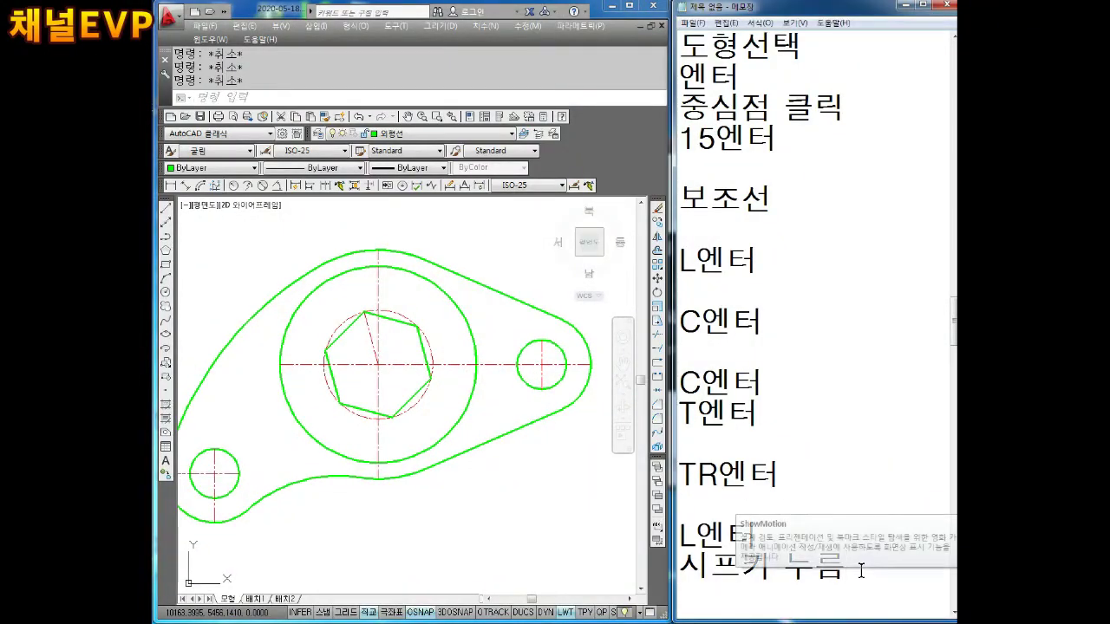
Append the lines LEN엔터, DE엔터 and 3엔터 below the existing Notepad notes.
key(Return)
key(Return)
text(니)
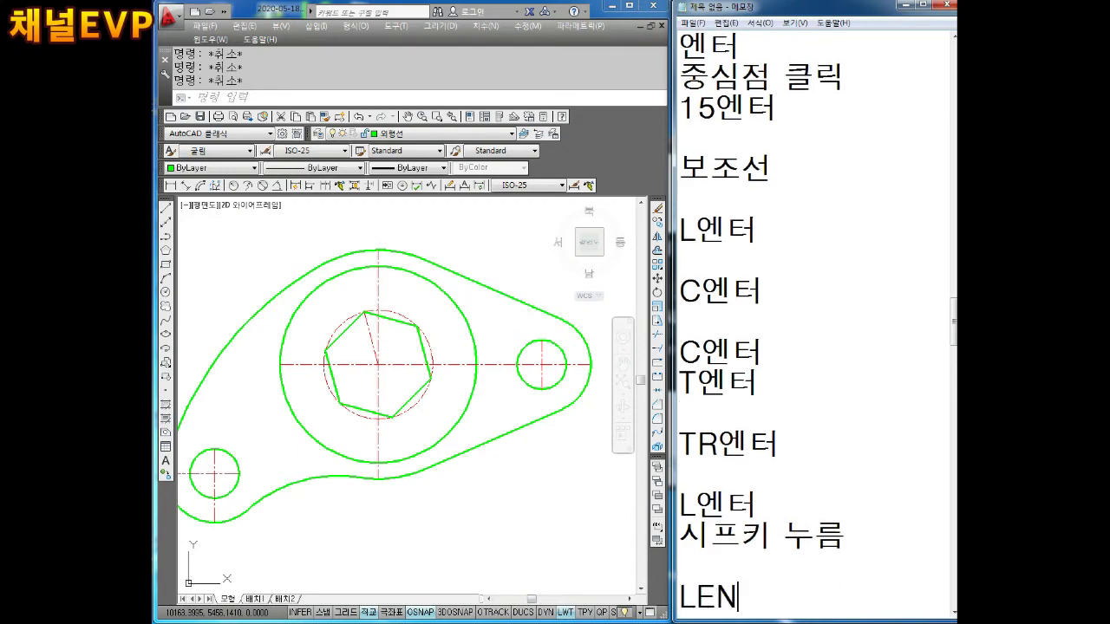
text(엔터)
key(Return)
text(엔ㅌ)
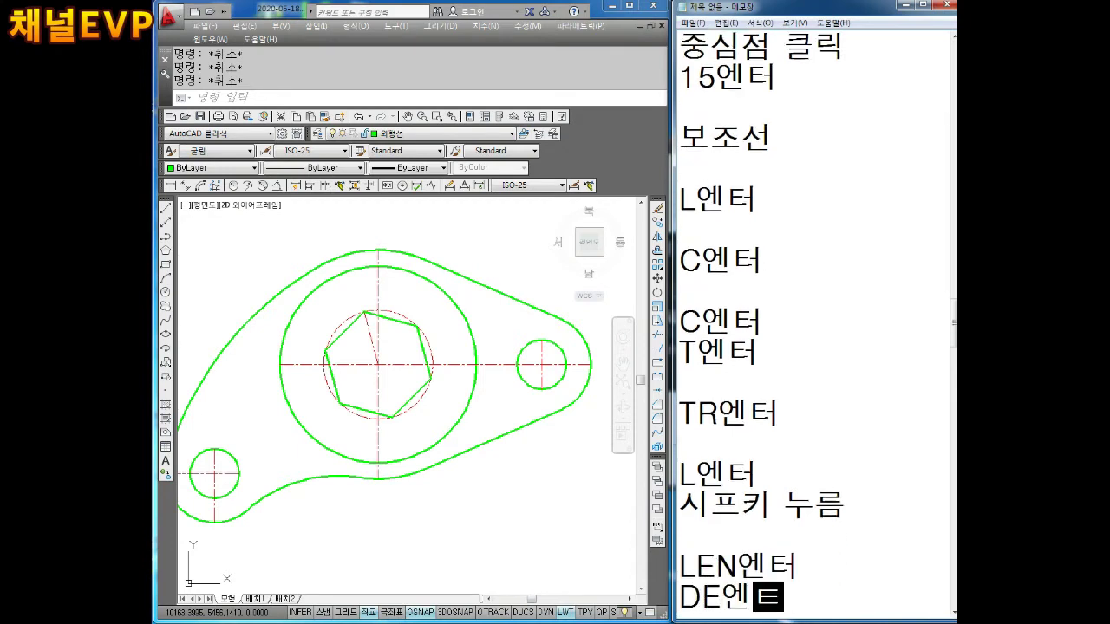
key(Return)
text(터)
key(Return)
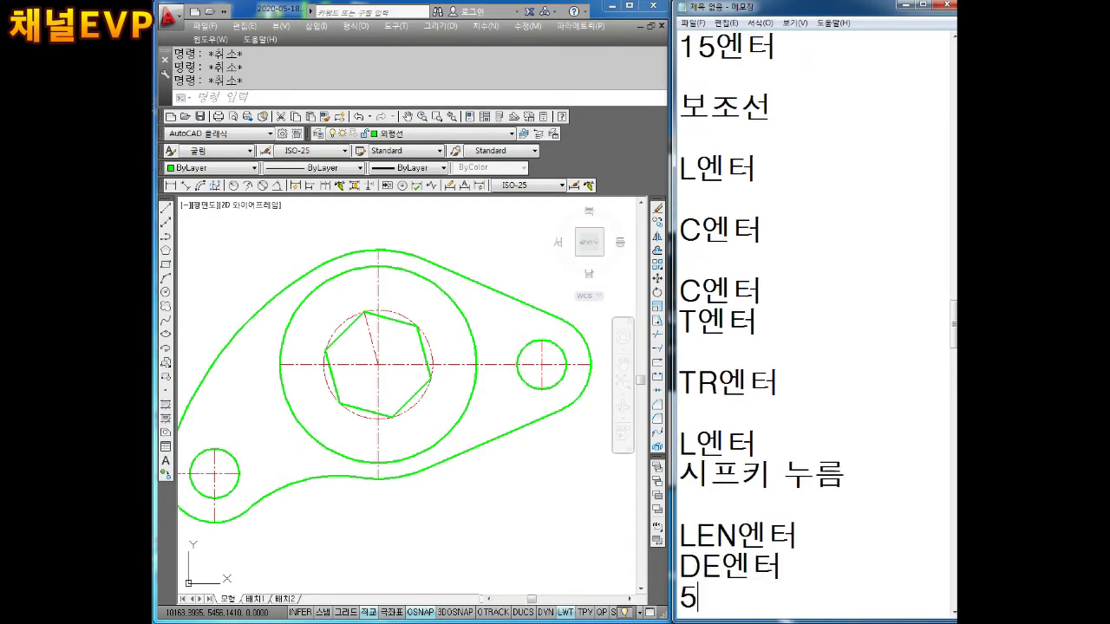
text(엔터)
key(Return)
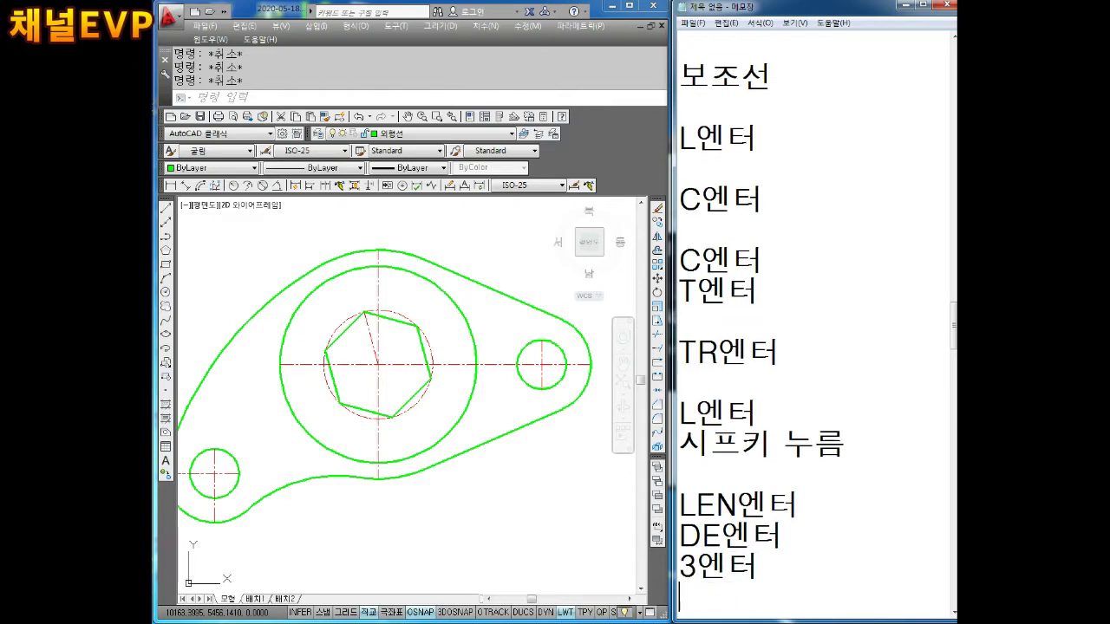
Start the LENGTHEN command with a delta increment of 3.
middle_drag(307, 448, 368, 406)
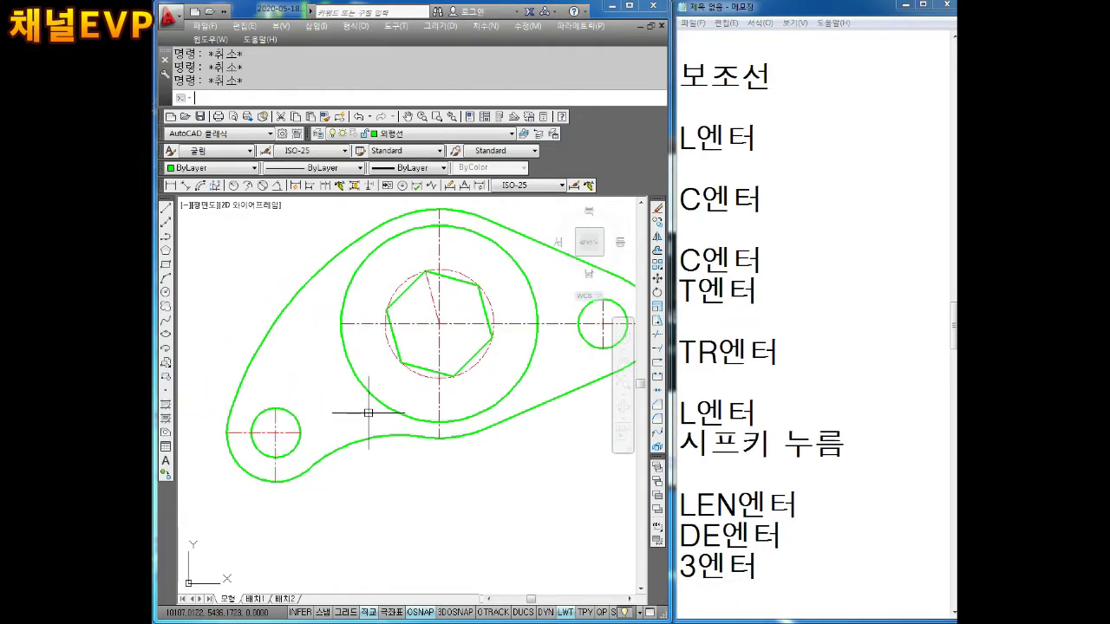
click(420, 97)
text(LEN)
key(Return)
text(DE)
key(Return)
text(3)
key(Return)
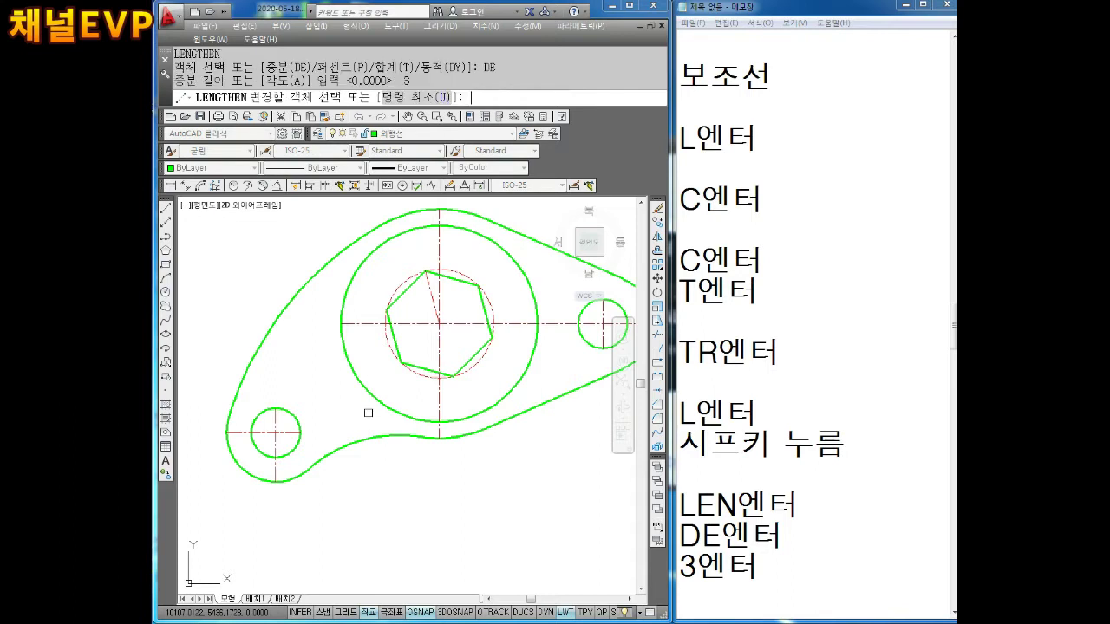
Extend the lower-left hole's centerline ends and other centerline ends by 3, then recenter the part.
click(239, 433)
click(275, 468)
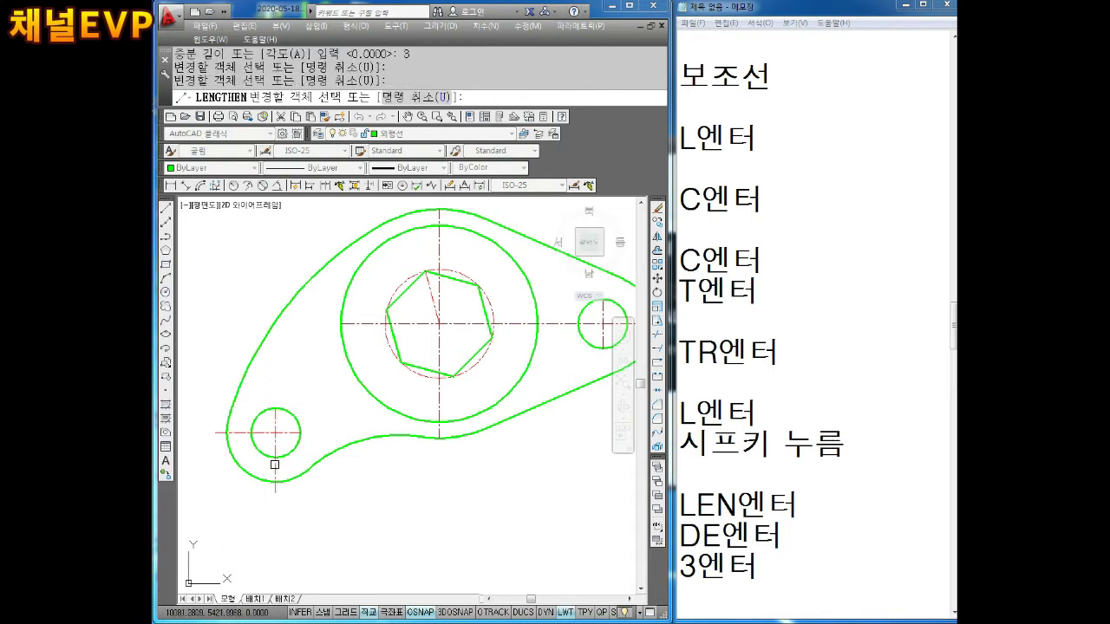
scroll(274, 442, up, 2)
click(274, 403)
middle_drag(392, 297, 334, 415)
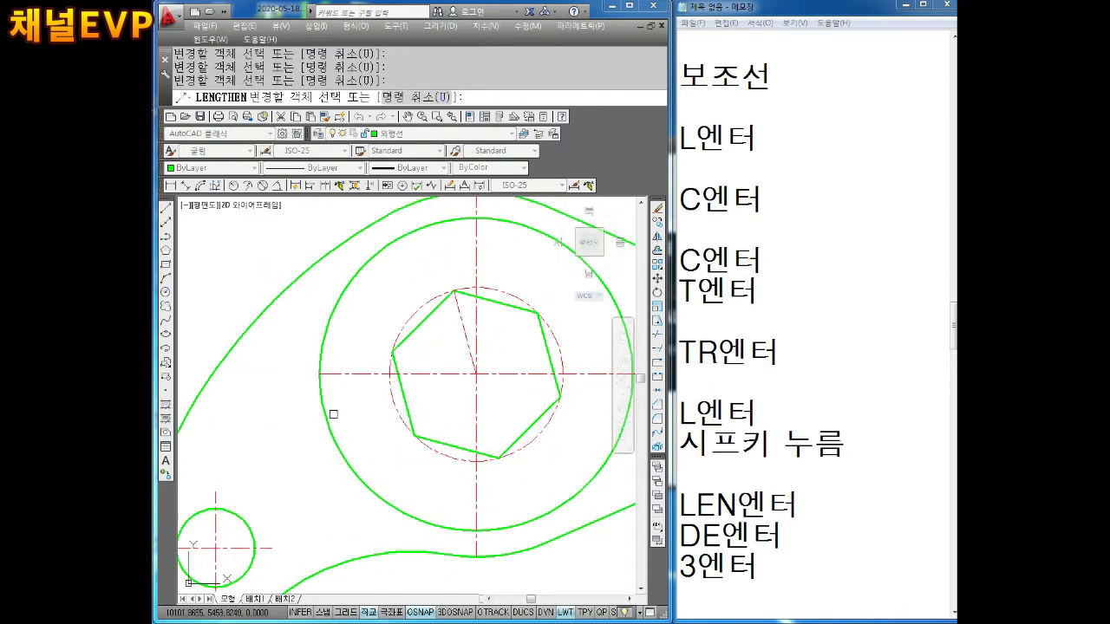
middle_drag(465, 363, 429, 383)
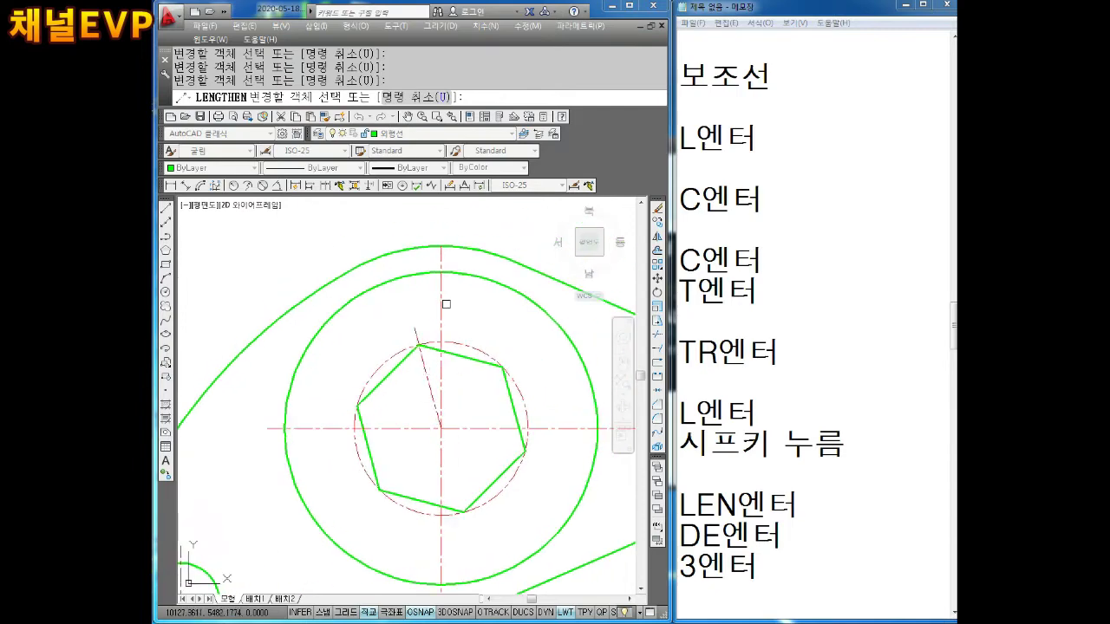
middle_drag(491, 435, 444, 349)
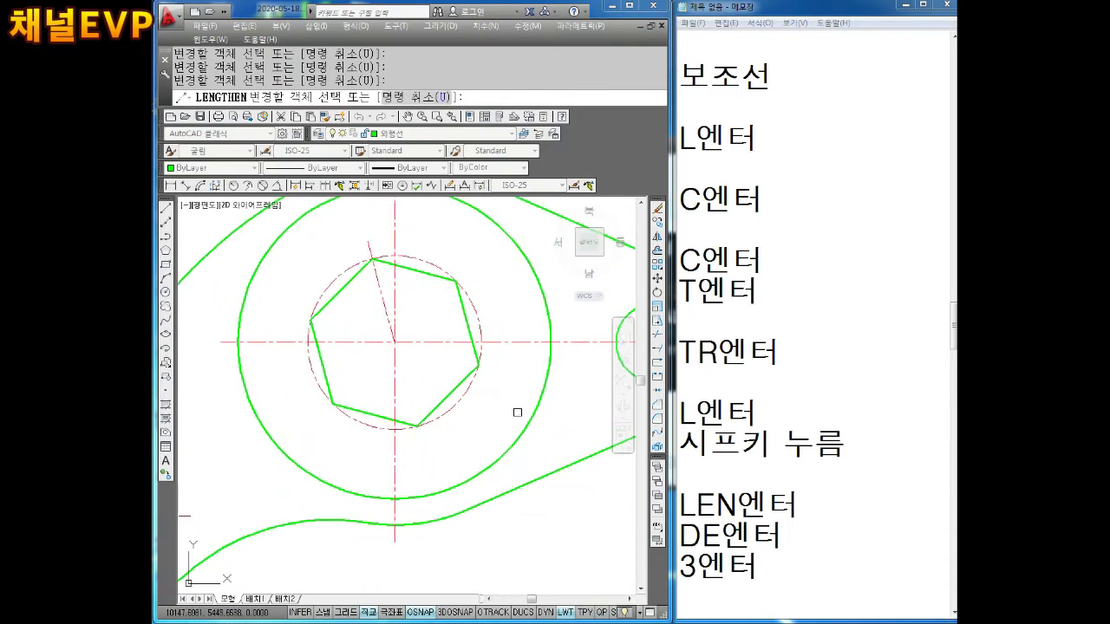
middle_drag(518, 412, 381, 487)
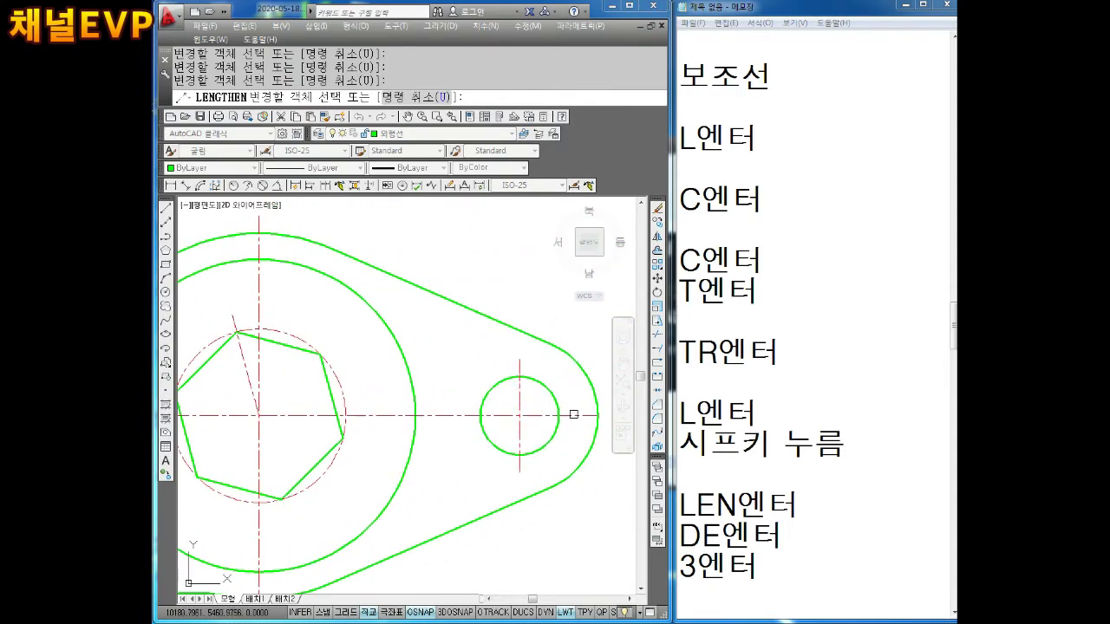
key(Escape)
scroll(579, 418, down, 4)
middle_drag(538, 381, 474, 316)
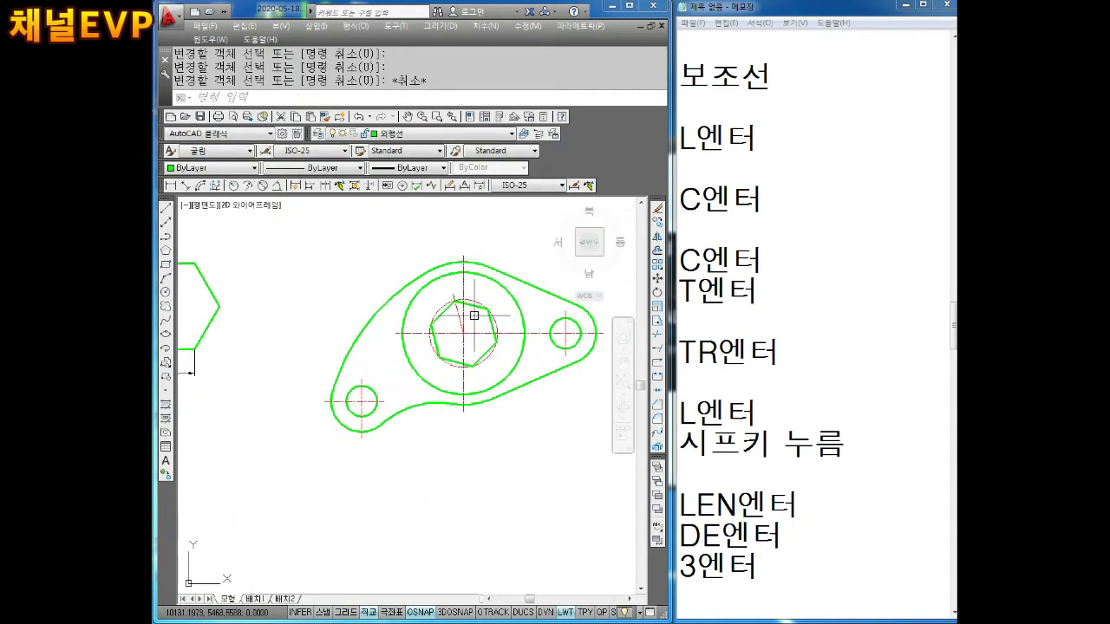
middle_drag(490, 406, 471, 385)
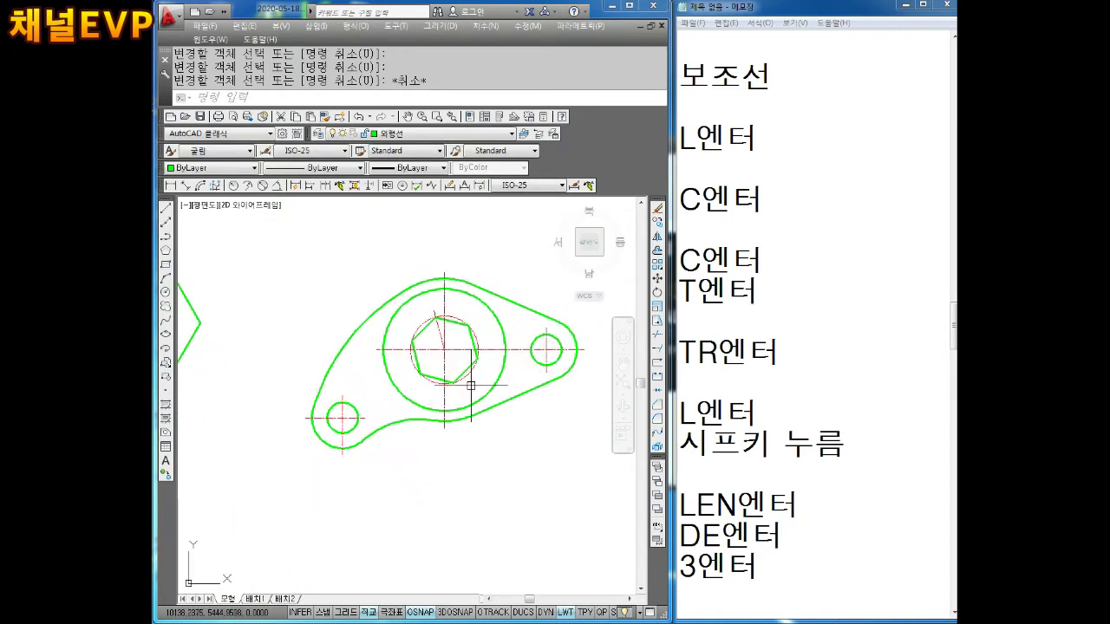
key(Escape)
key(Escape)
Make 치수기입 the current layer and place a vertical 30 linear dimension left of the part.
click(381, 133)
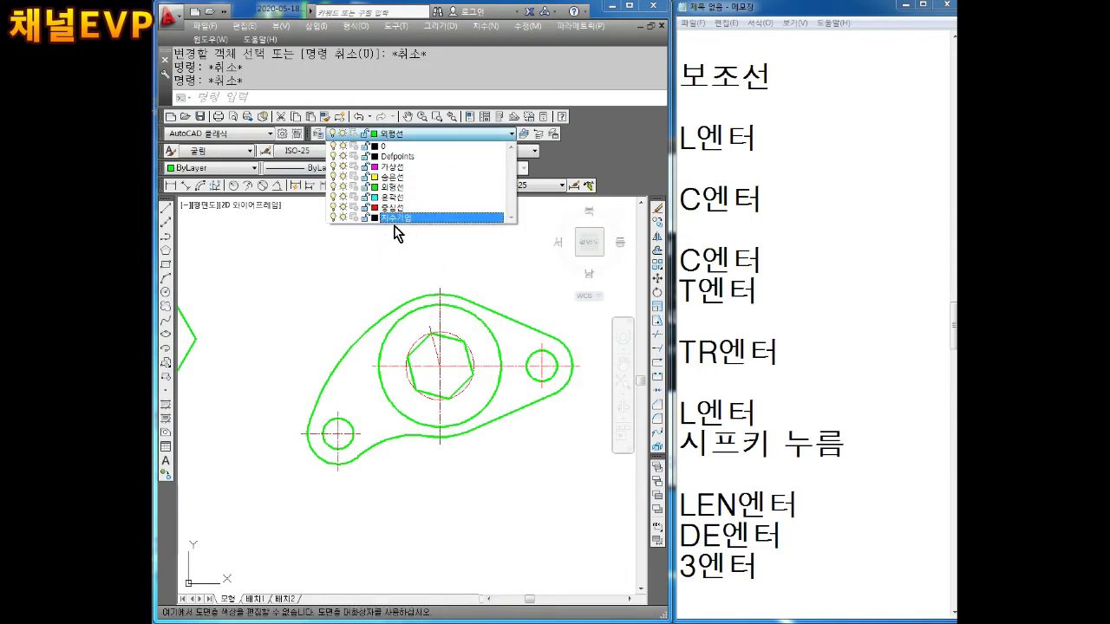
click(407, 218)
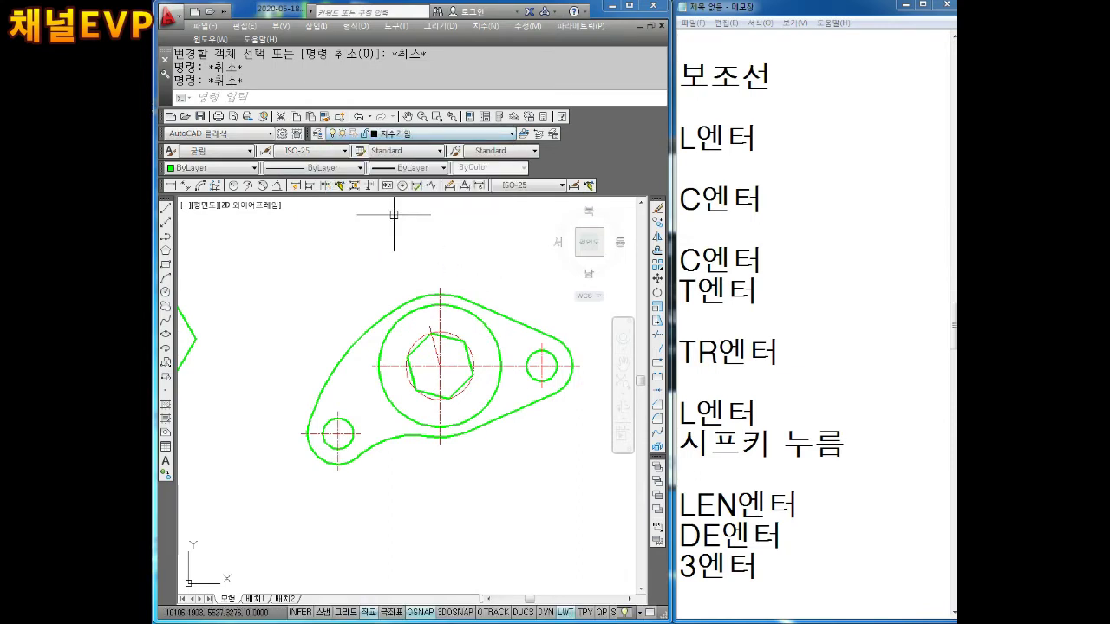
click(172, 184)
click(371, 366)
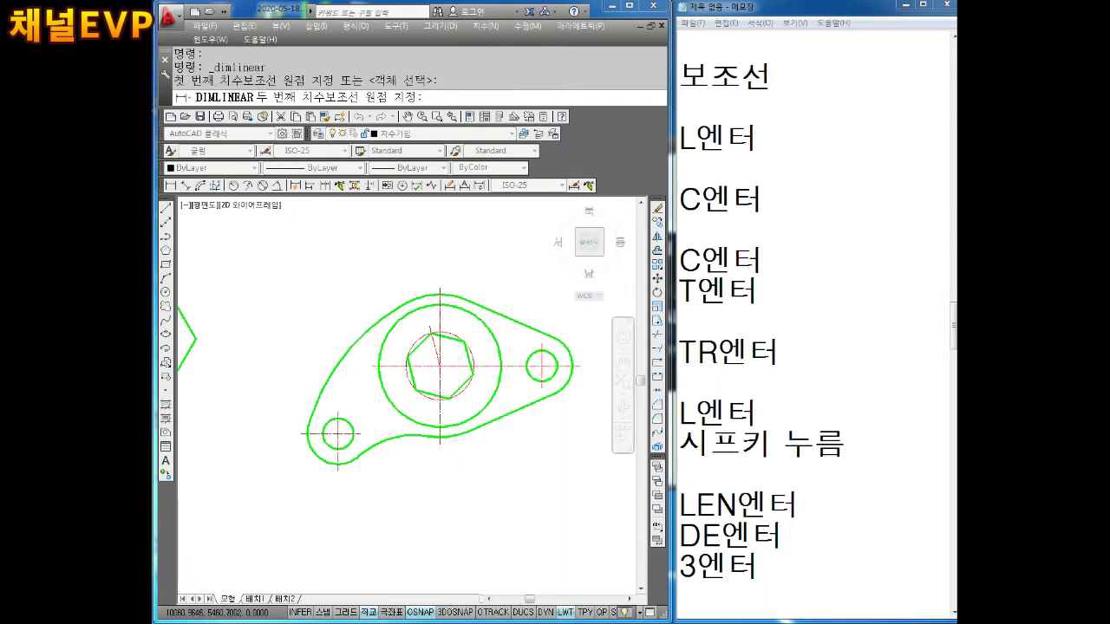
scroll(317, 423, up, 4)
click(315, 424)
click(248, 347)
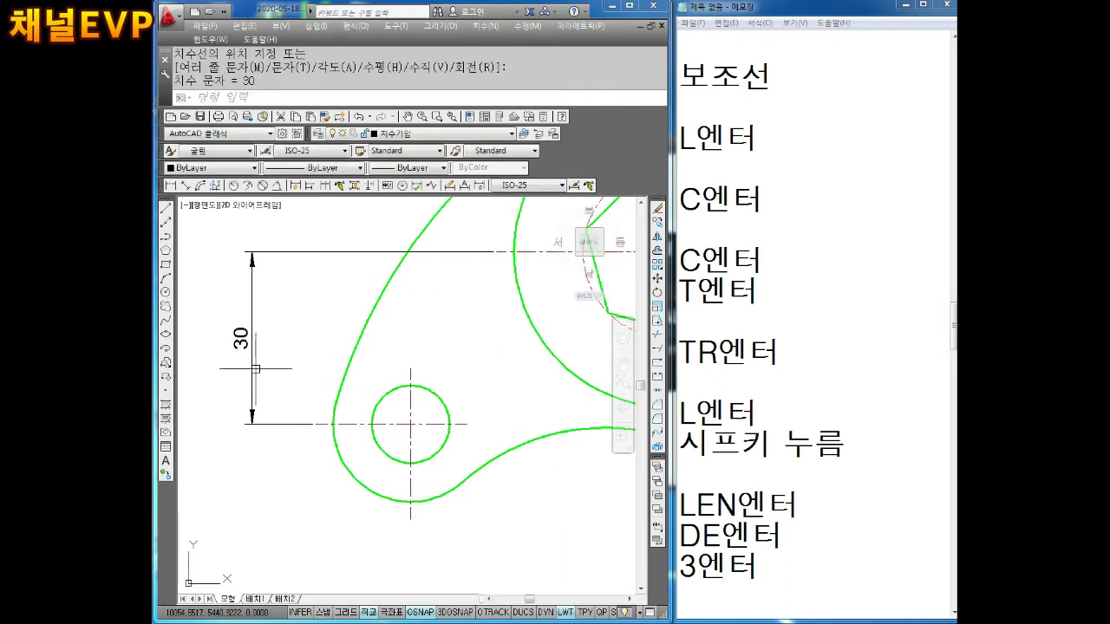
scroll(384, 440, down, 3)
scroll(315, 432, up, 2)
Add horizontal 45 and 90 linear dimensions from the lower-left hole centre below the part.
key(Return)
click(278, 415)
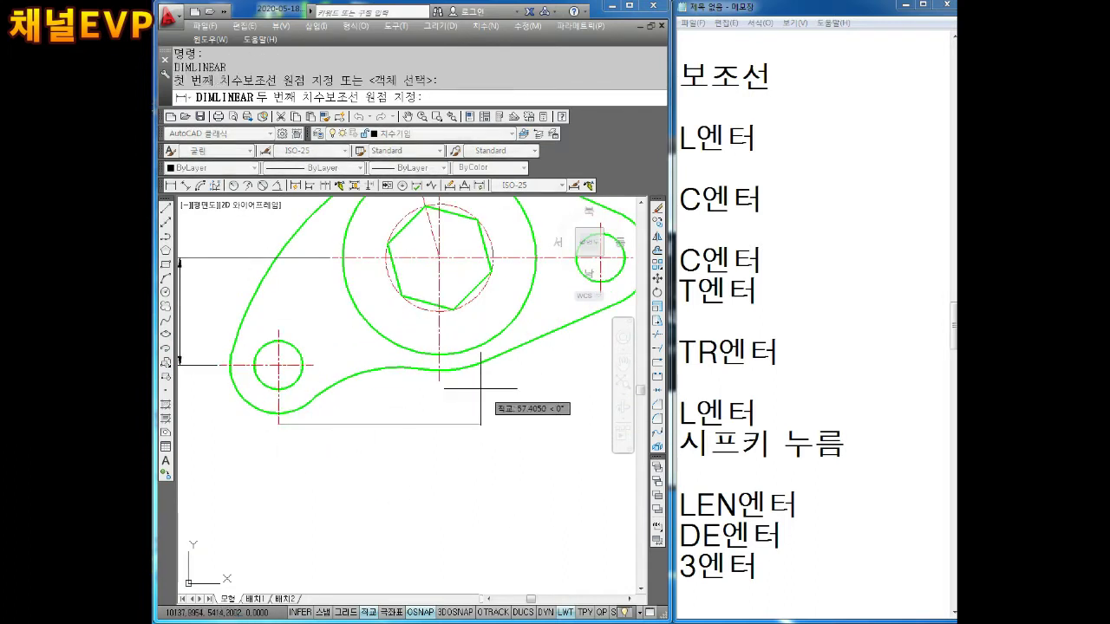
click(438, 355)
click(362, 468)
key(Return)
scroll(298, 441, up, 2)
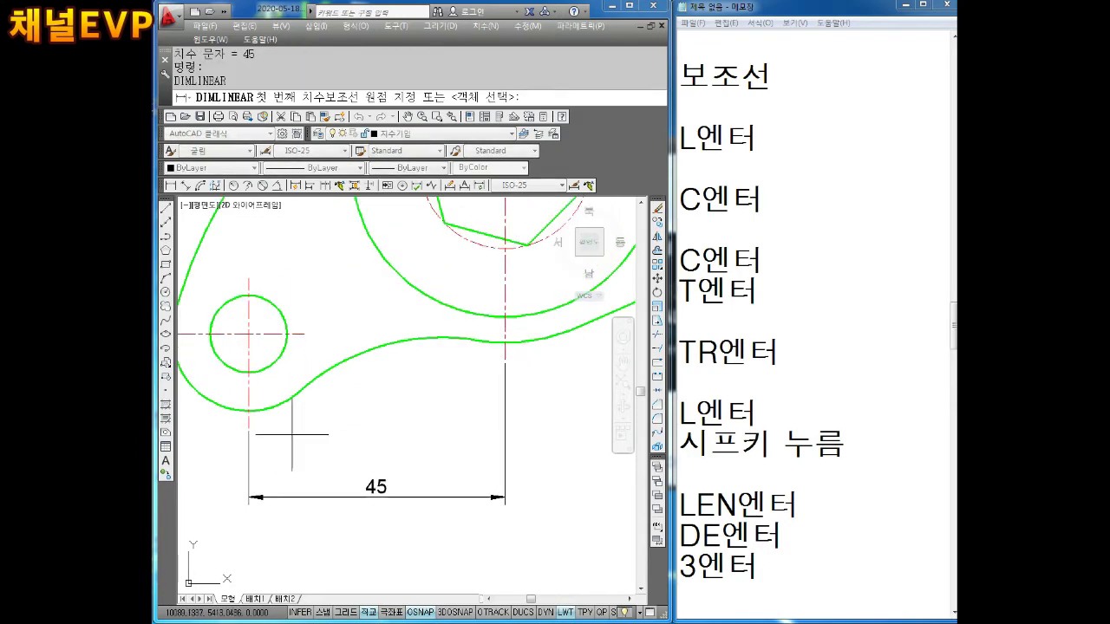
click(248, 421)
scroll(260, 416, down, 3)
scroll(469, 352, up, 3)
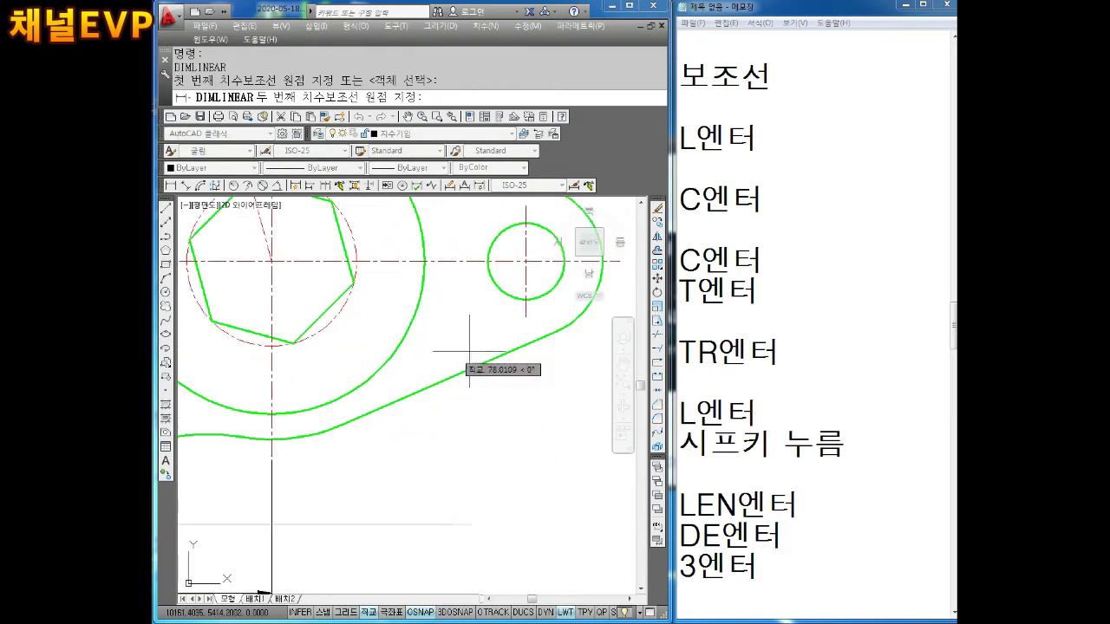
click(525, 297)
scroll(494, 385, down, 3)
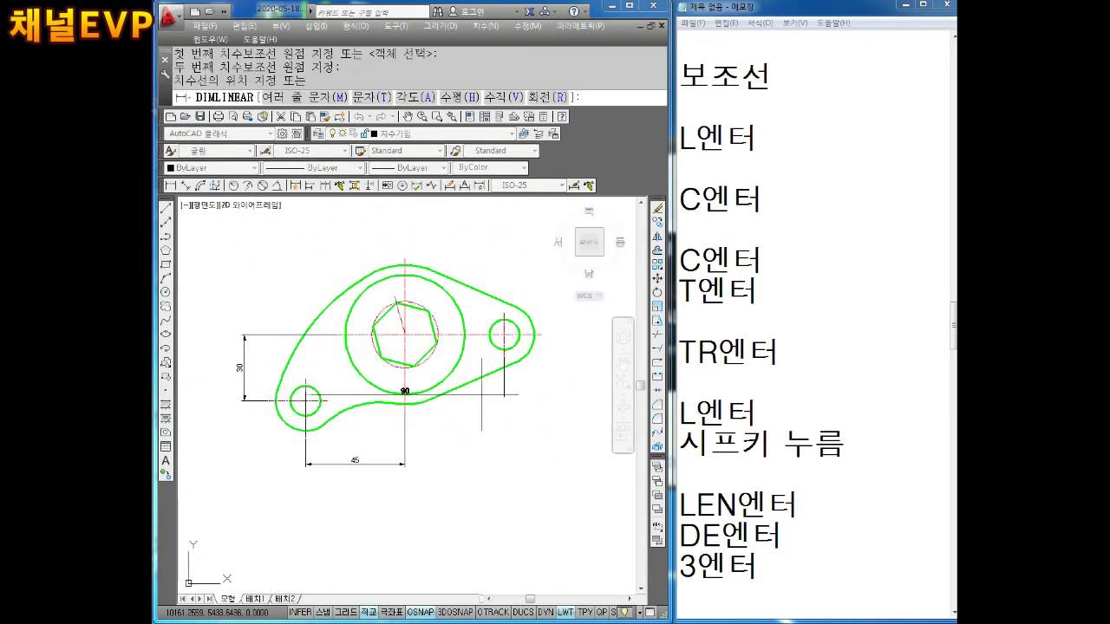
click(423, 474)
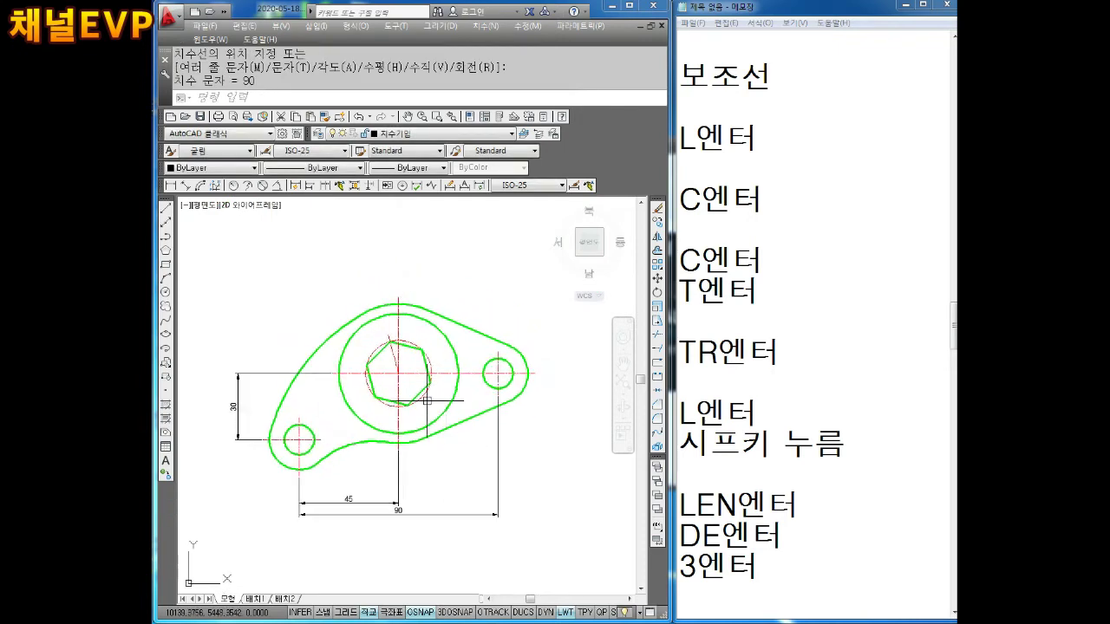
scroll(330, 321, up, 2)
Add diameter dimensions 54, 63 and 30 to the hub circles.
click(262, 185)
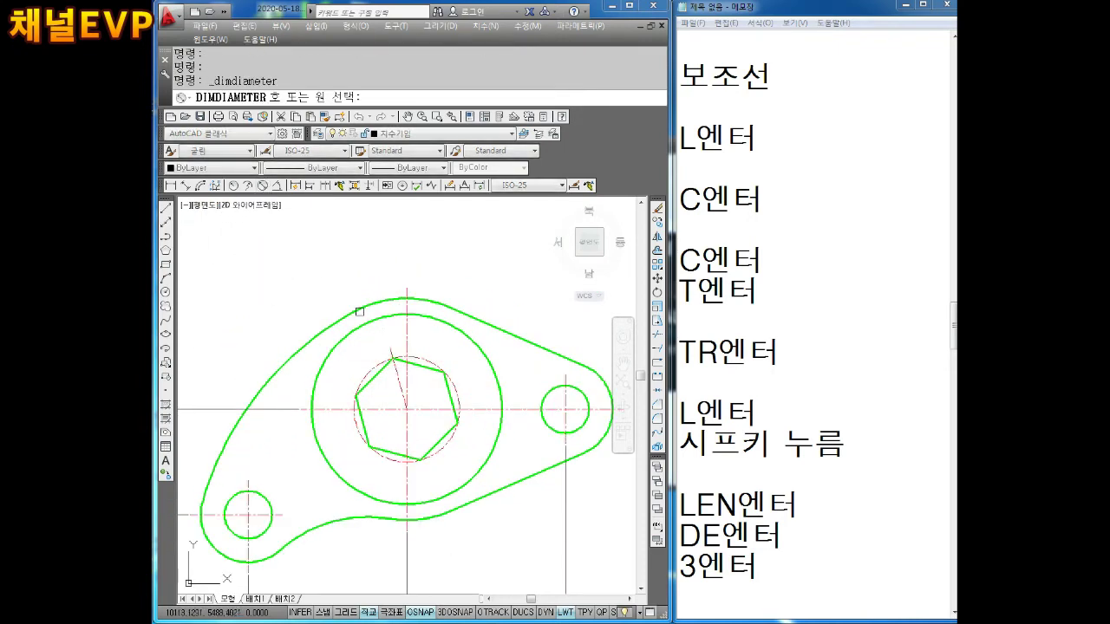
click(444, 369)
click(483, 295)
key(Return)
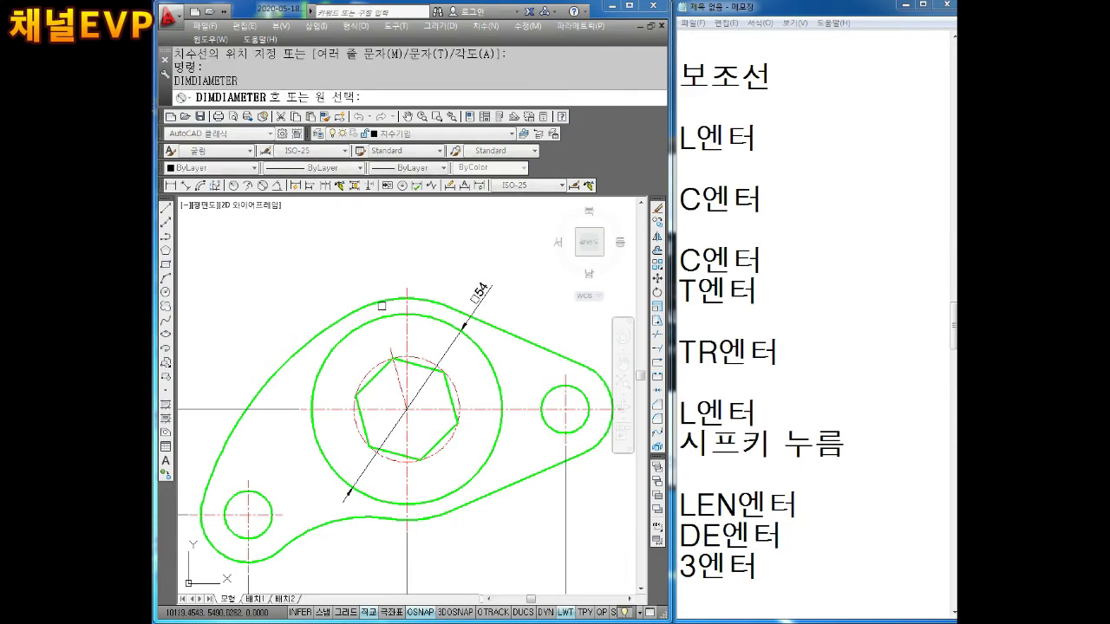
click(451, 503)
click(466, 538)
key(Return)
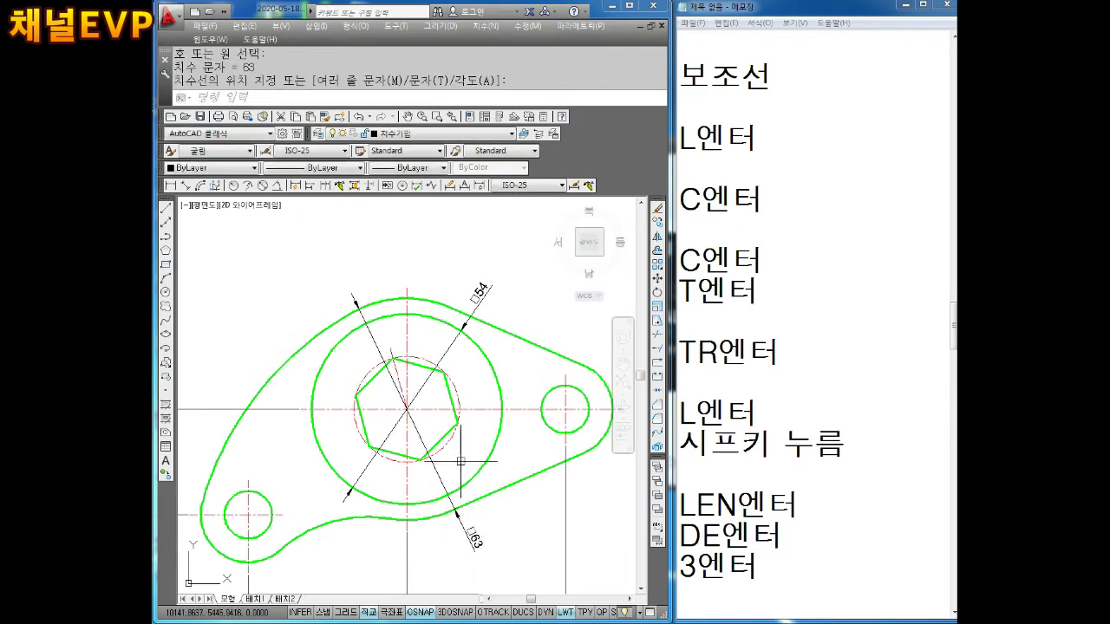
click(448, 443)
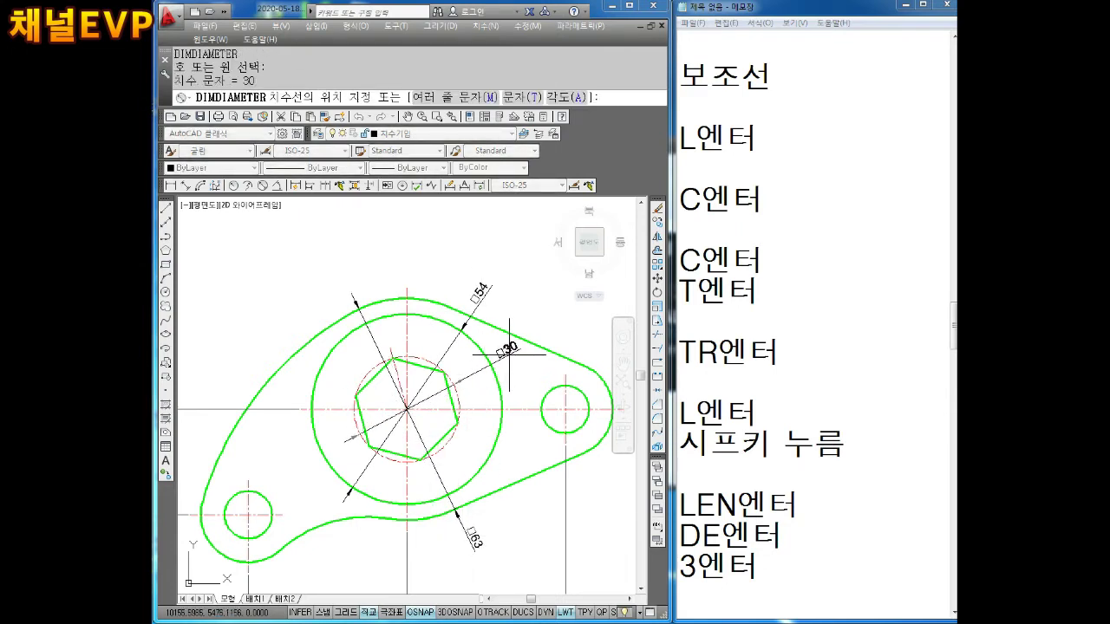
click(499, 354)
key(Escape)
key(Escape)
key(Escape)
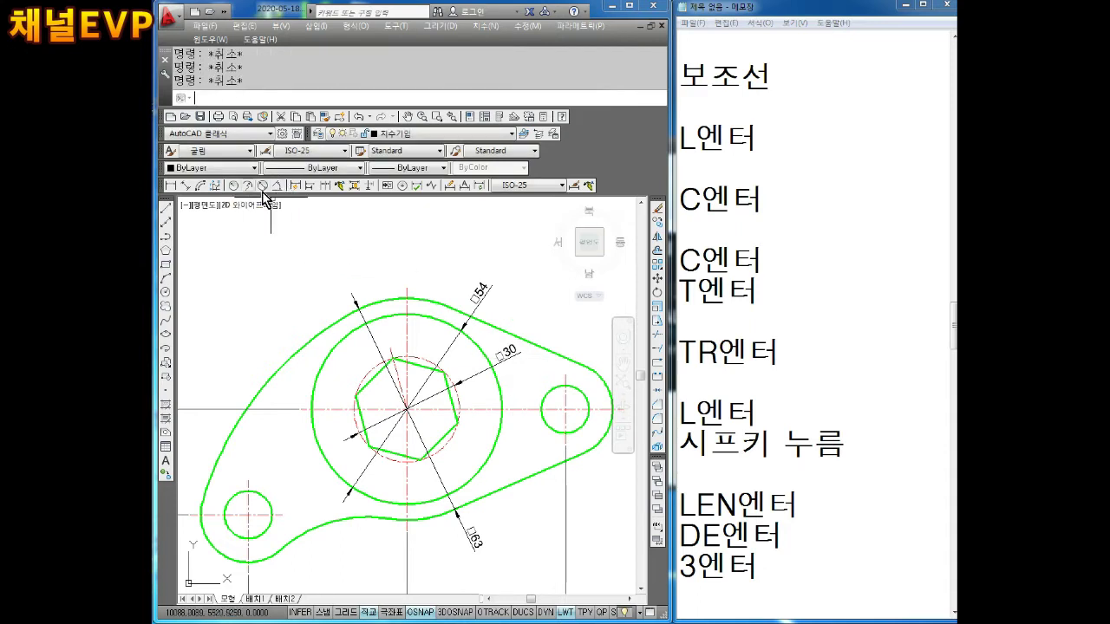
Add a 15° angular dimension between the slanted line and vertical centerline above the hexagon.
click(275, 187)
scroll(407, 357, up, 2)
click(395, 371)
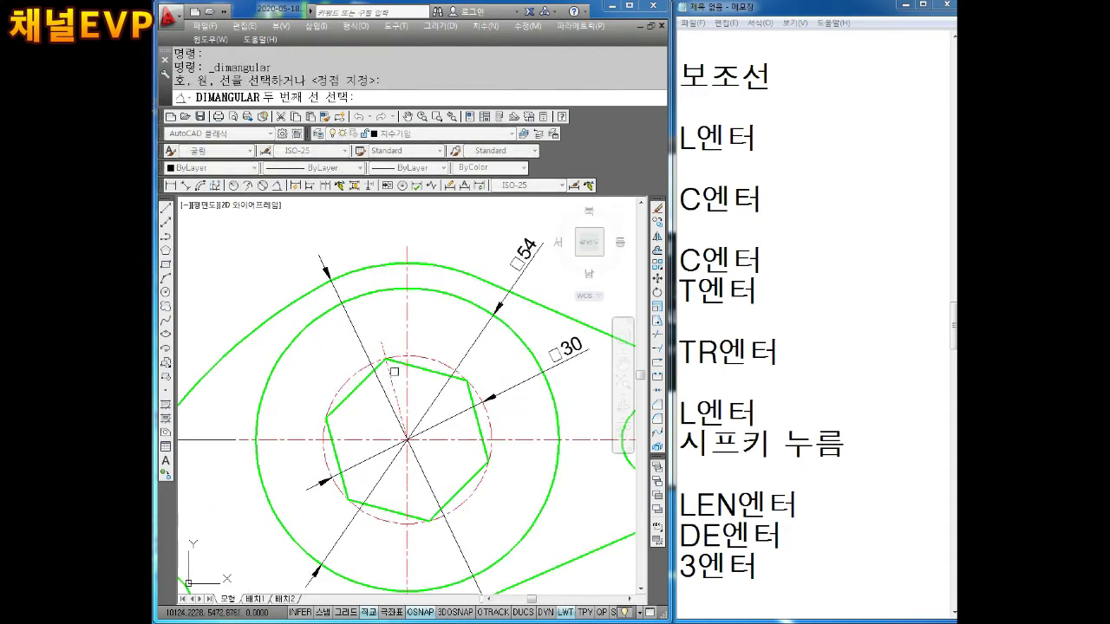
click(407, 338)
click(389, 323)
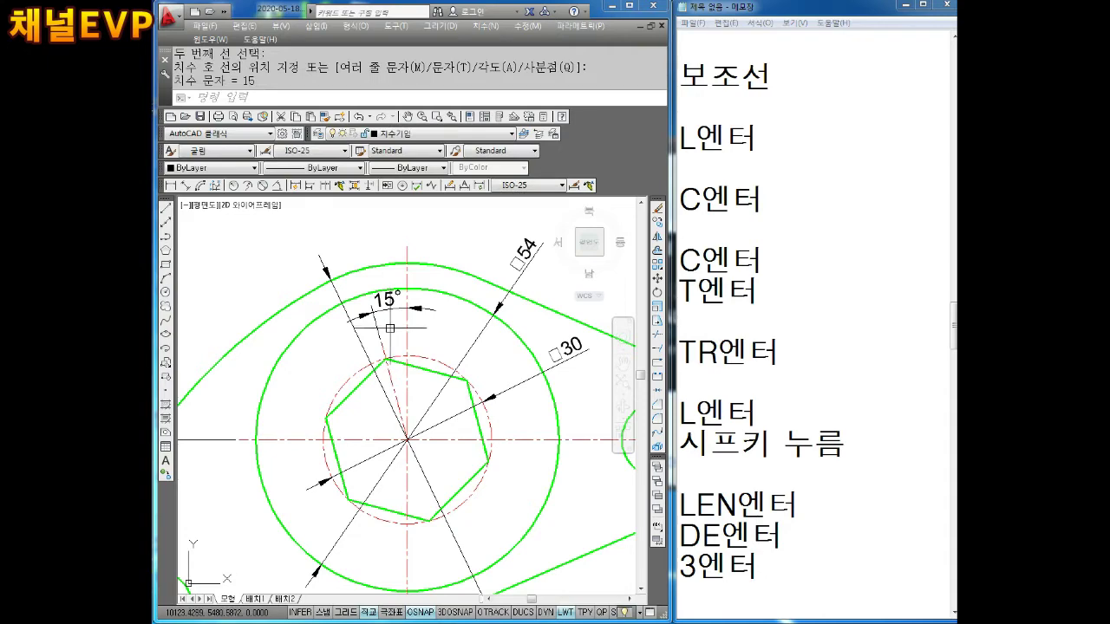
scroll(399, 344, down, 2)
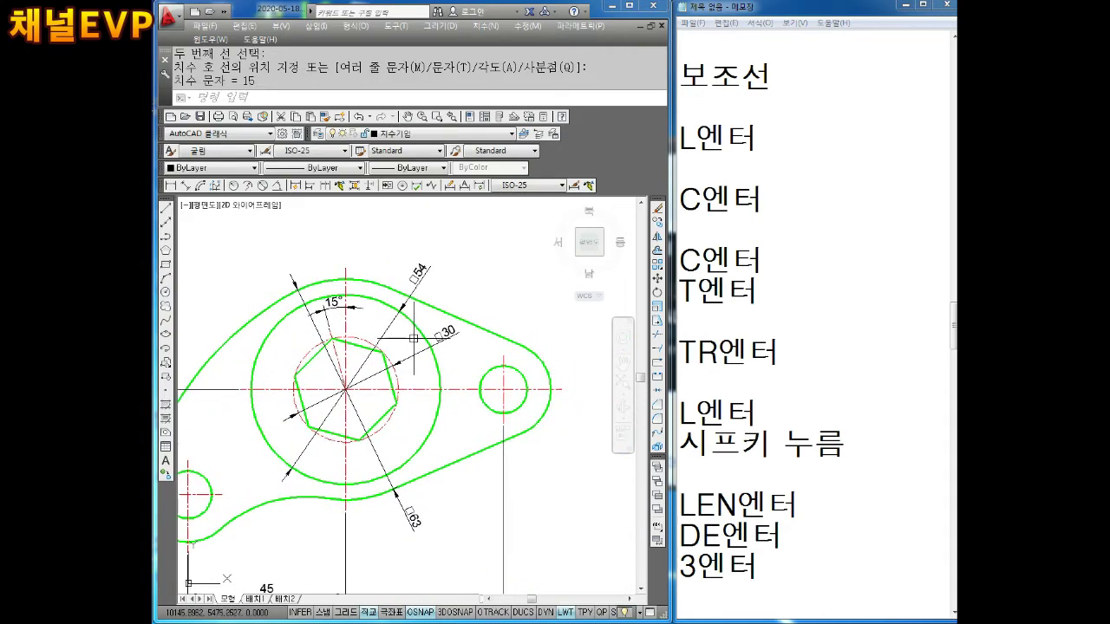
middle_drag(453, 482, 484, 423)
Add R90 and R37.5 radius dimensions to the large arc and lower arc.
key(Escape)
key(Escape)
middle_drag(285, 243, 365, 256)
click(232, 184)
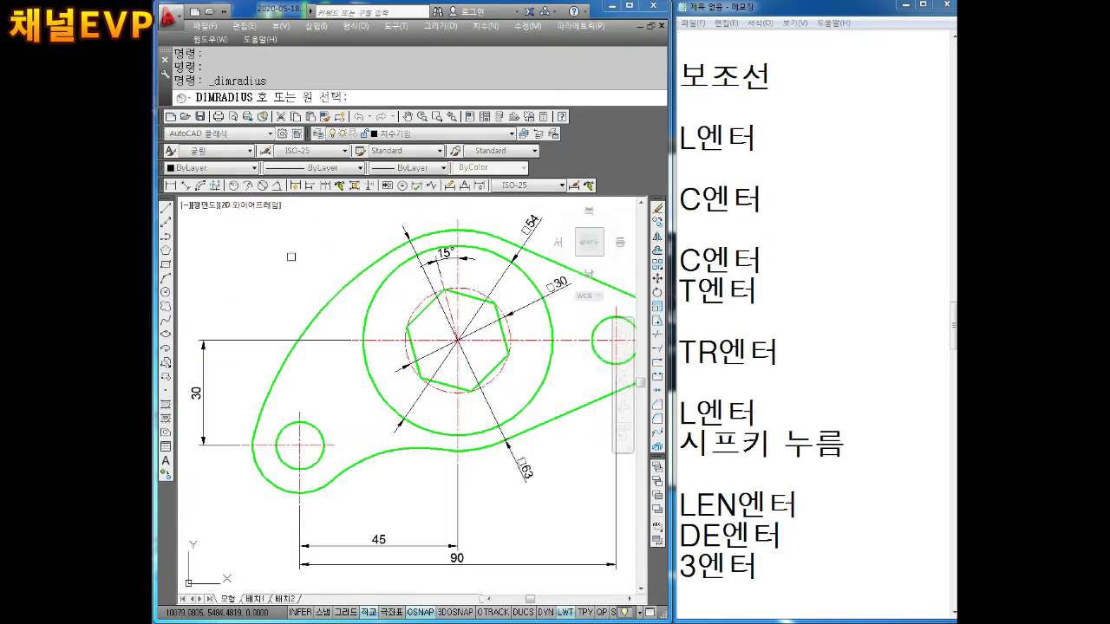
click(316, 319)
click(331, 357)
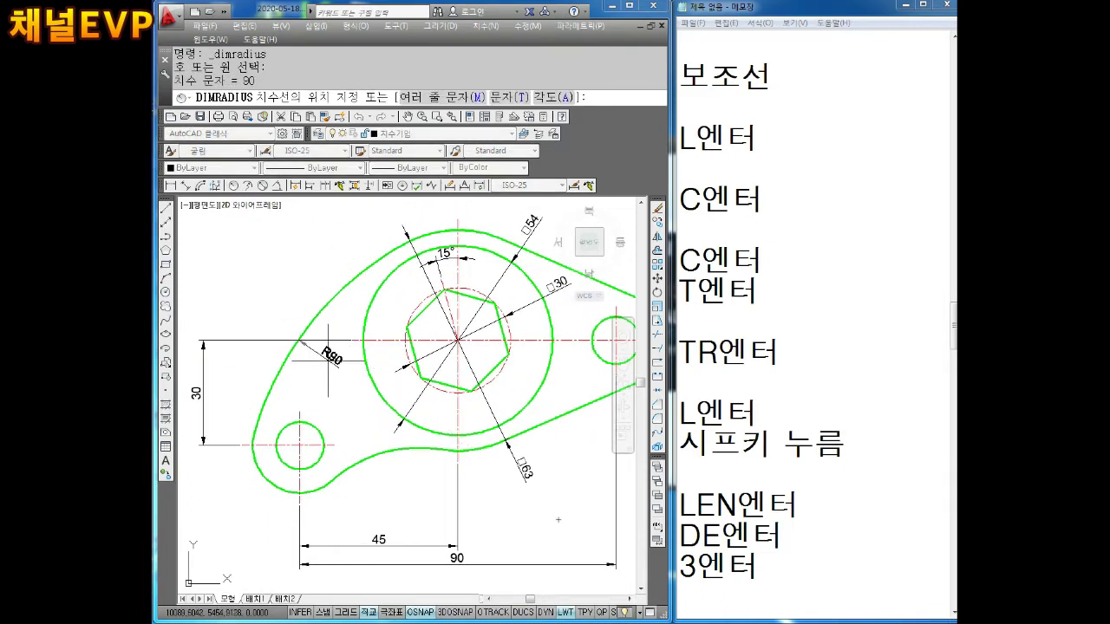
key(Return)
click(357, 454)
click(395, 499)
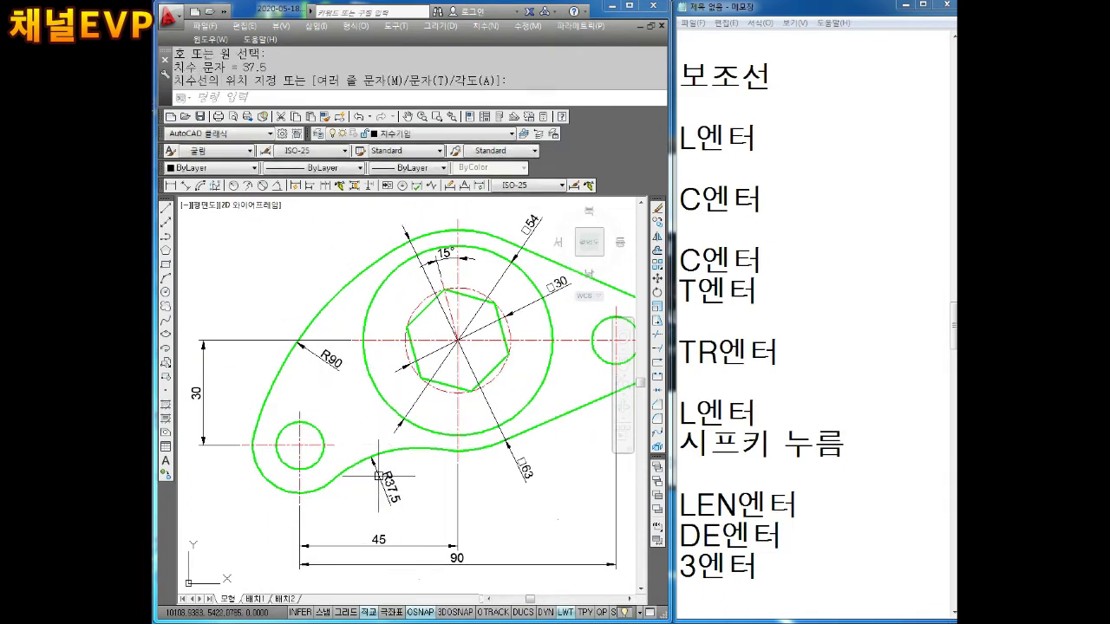
Dimension the side arm's small circle ∅13.5 and delete the unwanted ∅27 dimension.
mouse_move(437, 469)
middle_down()
mouse_move(408, 445)
mouse_move(362, 479)
middle_up()
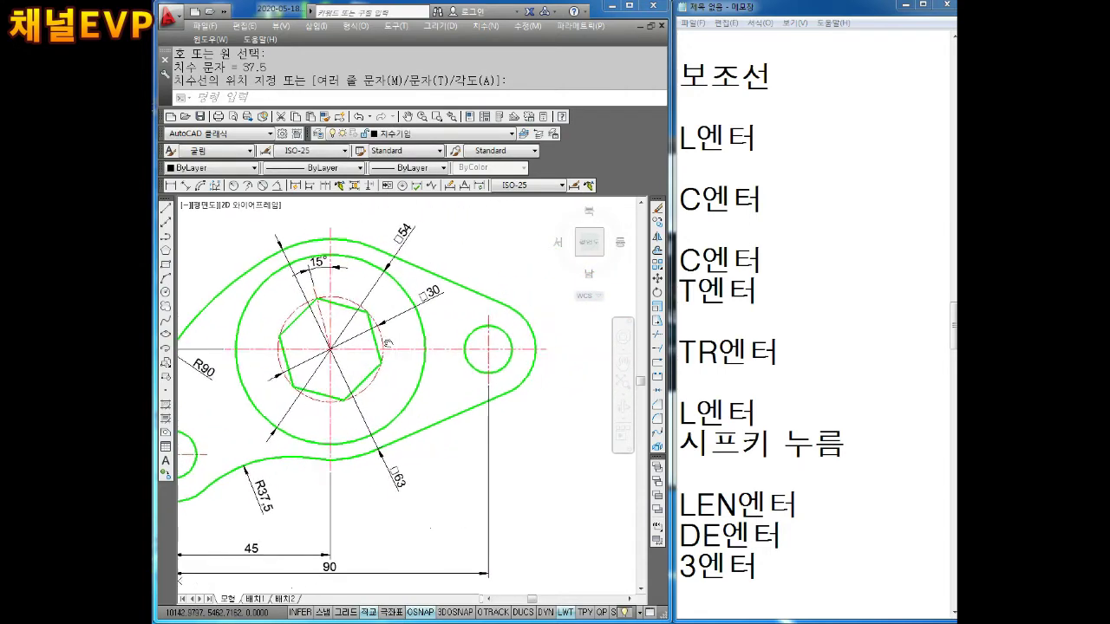
middle_drag(401, 422, 334, 431)
key(Escape)
key(Escape)
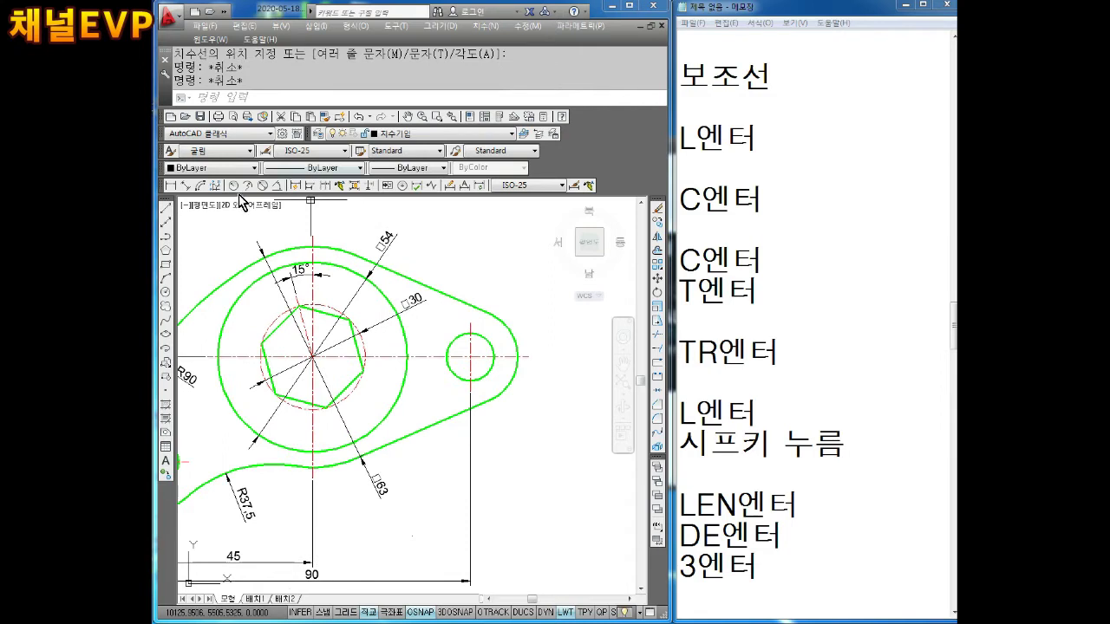
click(262, 187)
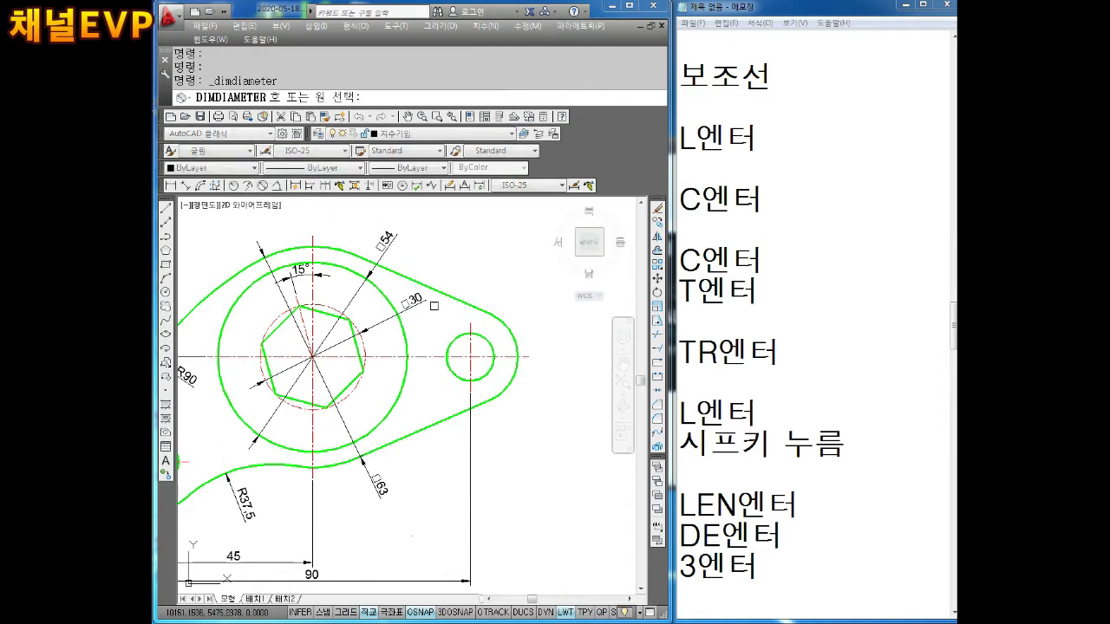
click(504, 329)
click(526, 302)
key(Return)
click(490, 371)
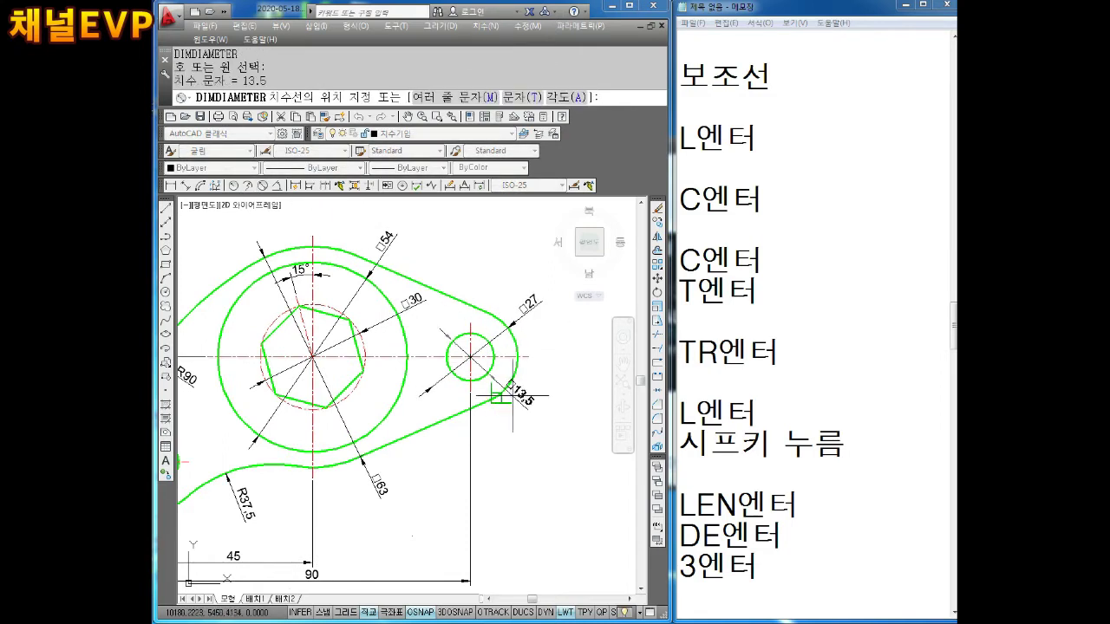
click(526, 400)
click(517, 300)
key(Delete)
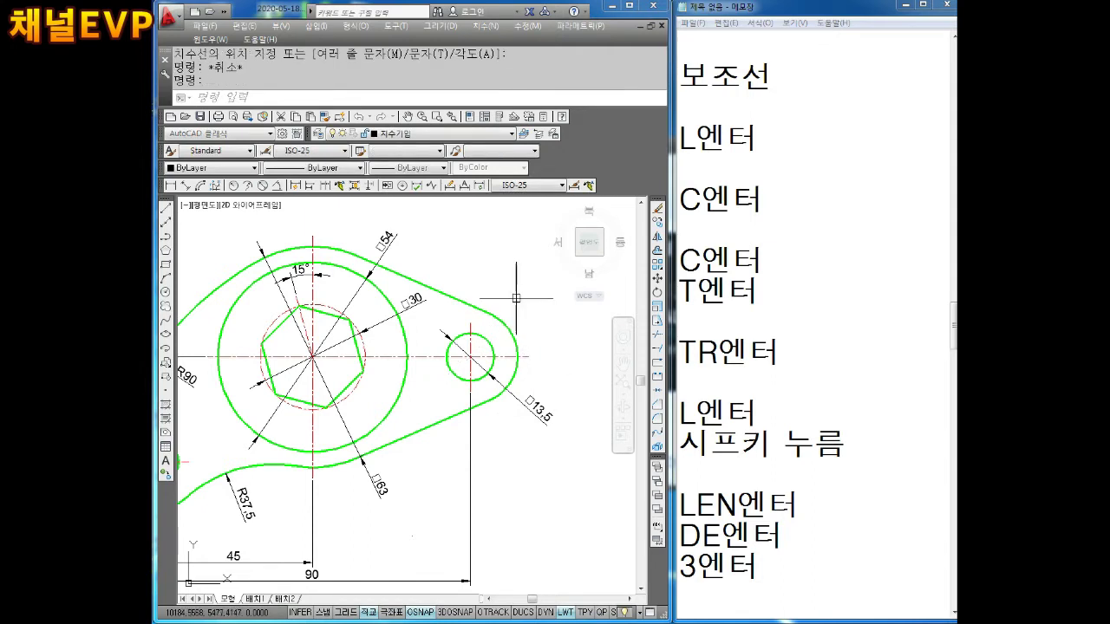
Add an R13.5 radius to the arm's outer arc, relabel it 2-R13.5, and edit the ∅13.5 text.
click(233, 185)
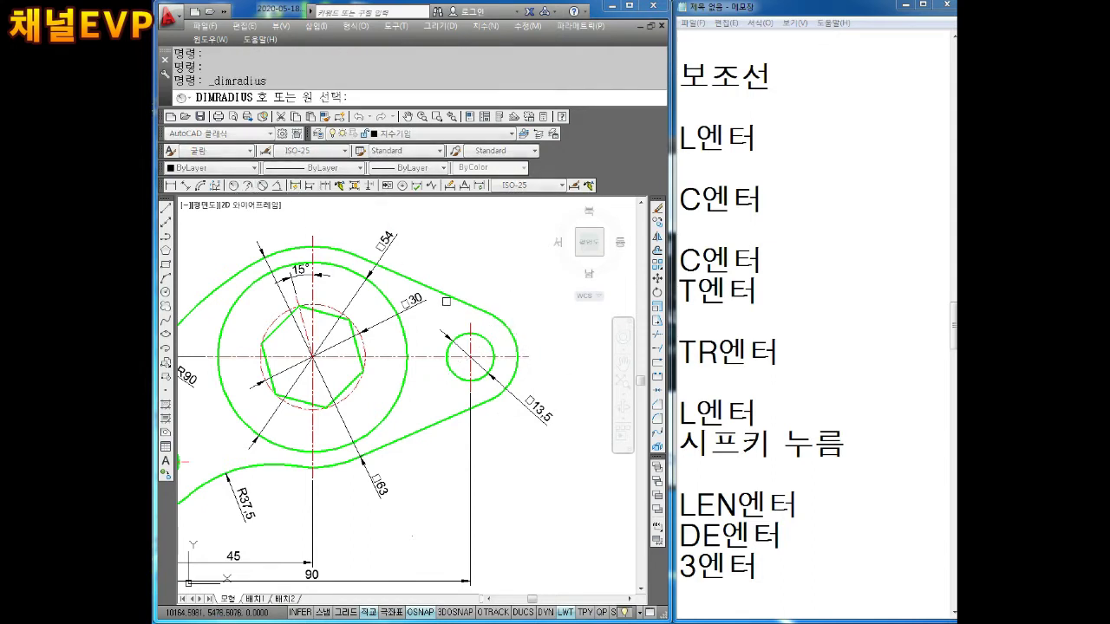
click(519, 330)
click(532, 300)
double_click(534, 303)
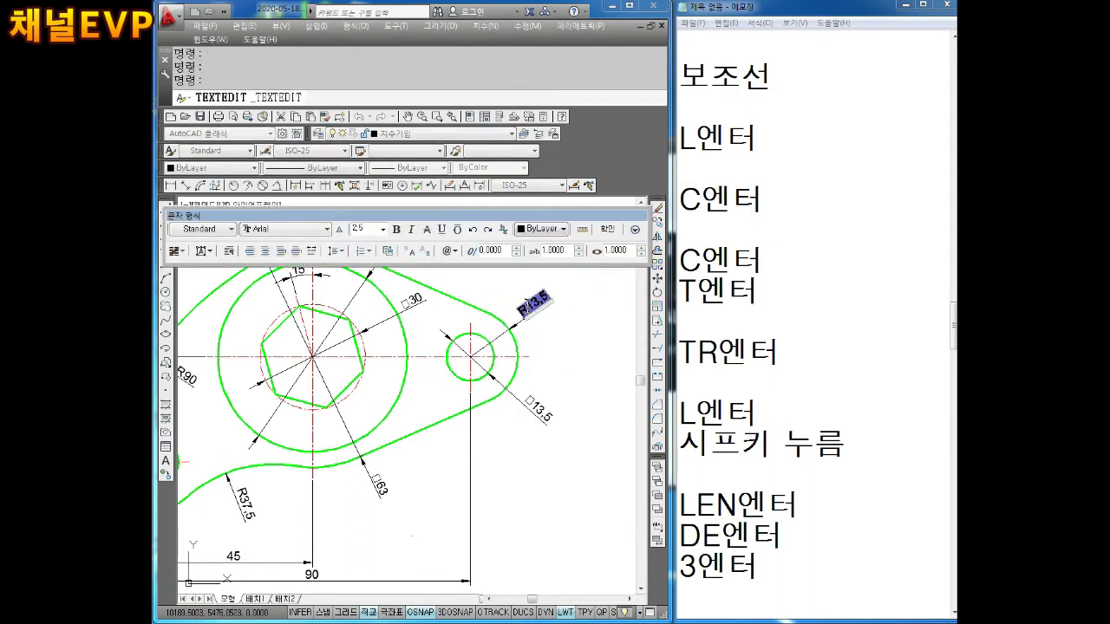
text(2-)
click(545, 453)
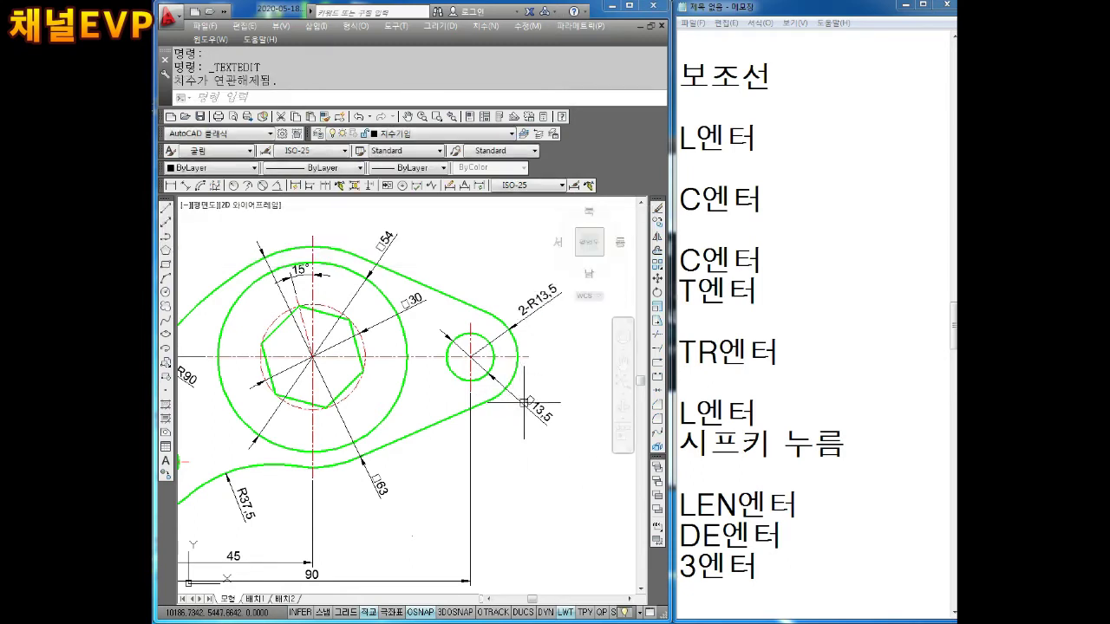
double_click(525, 402)
text(2-)
Move the 45 dimension line closer to the part.
key(Escape)
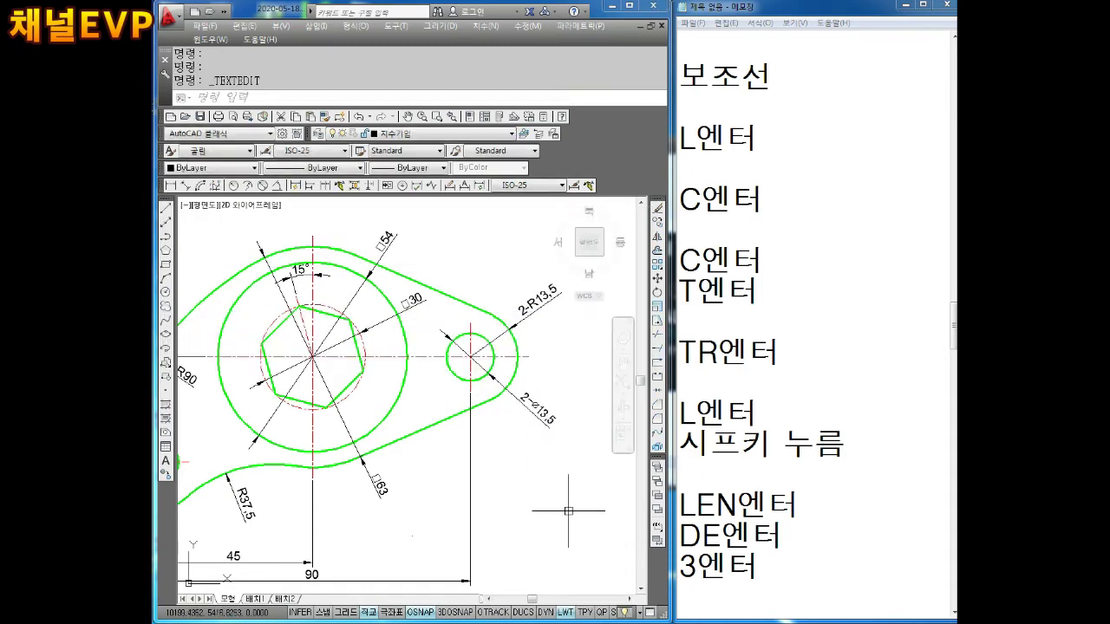
key(Escape)
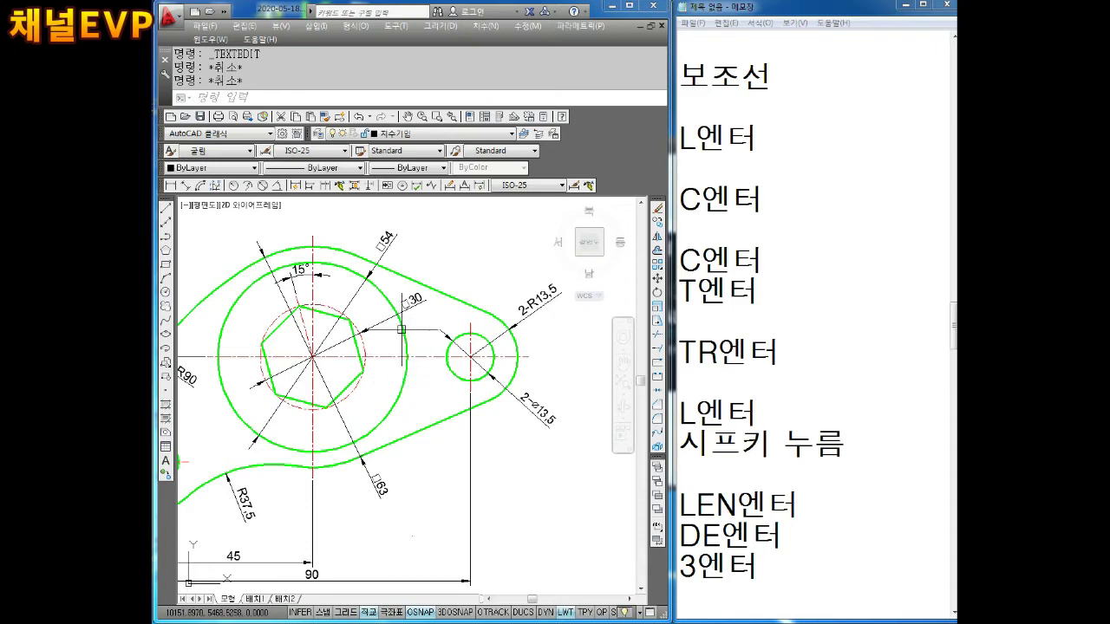
scroll(377, 352, down, 1)
scroll(382, 351, down, 1)
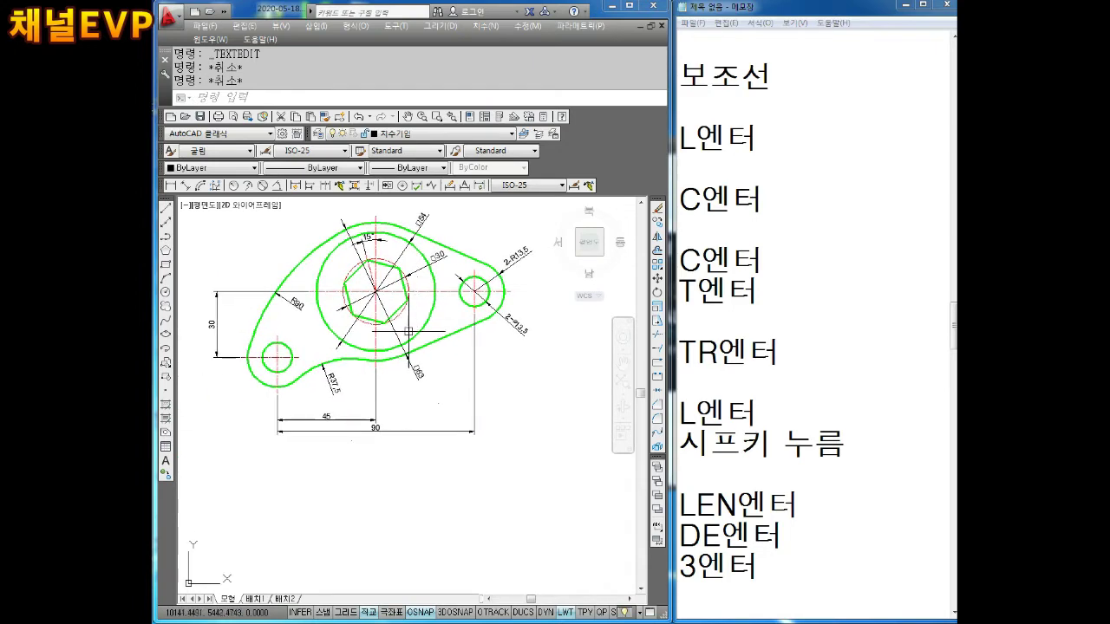
scroll(409, 333, down, 1)
scroll(471, 373, down, 1)
scroll(410, 472, up, 2)
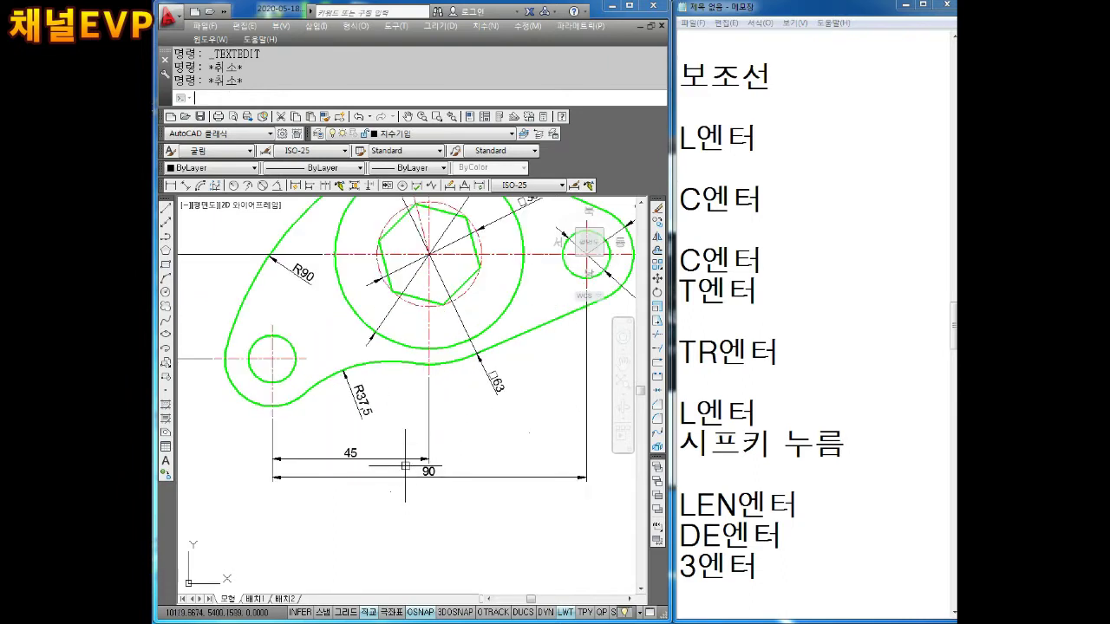
click(405, 457)
click(428, 459)
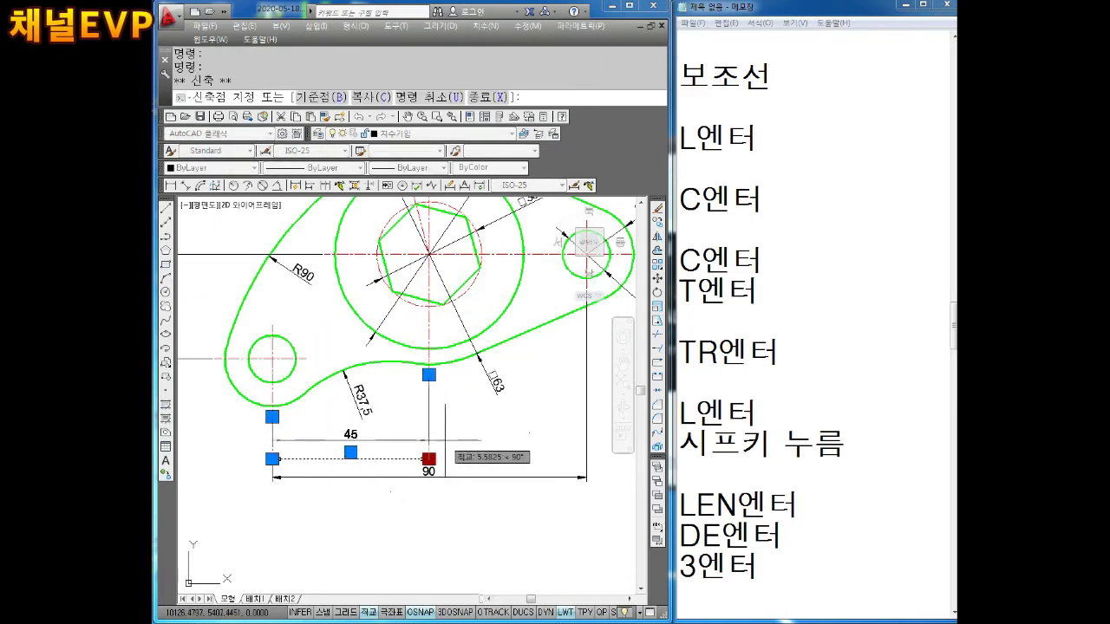
click(428, 440)
key(Escape)
key(Escape)
Try stretching the 90 dimension, cancel it, recenter the part and save the drawing.
click(429, 473)
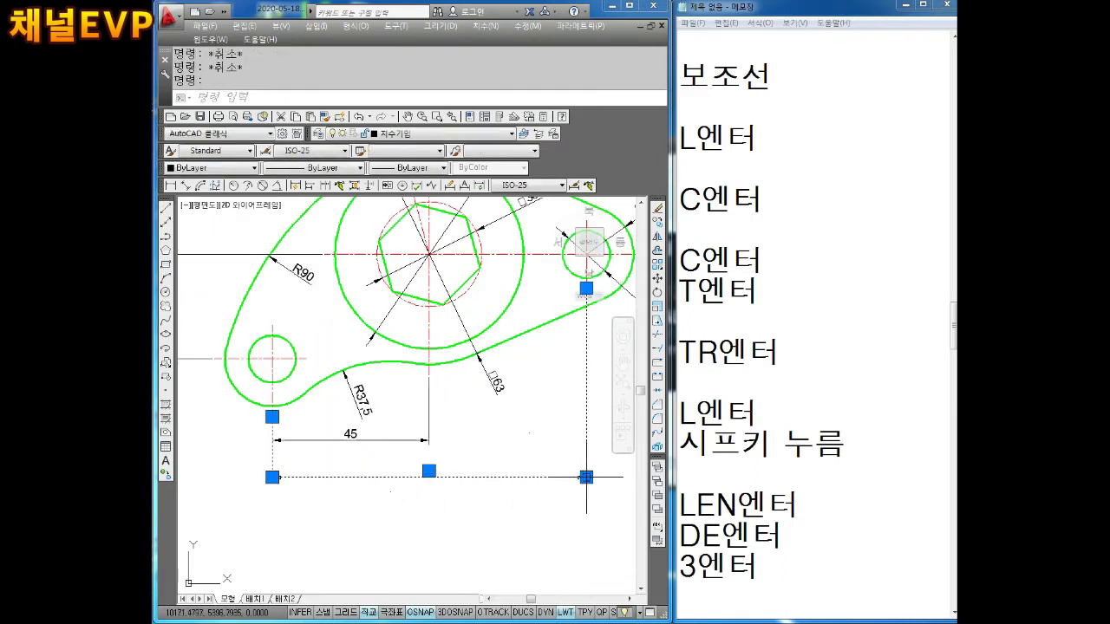
click(586, 476)
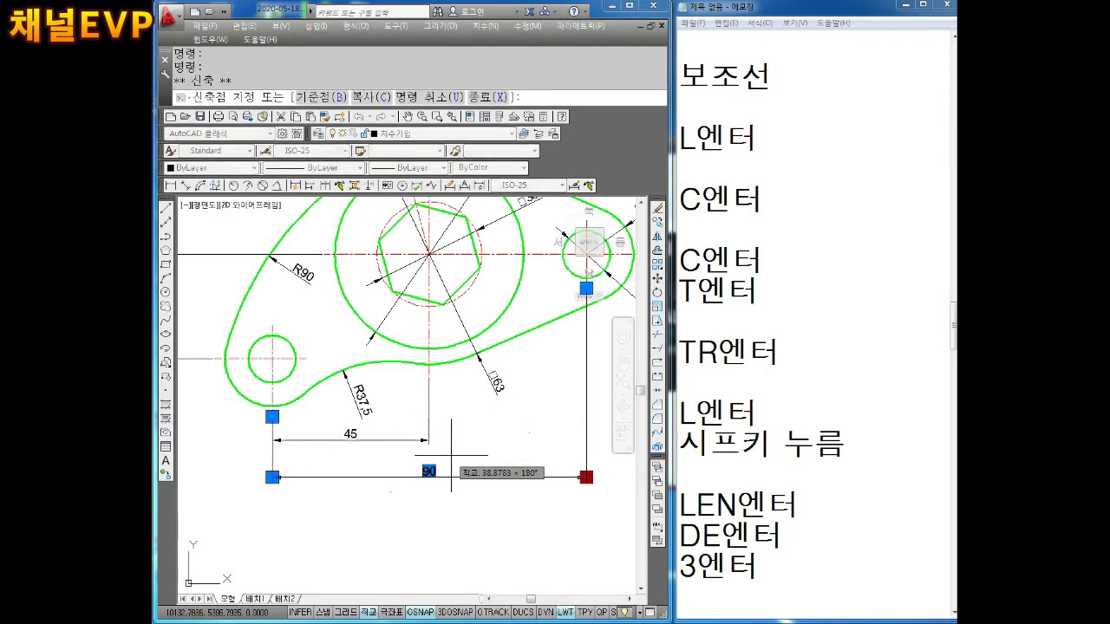
scroll(451, 455, up, 4)
key(Escape)
scroll(426, 439, down, 6)
middle_drag(475, 343, 438, 460)
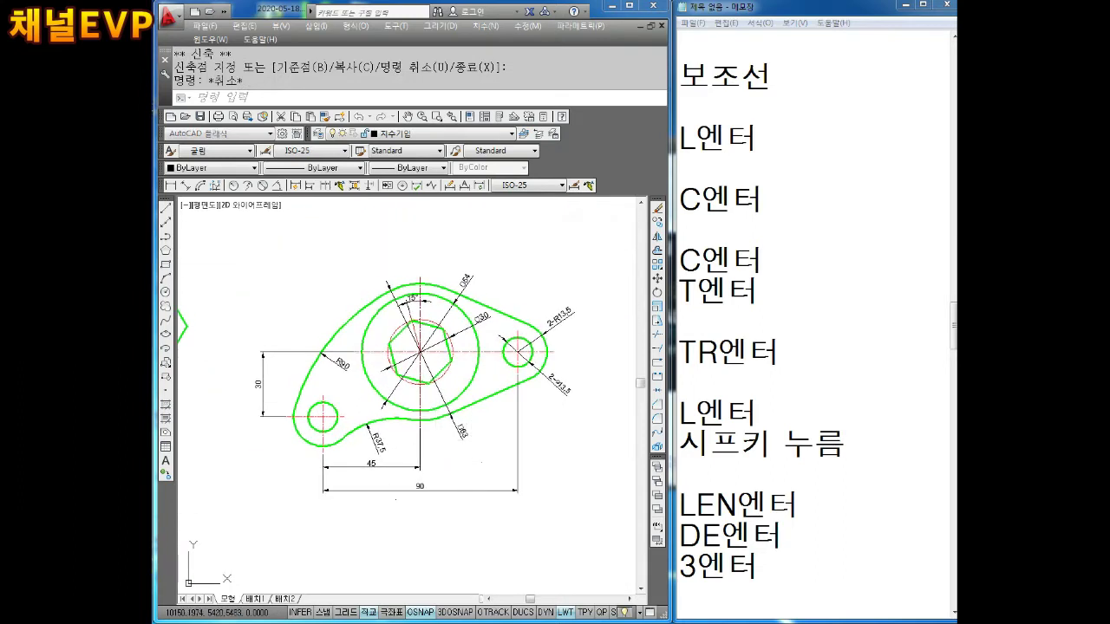
key(ctrl+s)
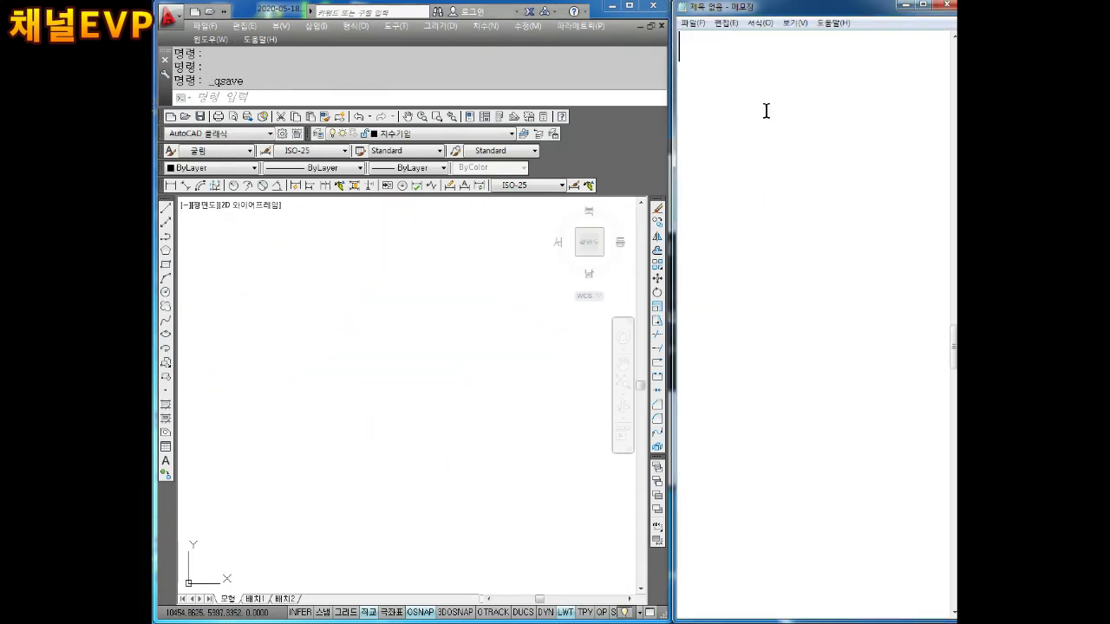
Write POL엔터, 6엔터 and E엔터 on three lines of the empty Notepad page, then return to AutoCAD.
text(ㅑ)
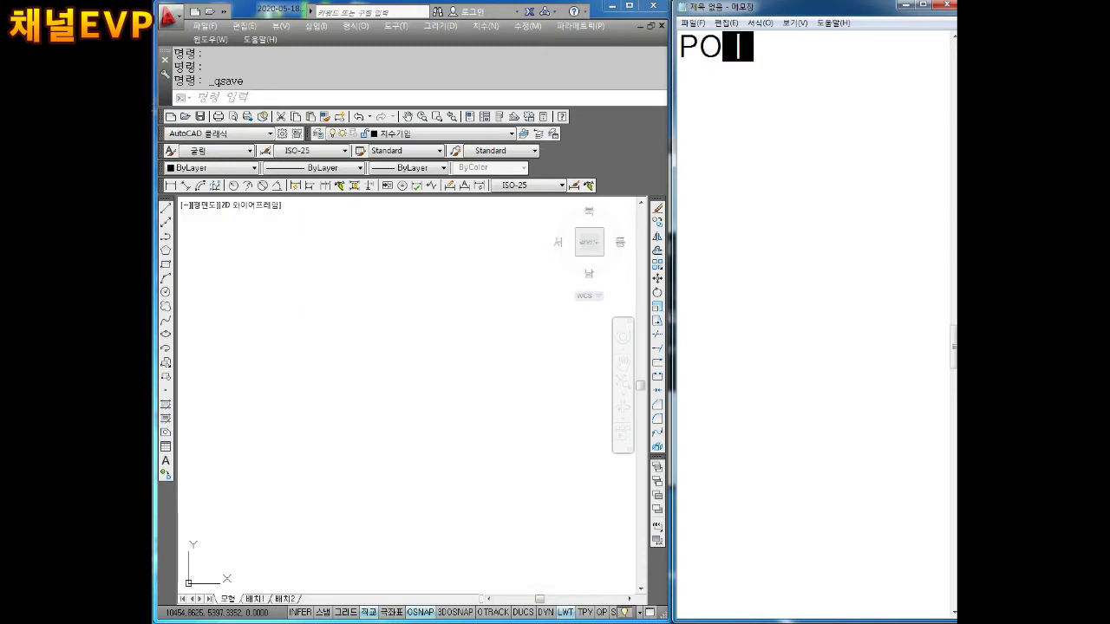
key(BackSpace)
text(ㅑ)
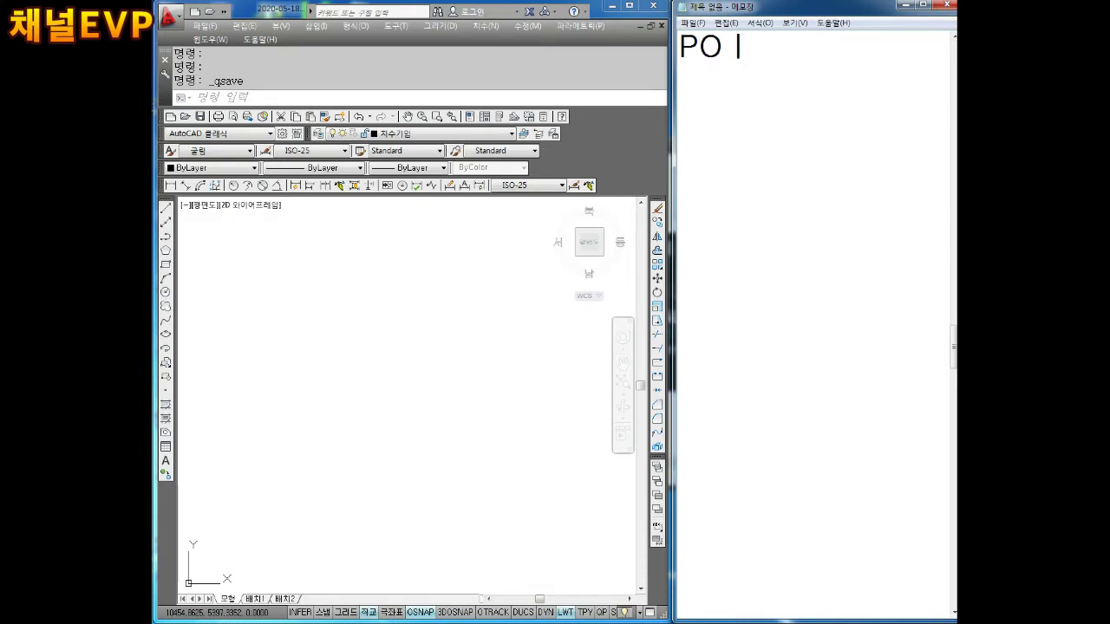
text(엔터)
key(Return)
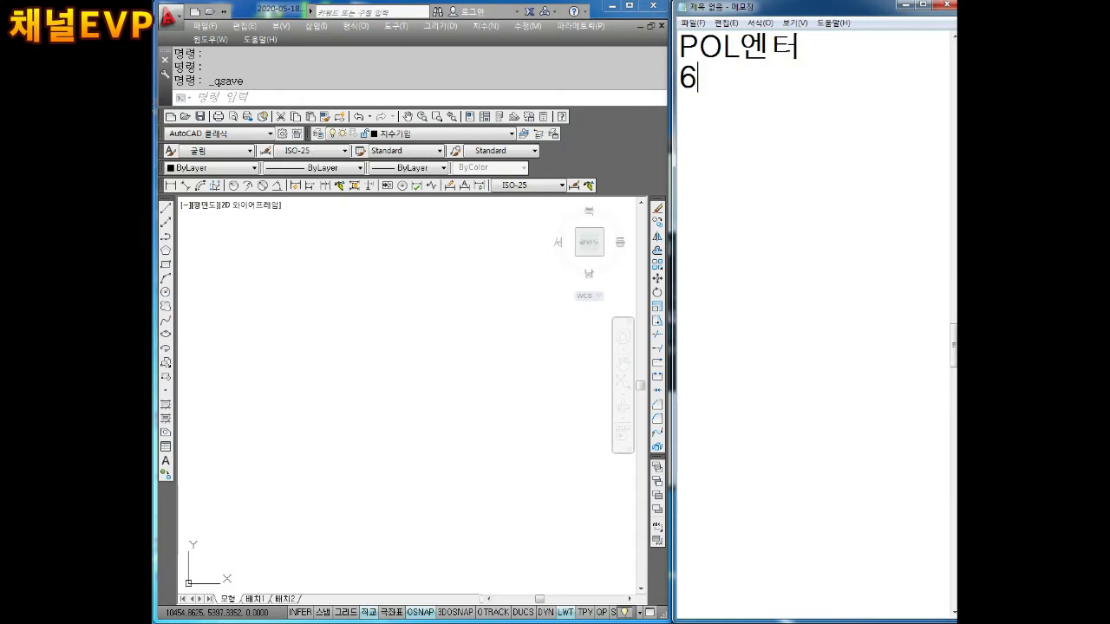
text(엔)
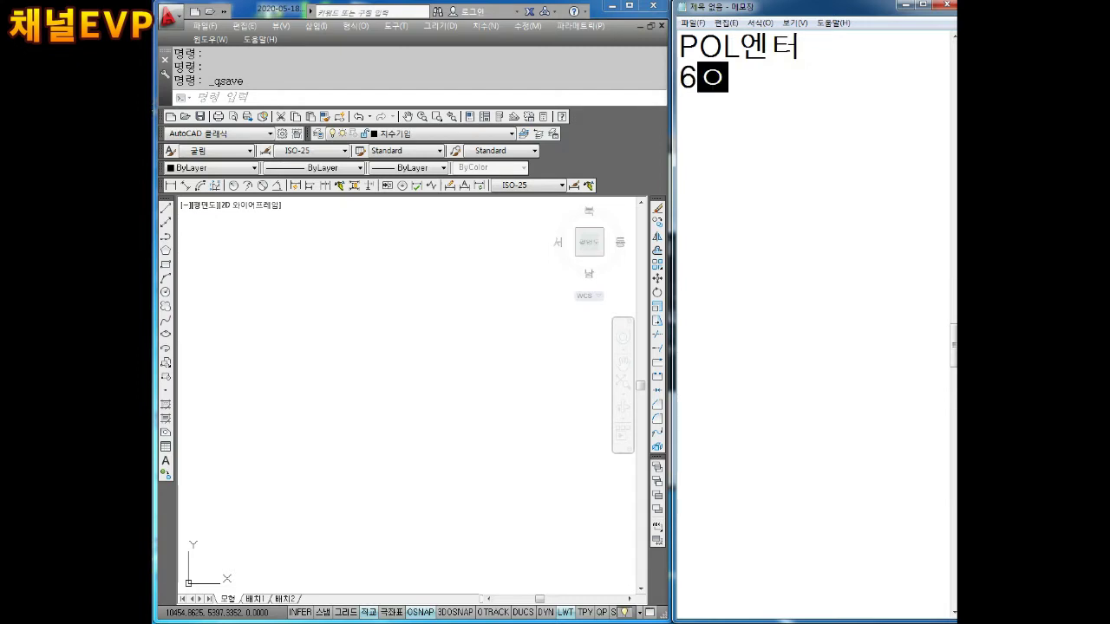
text(터)
key(Return)
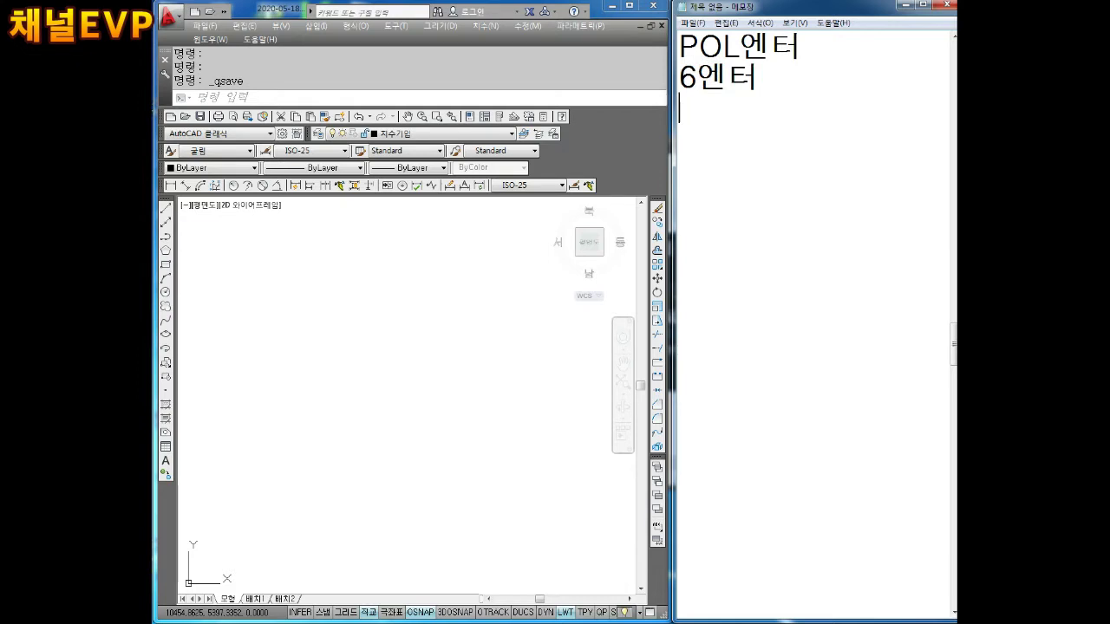
text(엔터)
key(Return)
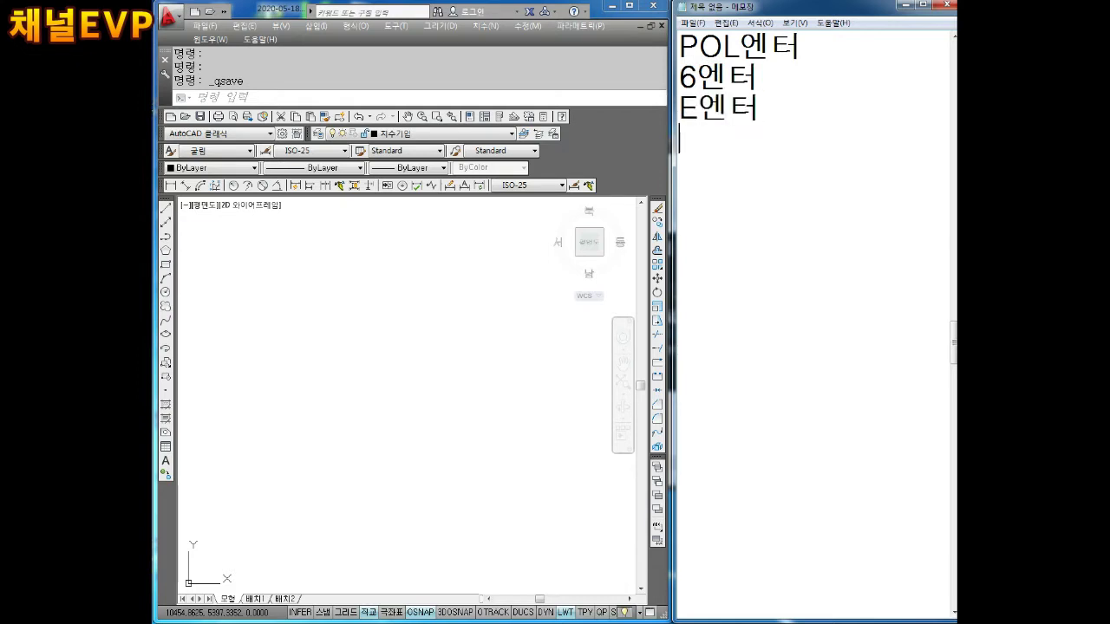
click(417, 358)
text(PO)
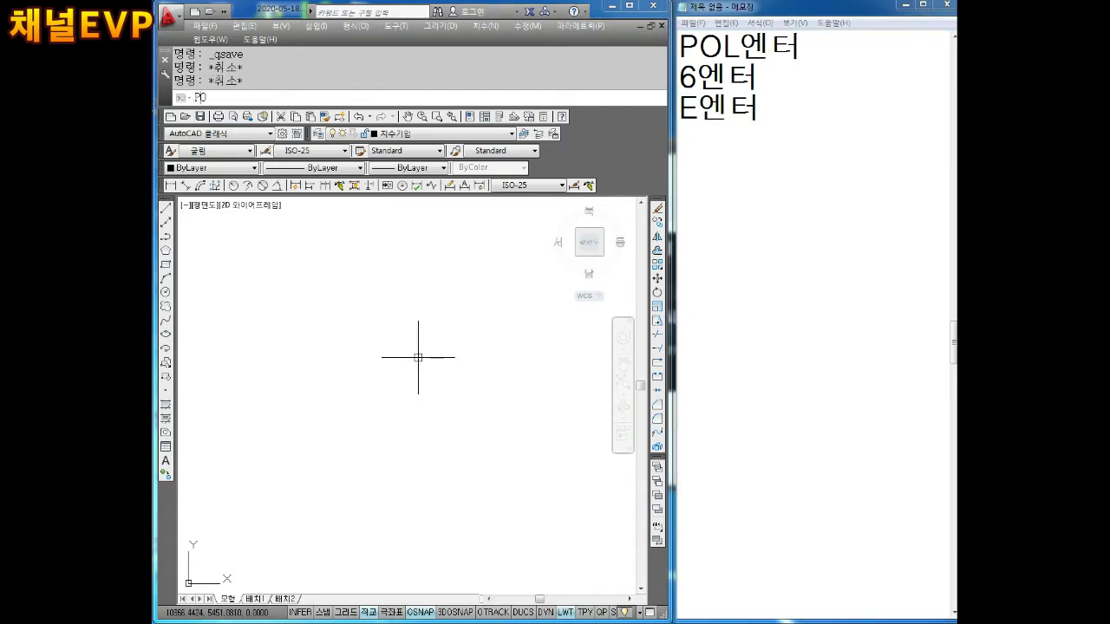
Start a 6-sided polygon defined by edge and pick the edge's first endpoint.
text(L)
key(Return)
text(6)
key(Return)
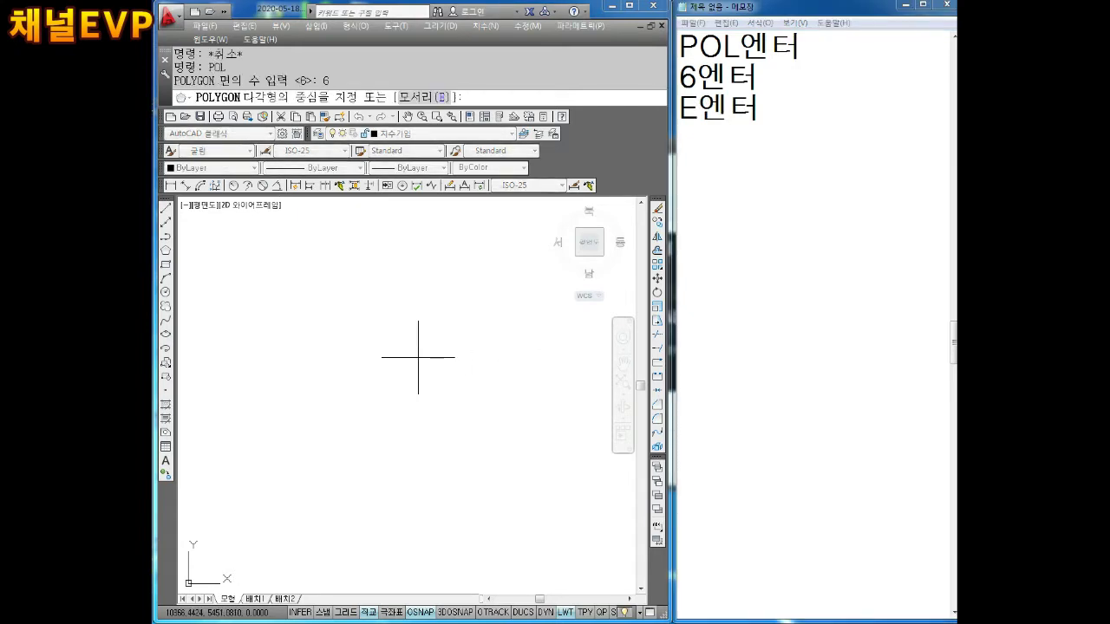
key(Return)
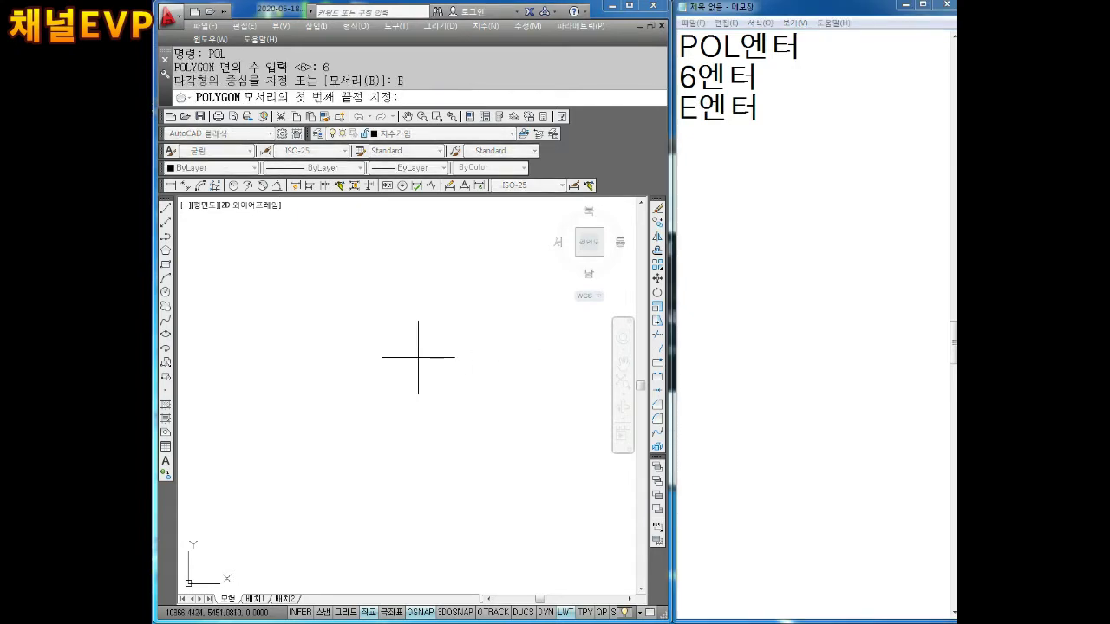
click(323, 323)
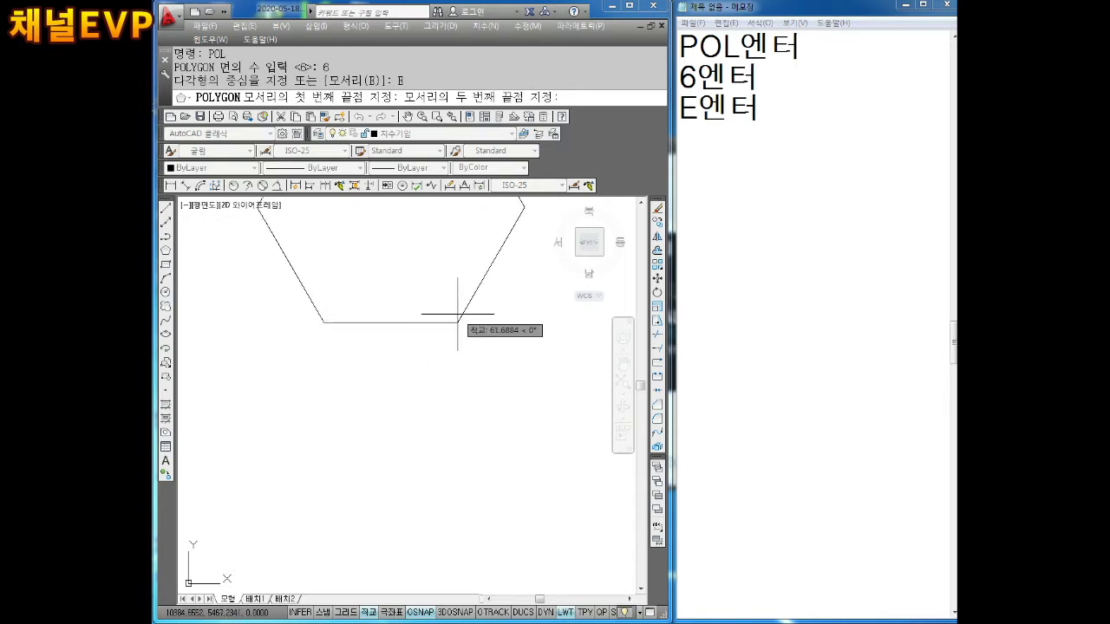
Add the notes lines 시작점 클릭, 직교ON, 가로방향 and 엔터30.
click(711, 145)
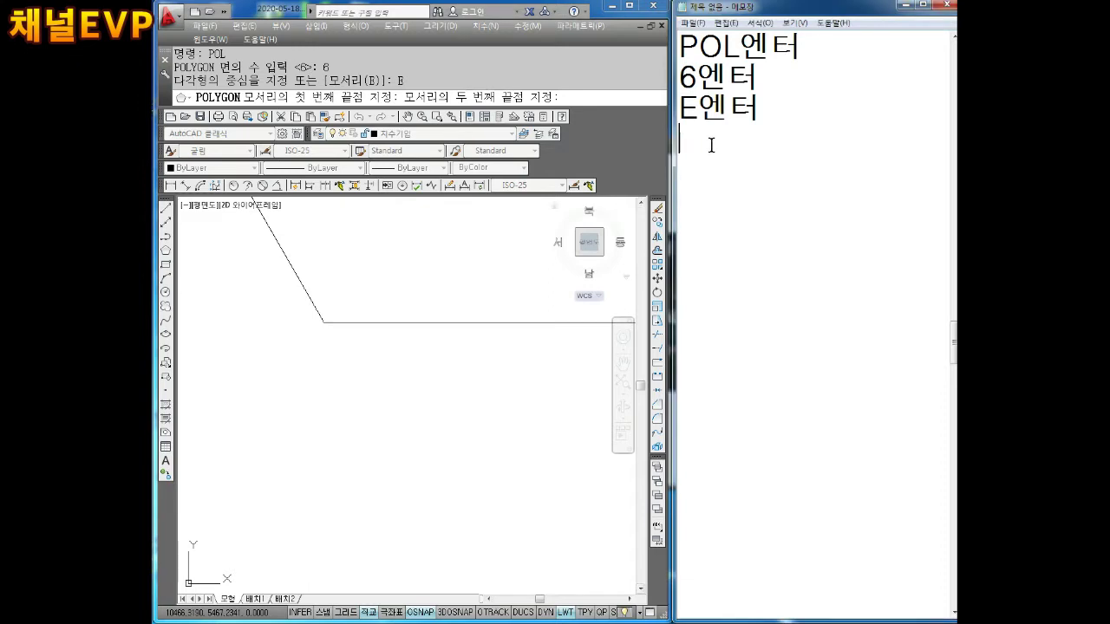
text(시작)
text(점 클릭)
key(Return)
text(직교ON)
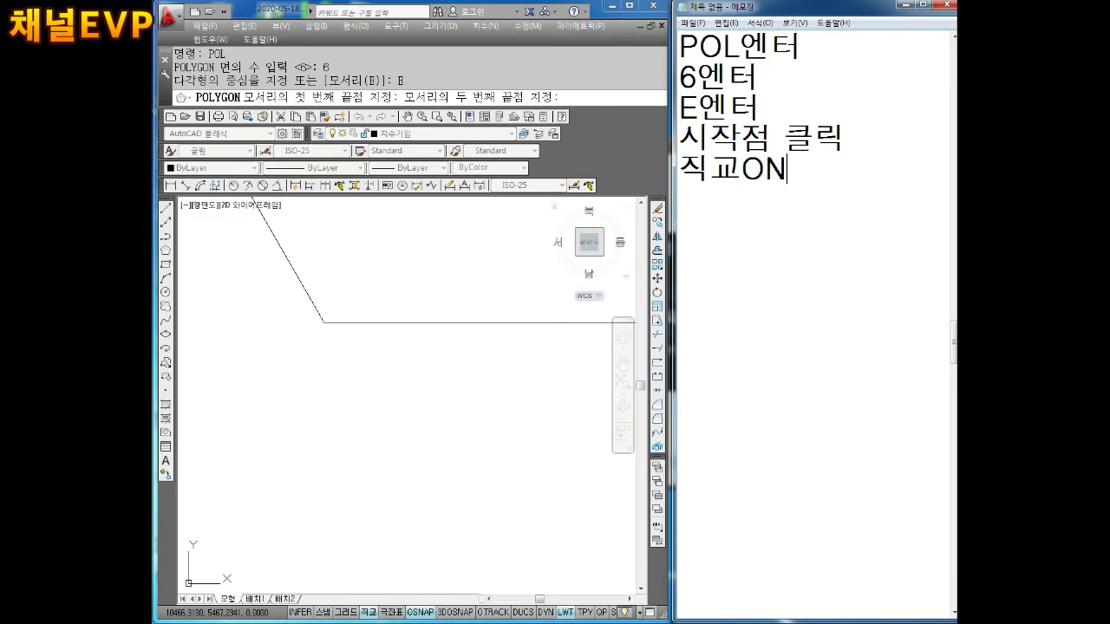
text(엔)
key(BackSpace)
key(Return)
text(가로)
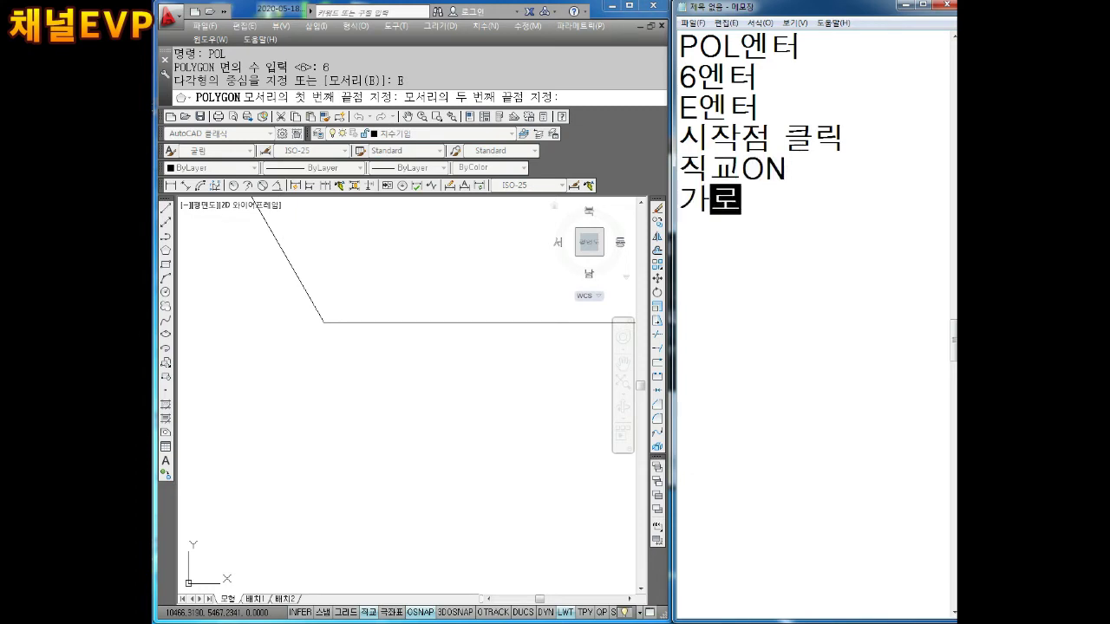
text(바향)
key(BackSpace)
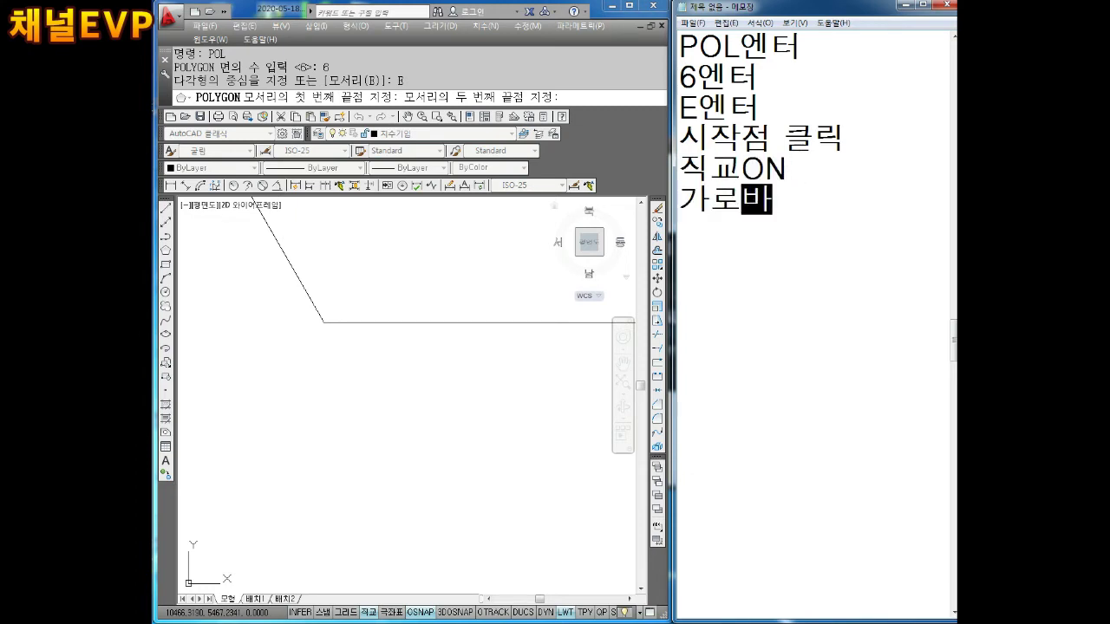
text(방향)
key(Return)
text(30)
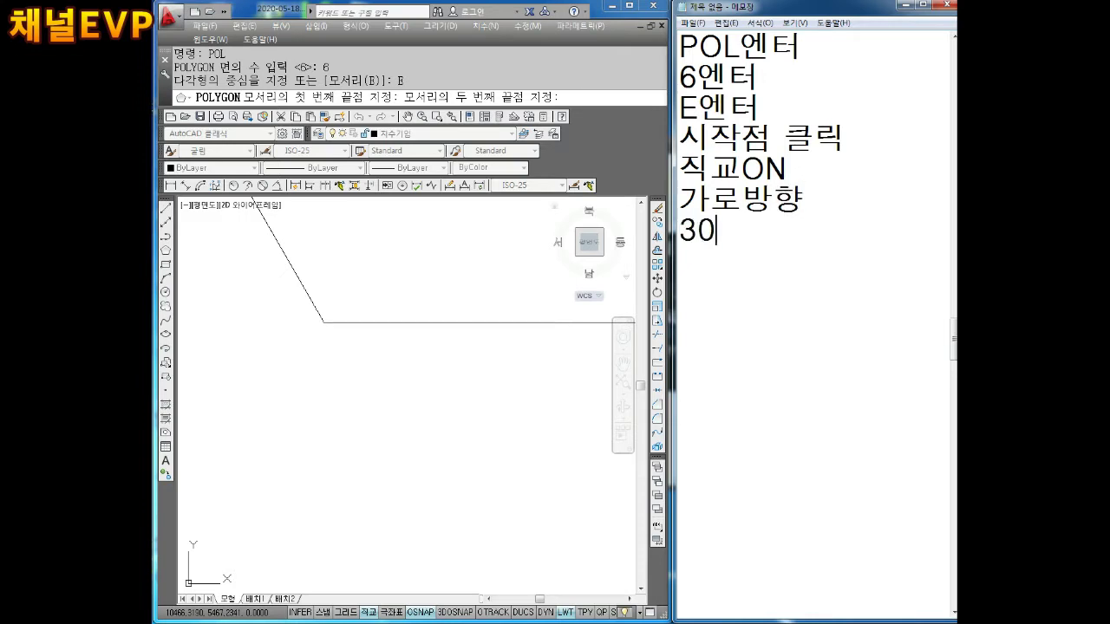
text(엔터)
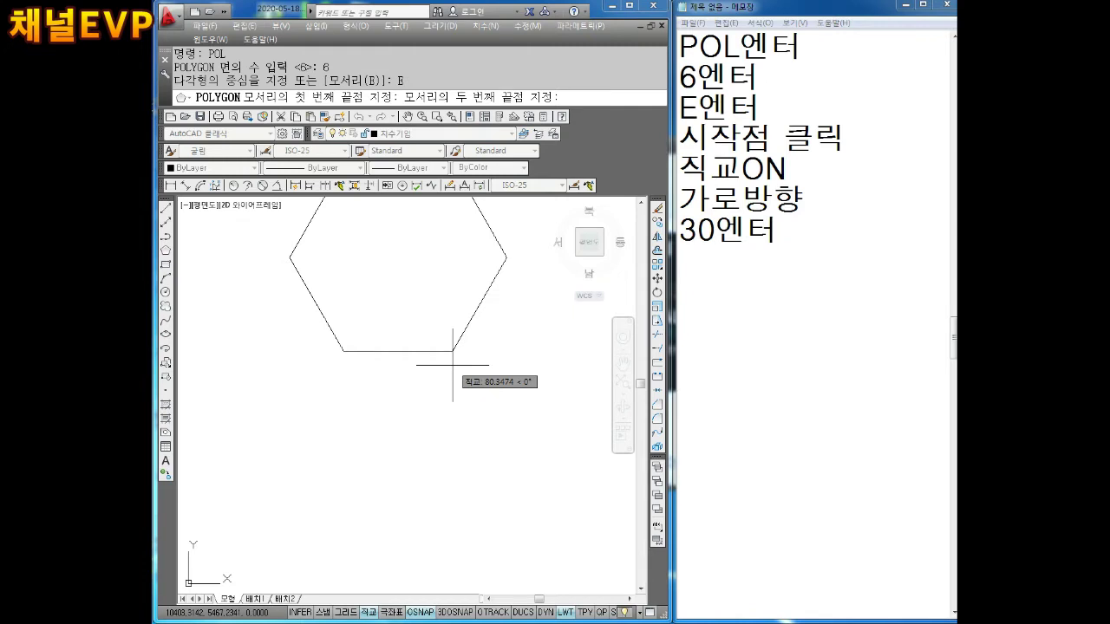
text(30)
Finish the hexagon with a 30-unit horizontal edge.
key(Return)
key(Escape)
key(Escape)
scroll(384, 285, up, 5)
Move the hexagon onto the green layer.
drag(426, 298, 357, 373)
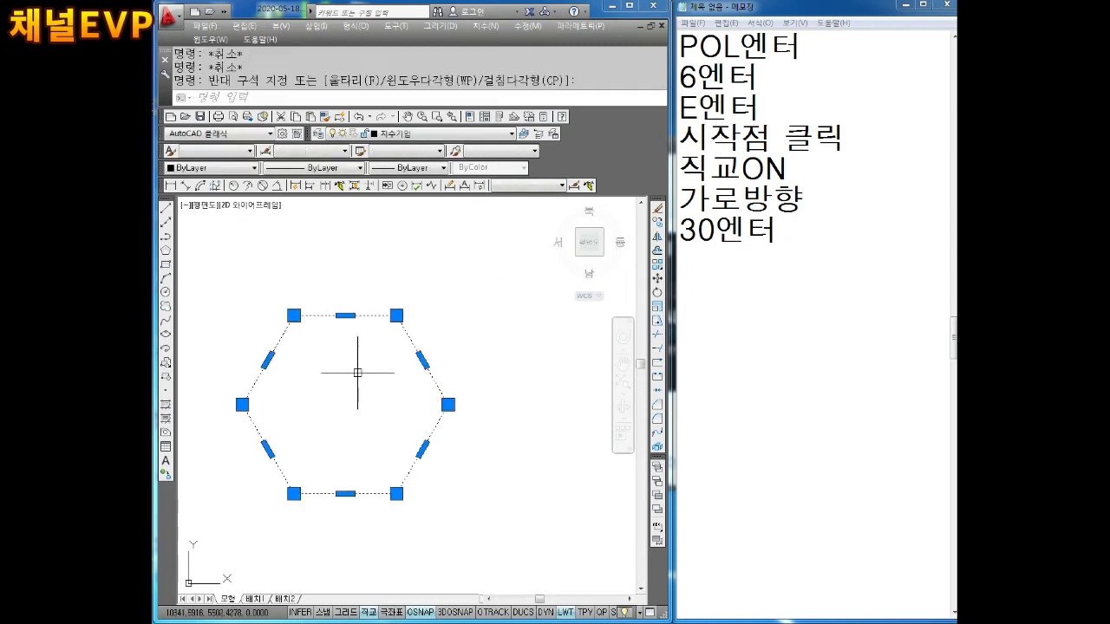
click(403, 134)
click(394, 185)
key(Escape)
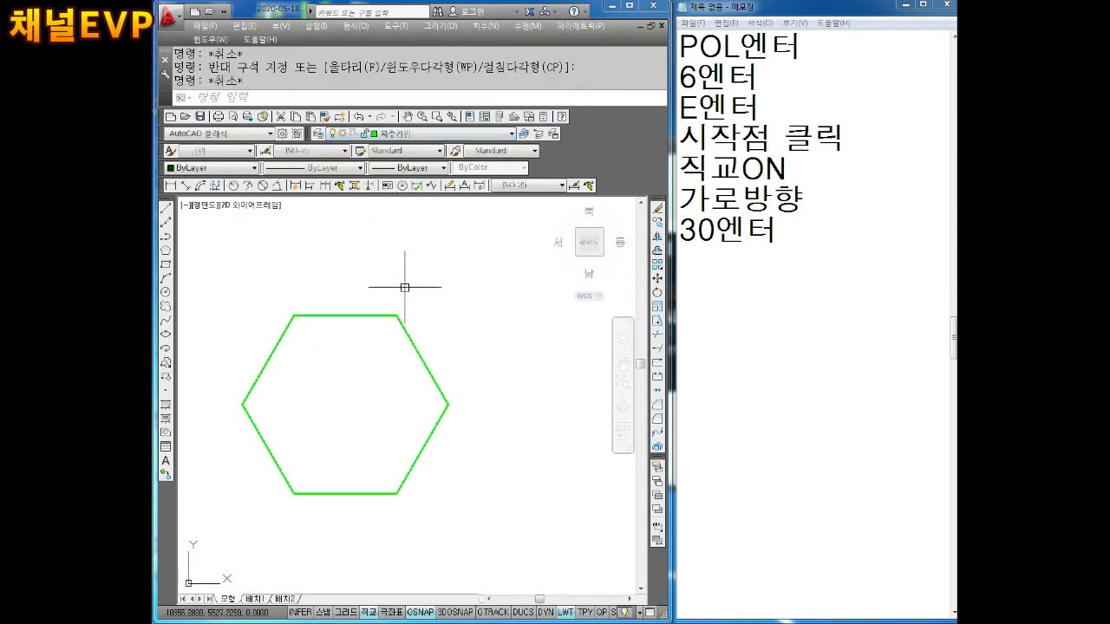
click(399, 319)
key(Escape)
click(395, 134)
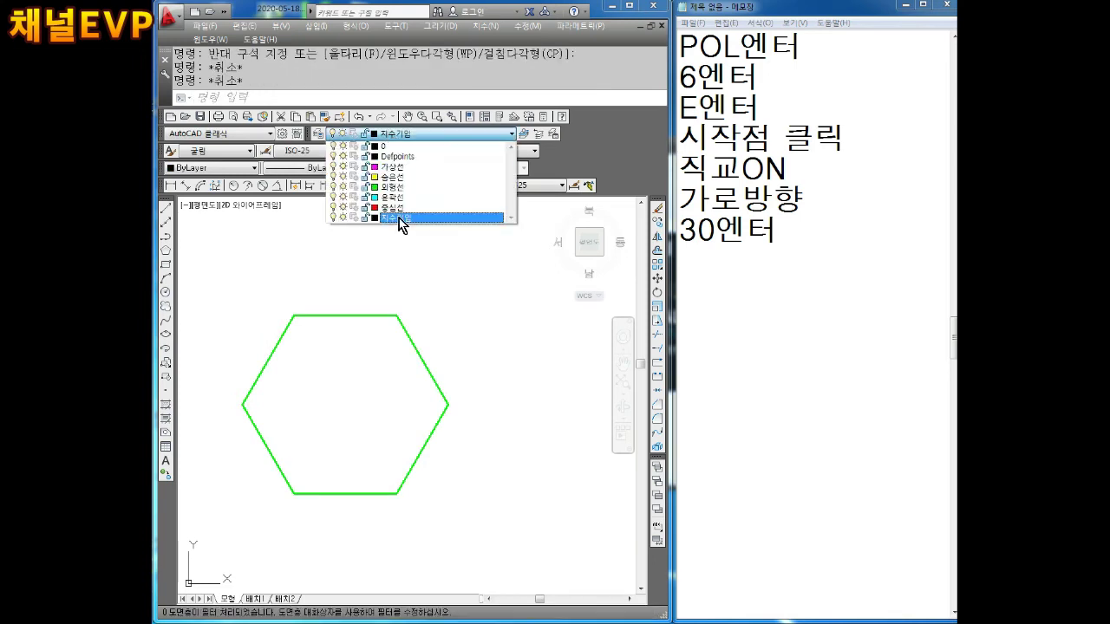
key(Escape)
Add a linear dimension across the hexagon's top edge to confirm it reads 30.
click(171, 186)
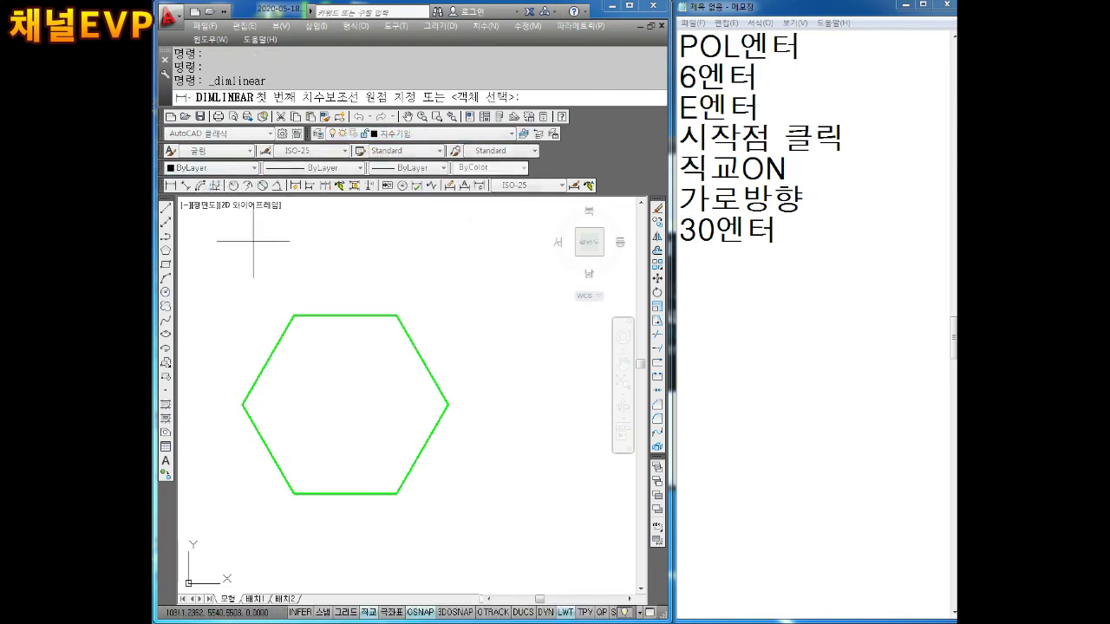
click(294, 315)
click(396, 315)
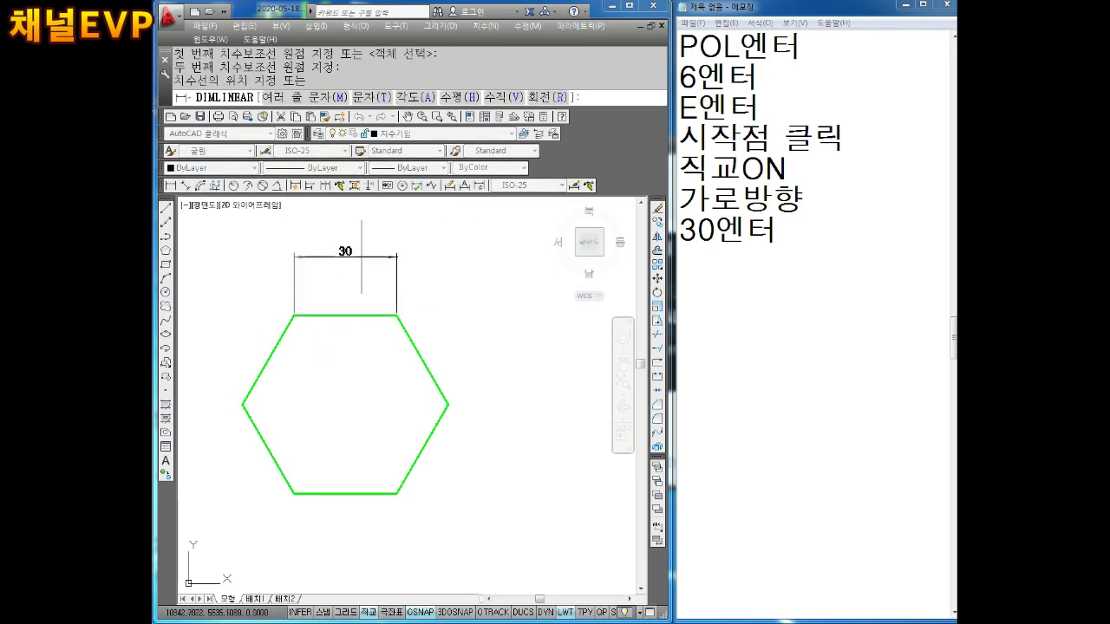
click(347, 269)
key(Escape)
key(Escape)
scroll(368, 306, down, 2)
scroll(373, 305, up, 1)
scroll(394, 302, up, 1)
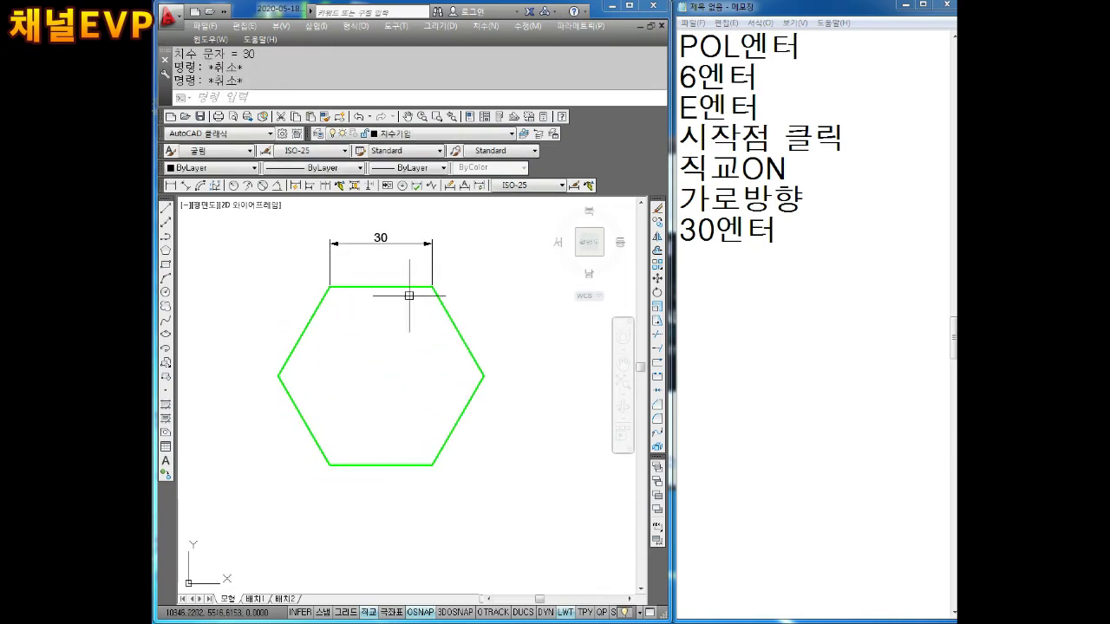
key(Escape)
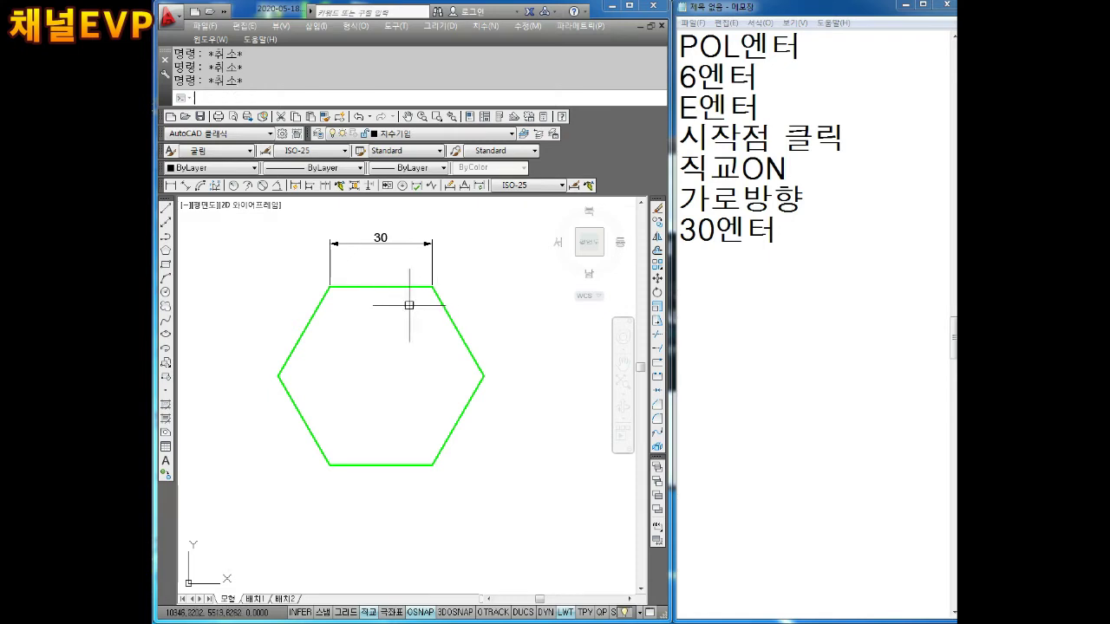
Erase the temporary 30 dimension.
middle_drag(409, 305, 413, 325)
drag(437, 233, 350, 277)
key(Delete)
middle_drag(384, 268, 400, 268)
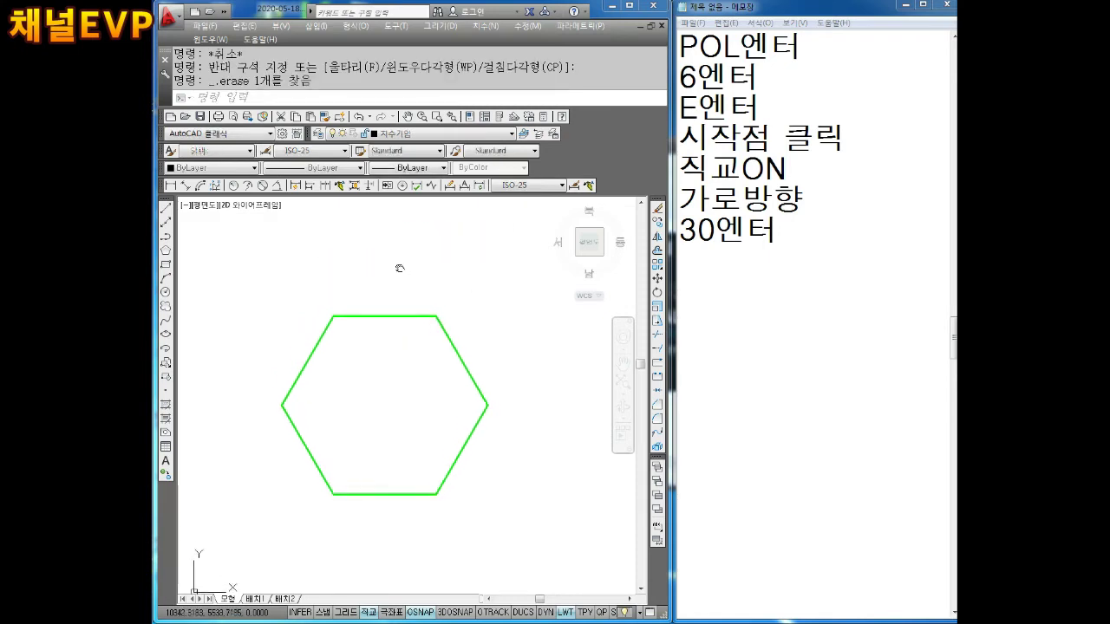
scroll(406, 280, down, 2)
scroll(404, 343, up, 2)
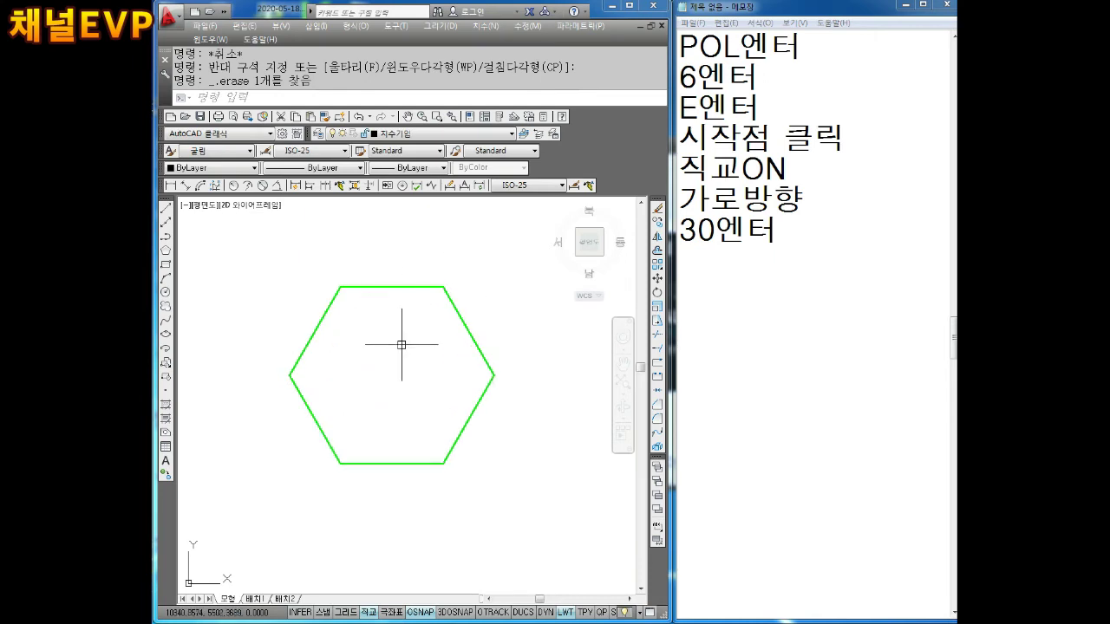
key(Escape)
key(Escape)
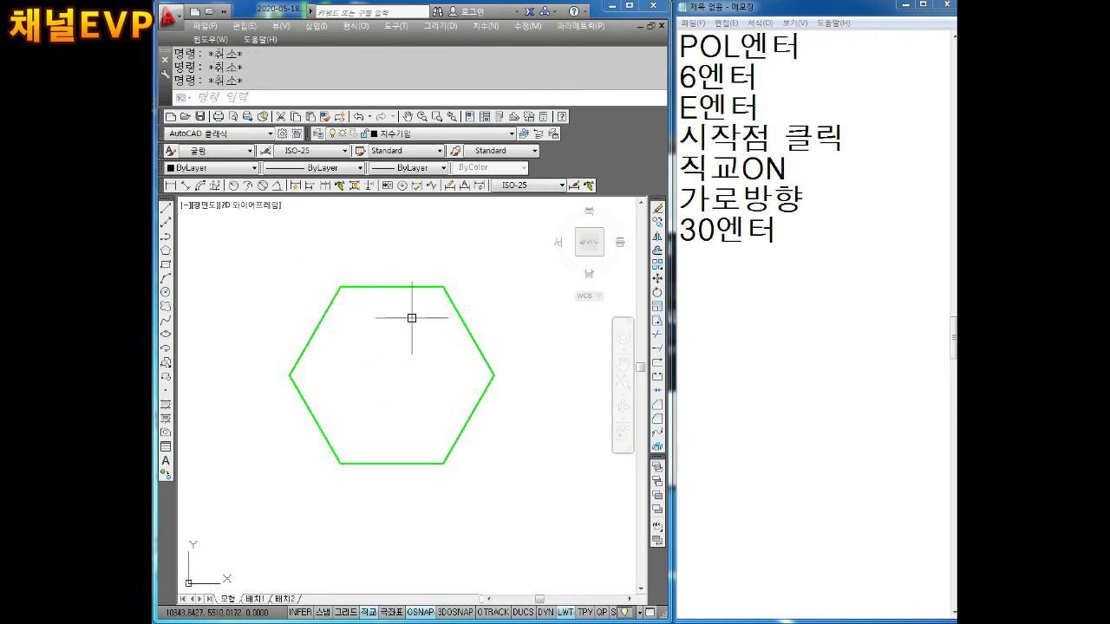
Draw a vertical line from the top edge's midpoint to the bottom edge's midpoint.
text(L)
key(Return)
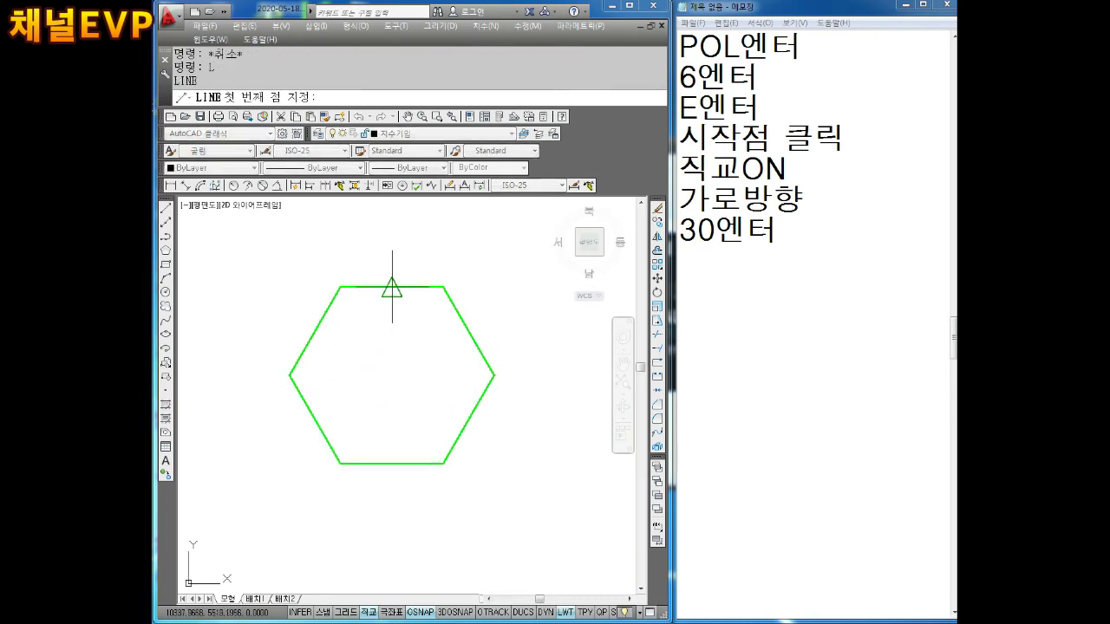
click(392, 286)
click(392, 463)
key(Escape)
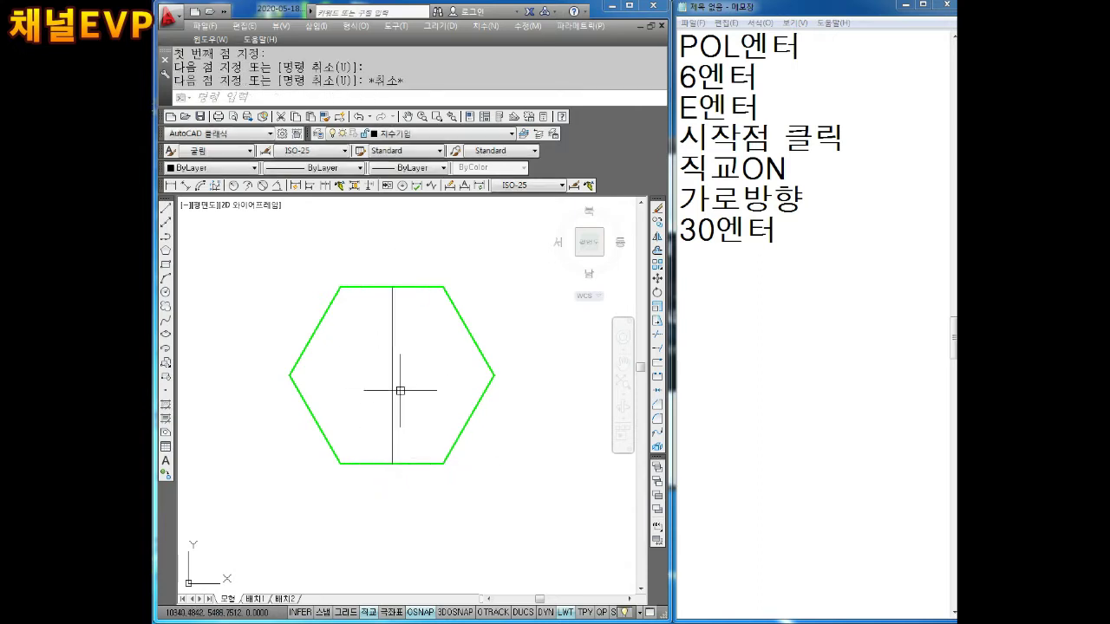
Put the vertical line on the 외형선 layer and make 외형선 current.
click(392, 356)
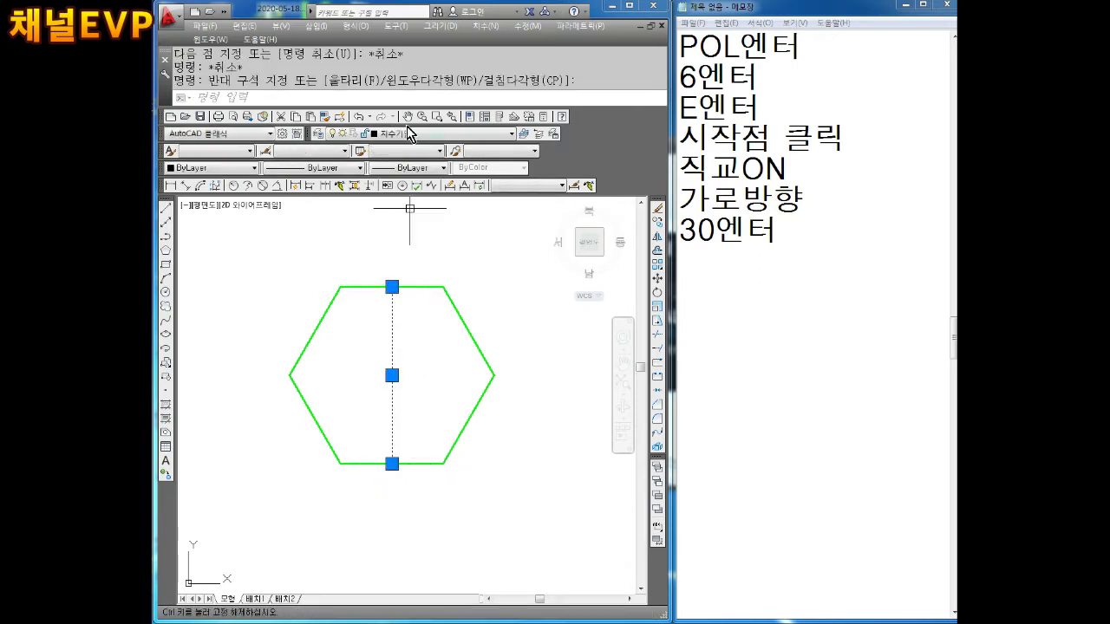
click(404, 135)
click(399, 186)
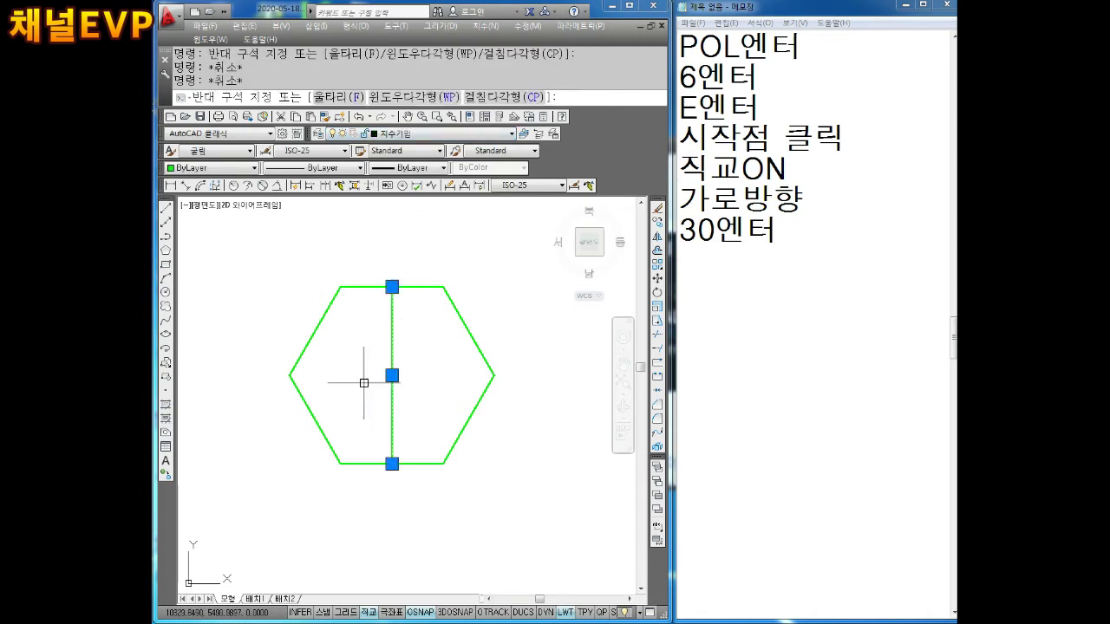
key(Escape)
key(Escape)
click(407, 134)
click(486, 186)
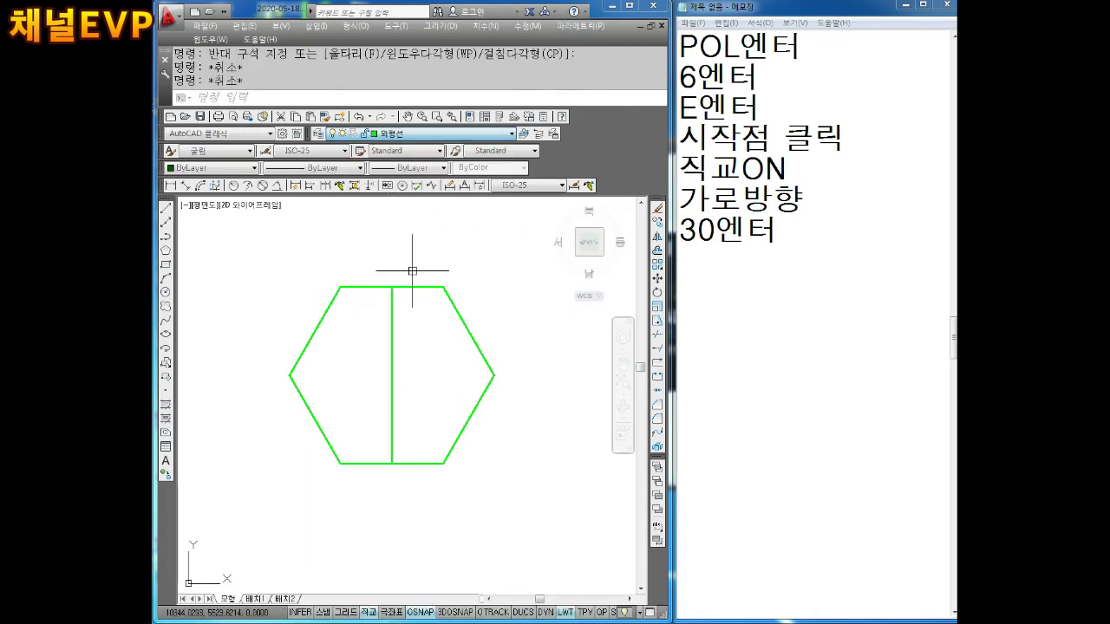
click(392, 364)
click(352, 383)
key(Escape)
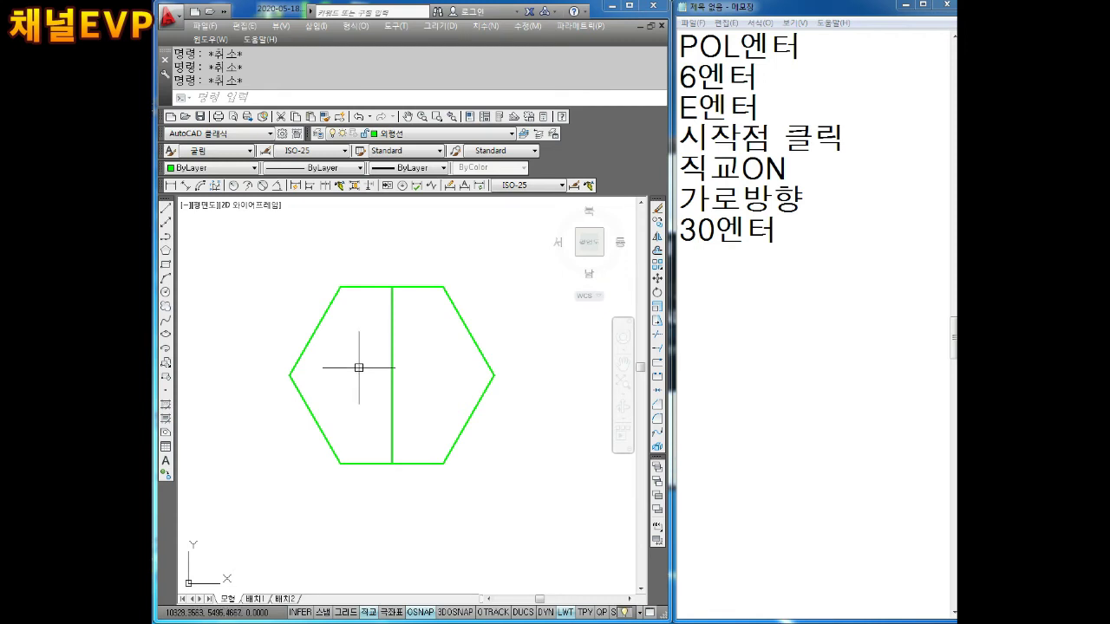
Switch to the notes and remove a stray typed character.
click(739, 256)
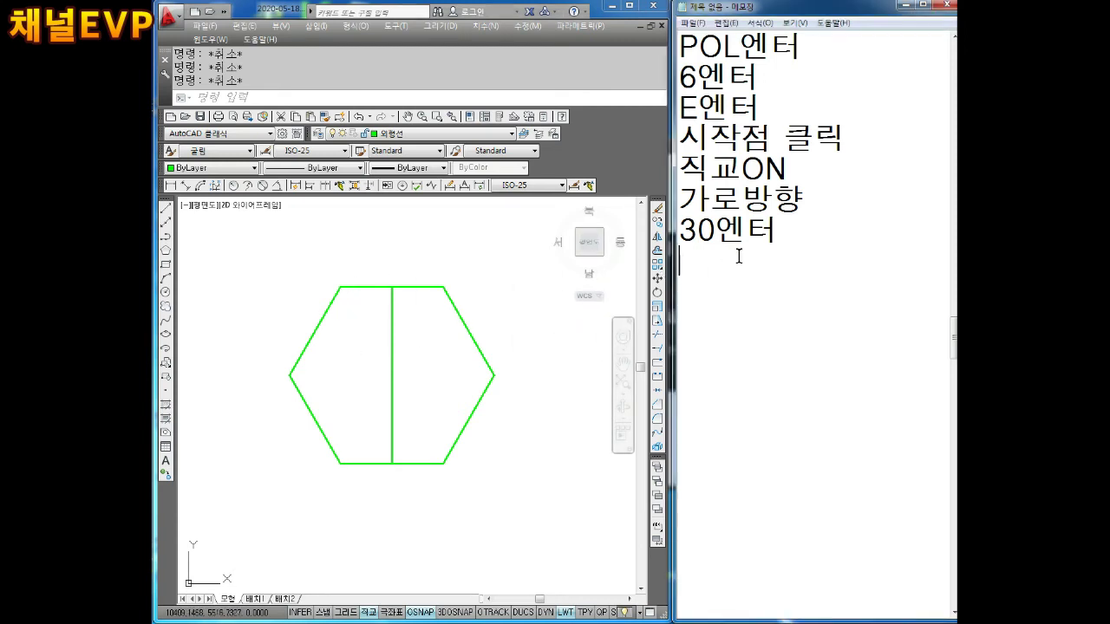
text(ㅊ)
key(BackSpace)
key(BackSpace)
Add the notes lines 엔터 and 중간점 클릭.
text(엔터)
key(Return)
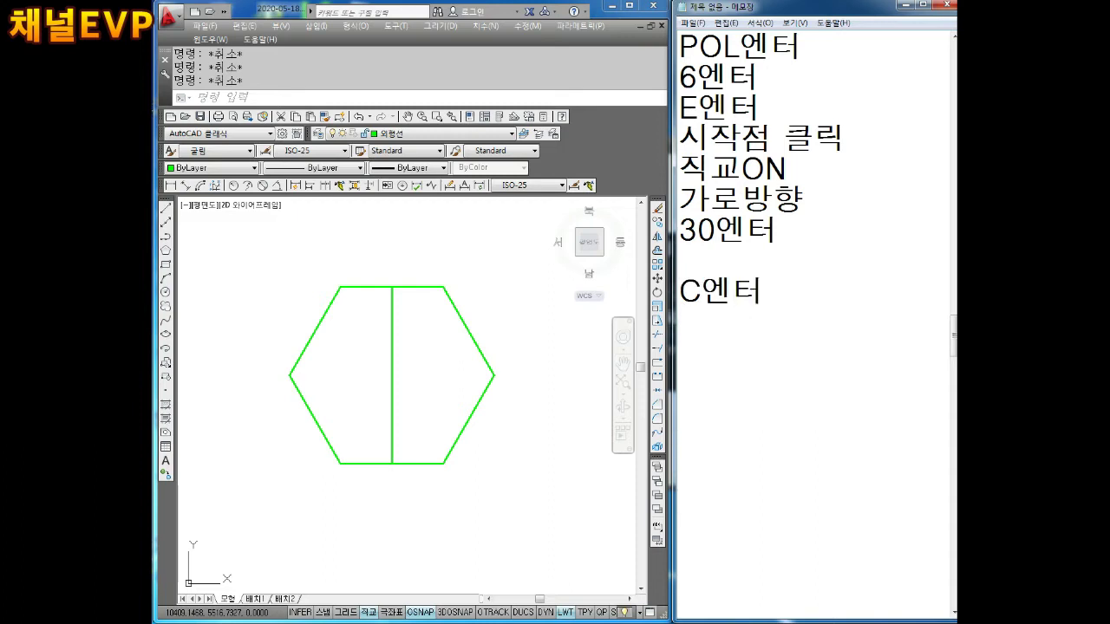
text(주)
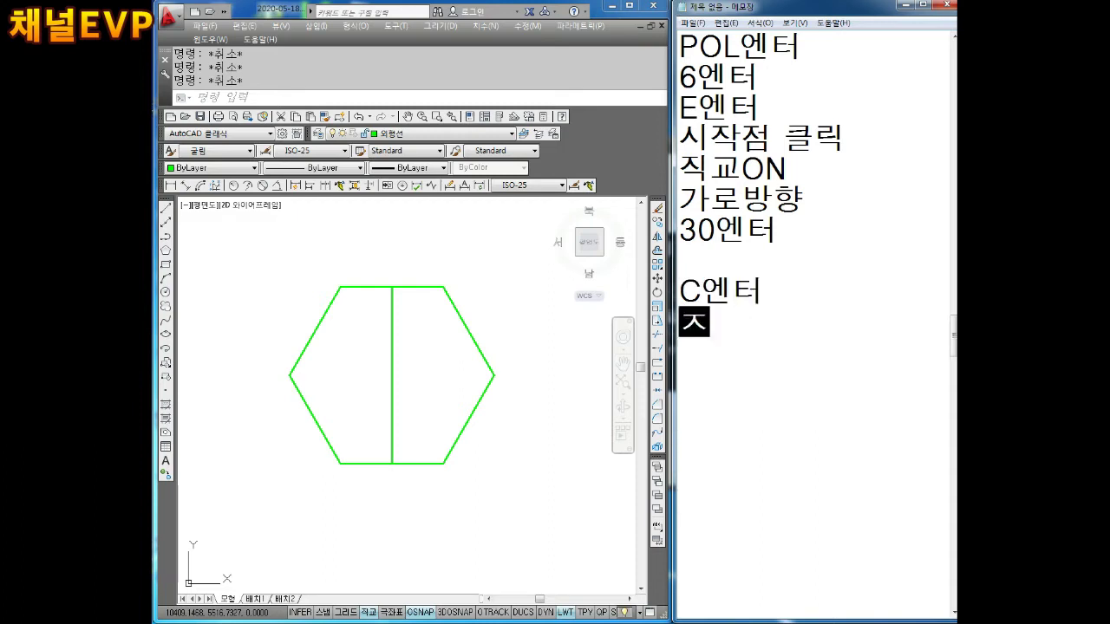
text(우)
text(간)
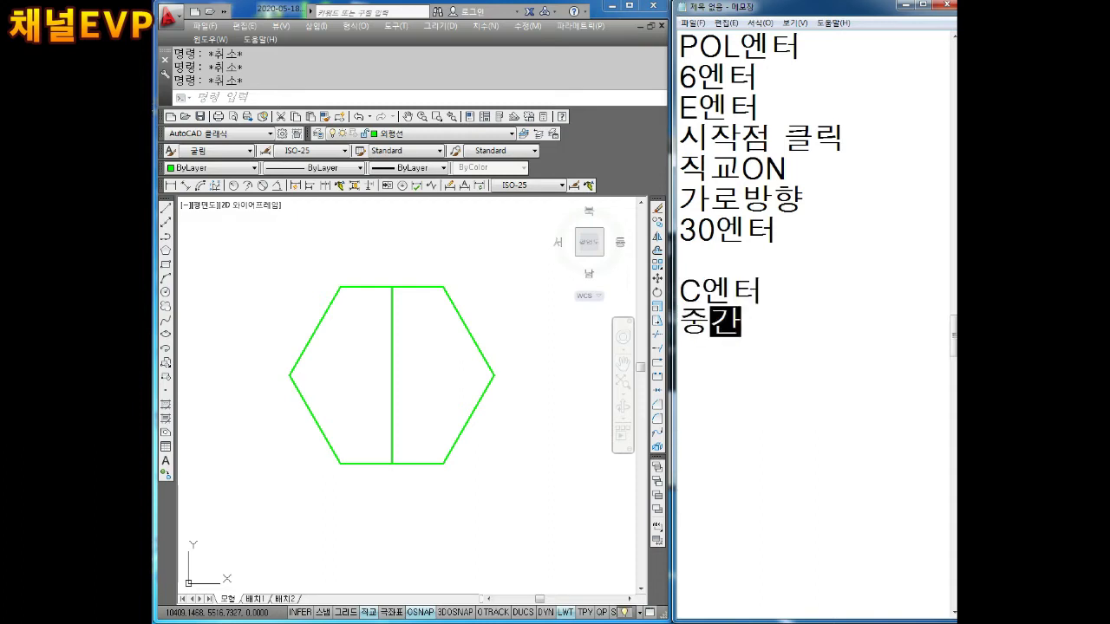
text(점 클릭)
key(Return)
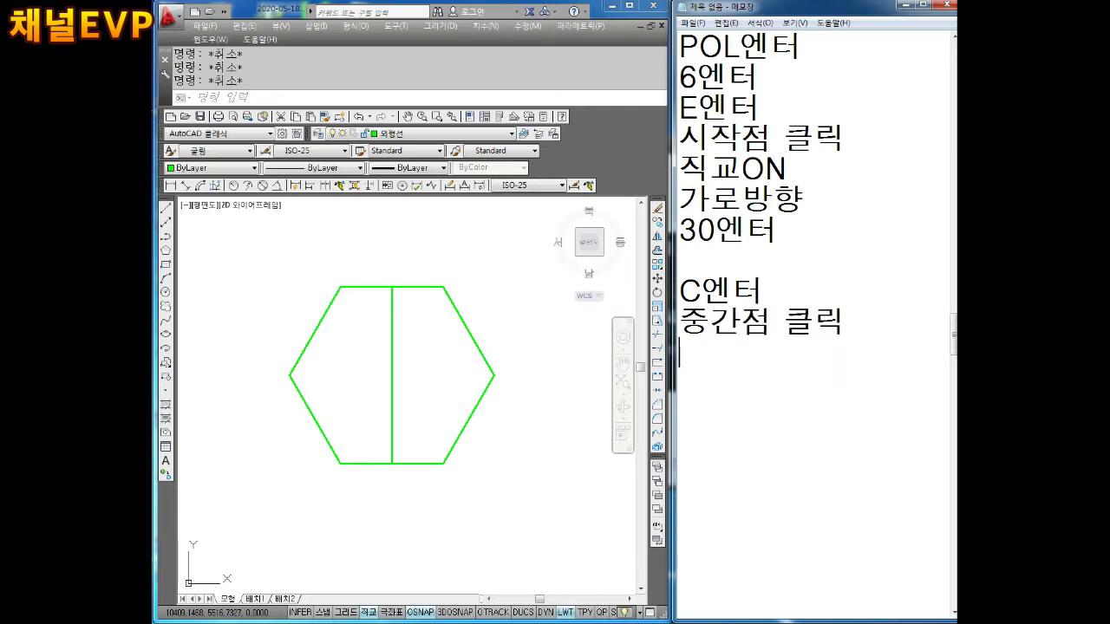
Draw a radius-49 circle centred on the vertical line's midpoint.
click(312, 442)
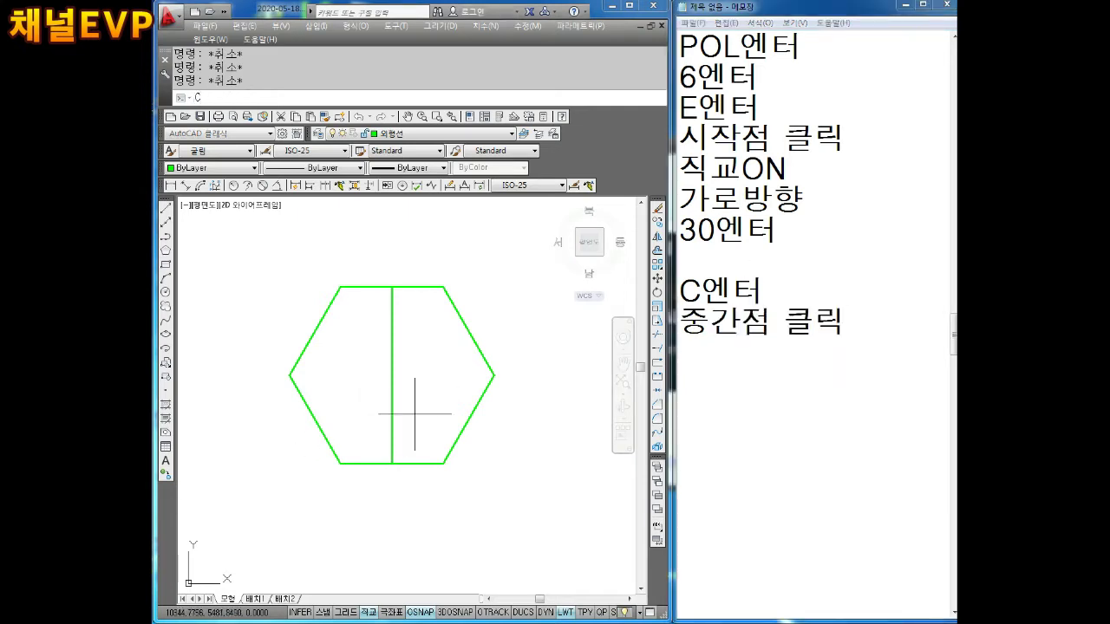
text(c)
key(Return)
click(392, 376)
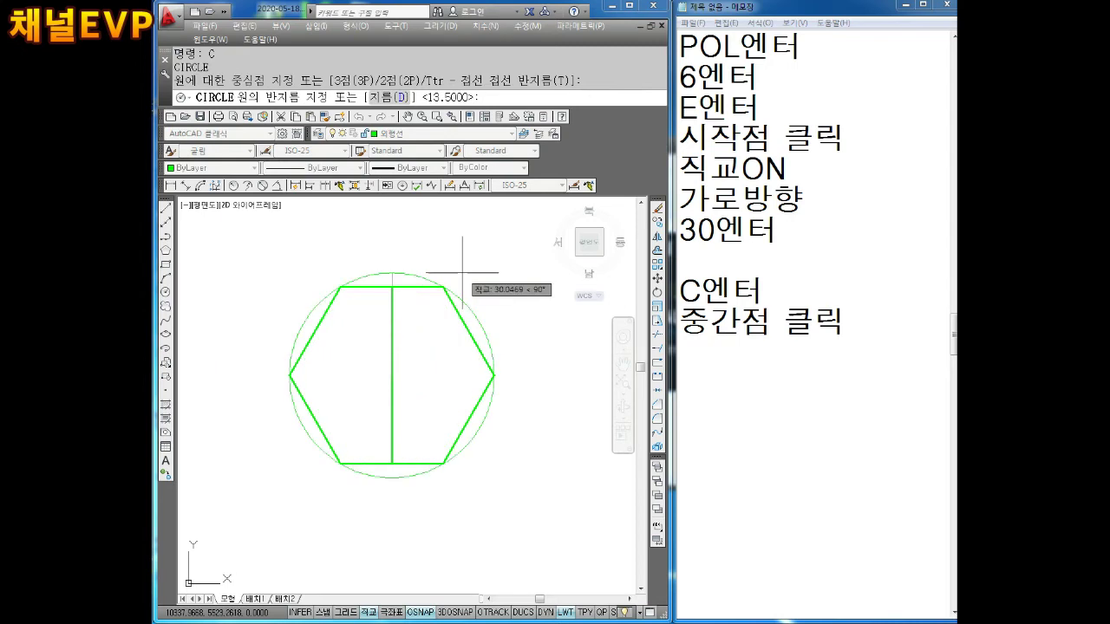
key(Return)
key(Escape)
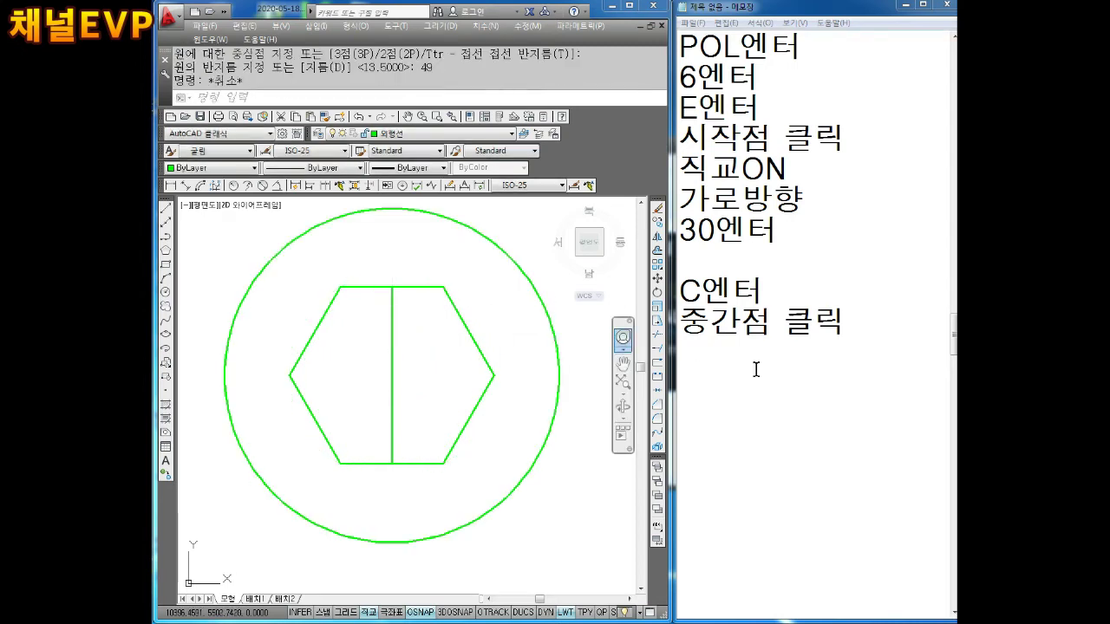
Add the notes lines 49엔터 and 엔터.
click(739, 366)
text(49엔)
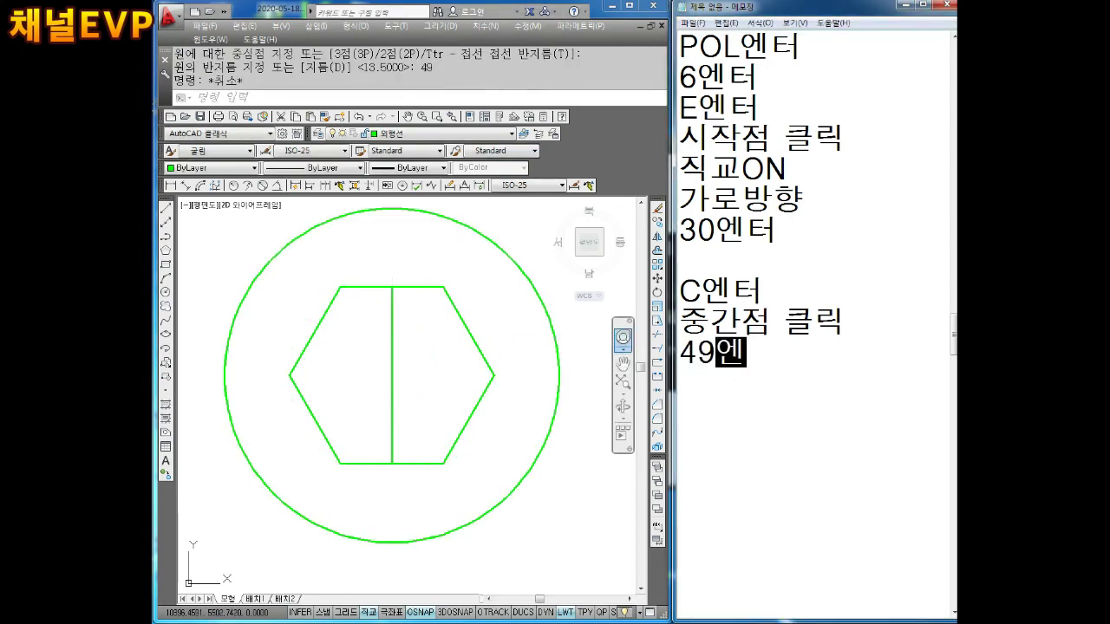
text(터)
key(Return)
text(.에)
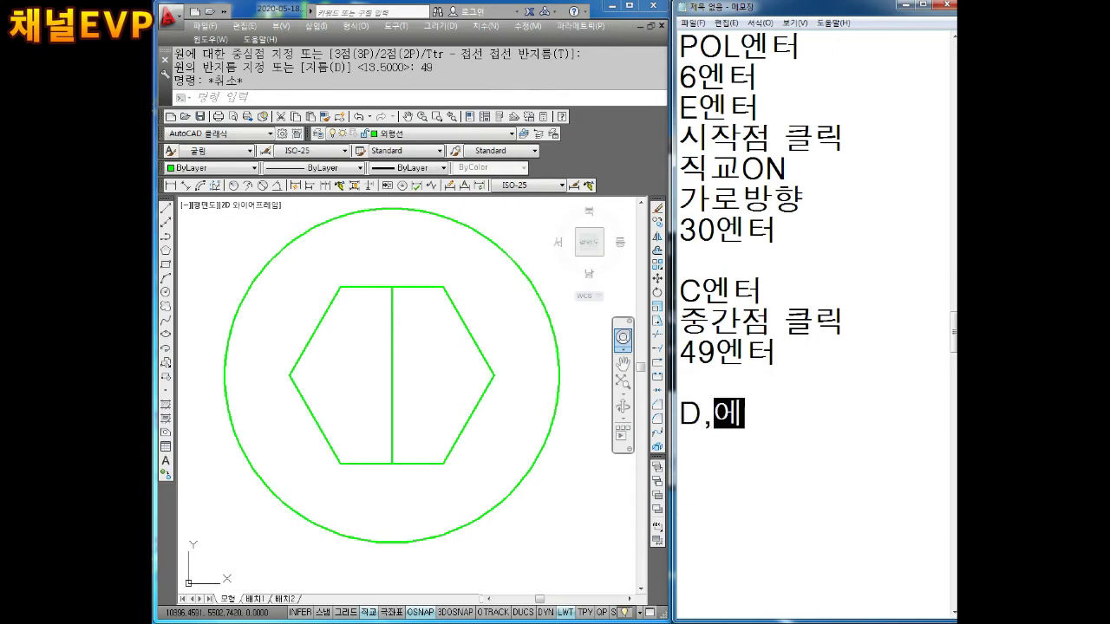
key(BackSpace)
key(BackSpace)
text(엔터)
key(Return)
text(86)
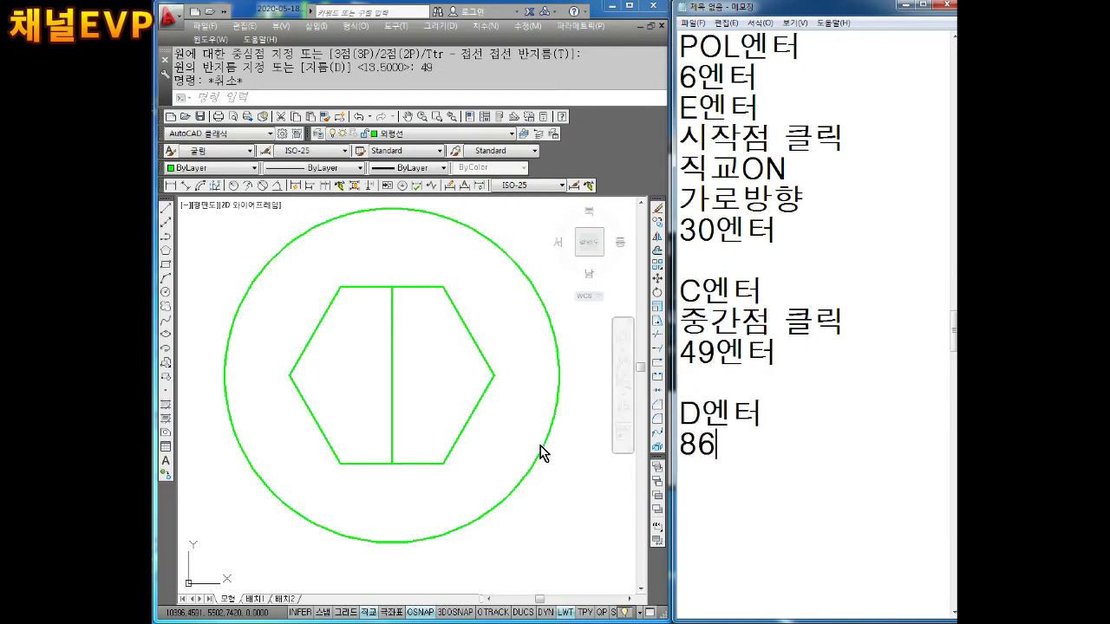
Draw a concentric circle of diameter 86 at the hexagon's centre.
click(439, 441)
key(Escape)
key(Escape)
text(c)
key(Return)
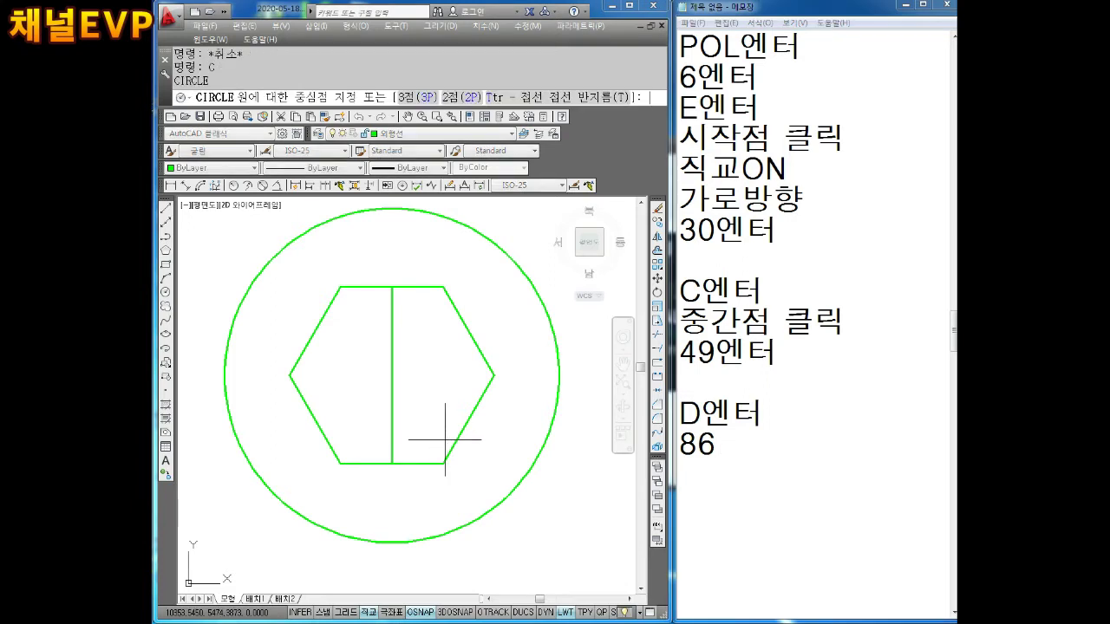
click(399, 369)
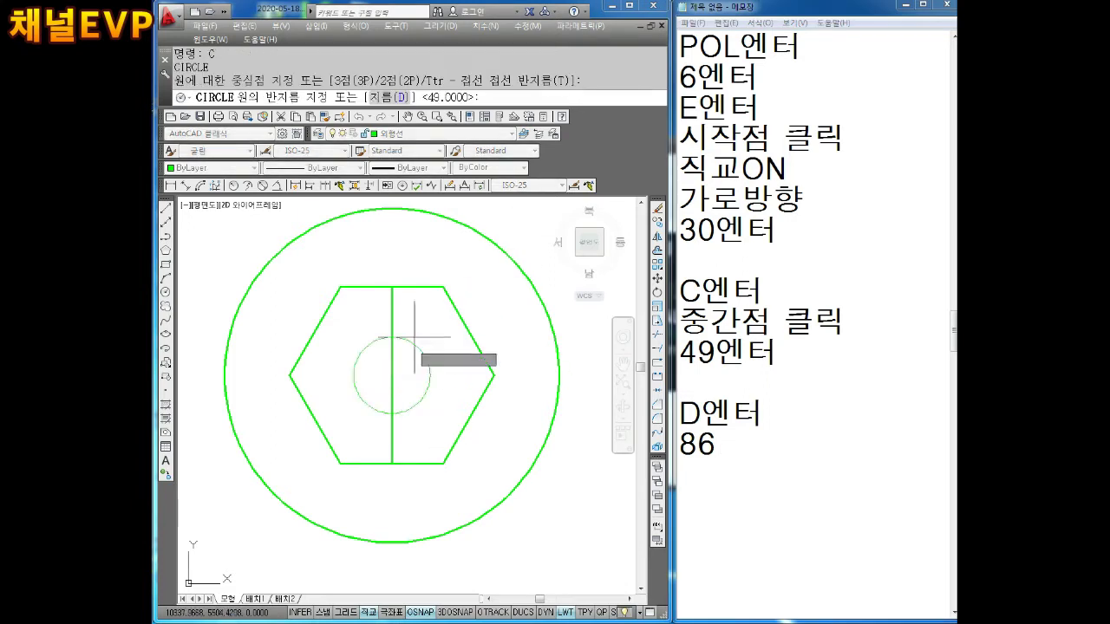
text(d)
key(Return)
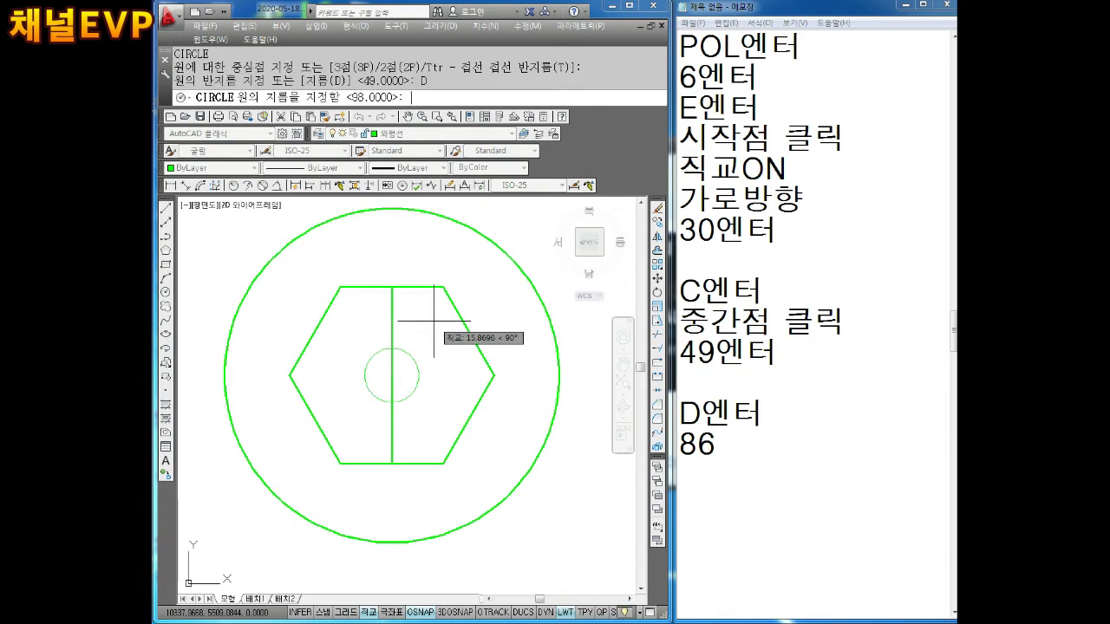
text(86)
key(Return)
key(Escape)
Zoom and pan to inspect the two concentric circles.
scroll(433, 320, up, 2)
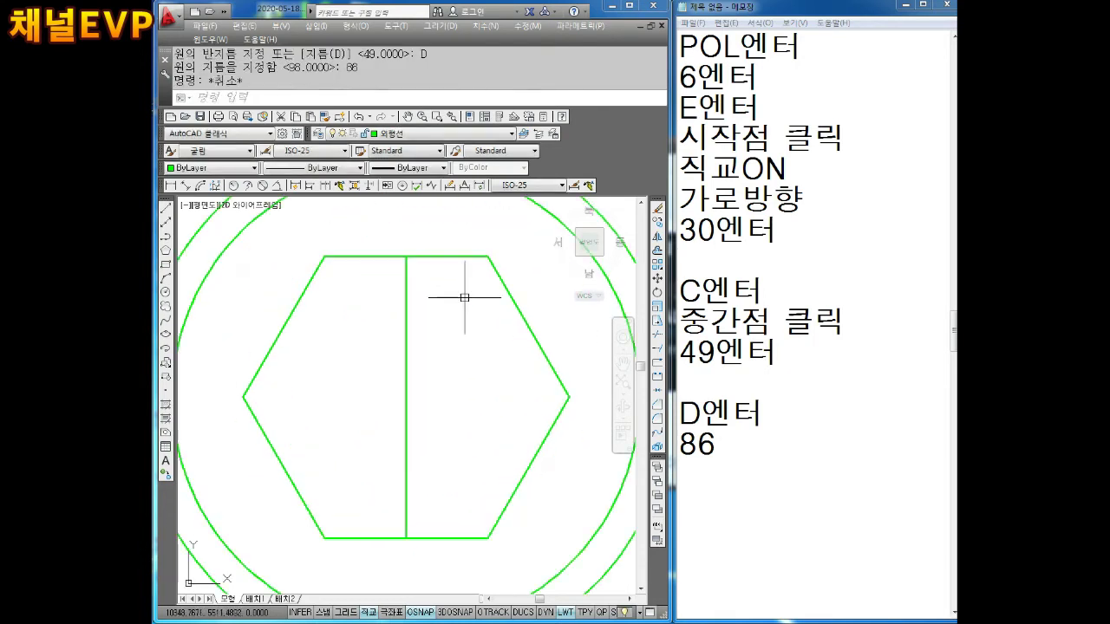
scroll(460, 305, down, 2)
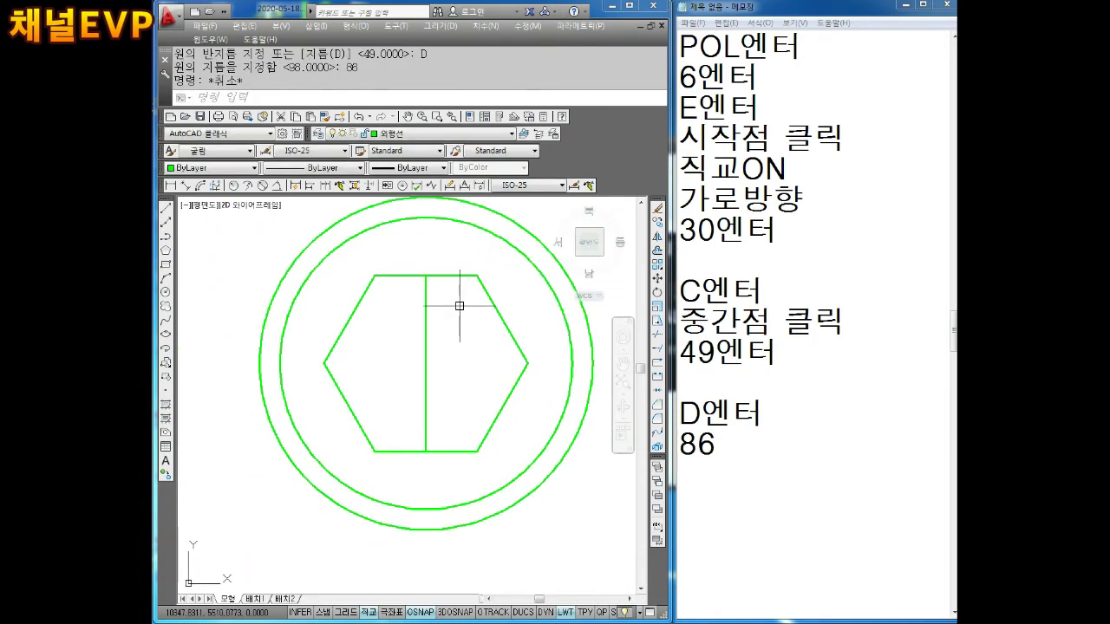
scroll(460, 307, down, 1)
scroll(451, 325, down, 1)
scroll(440, 345, up, 2)
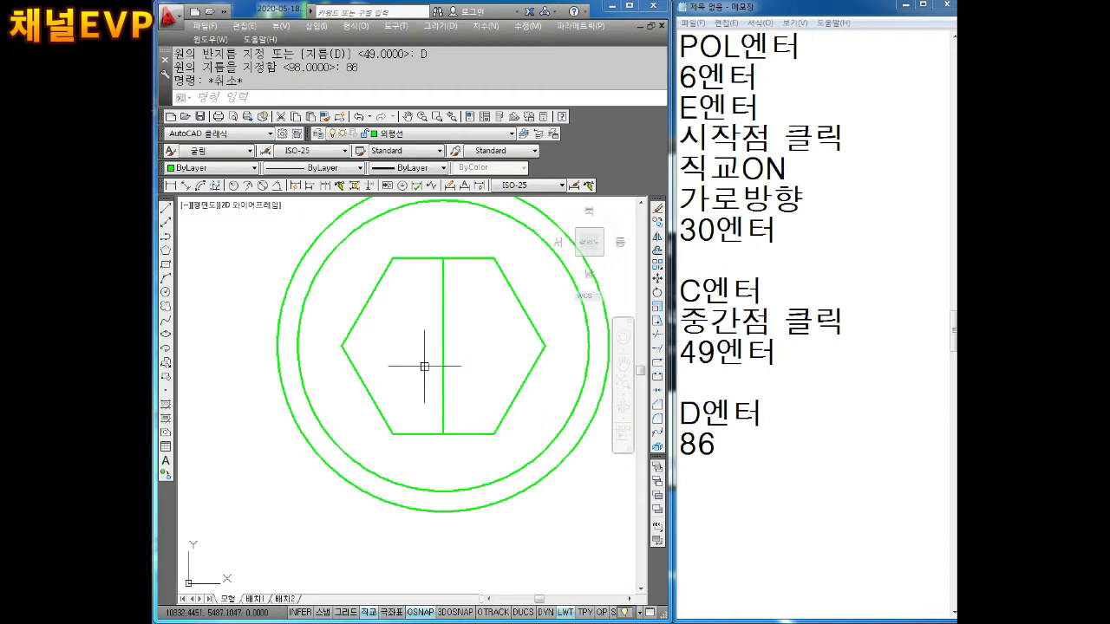
scroll(438, 351, down, 1)
scroll(447, 368, down, 1)
scroll(449, 361, down, 1)
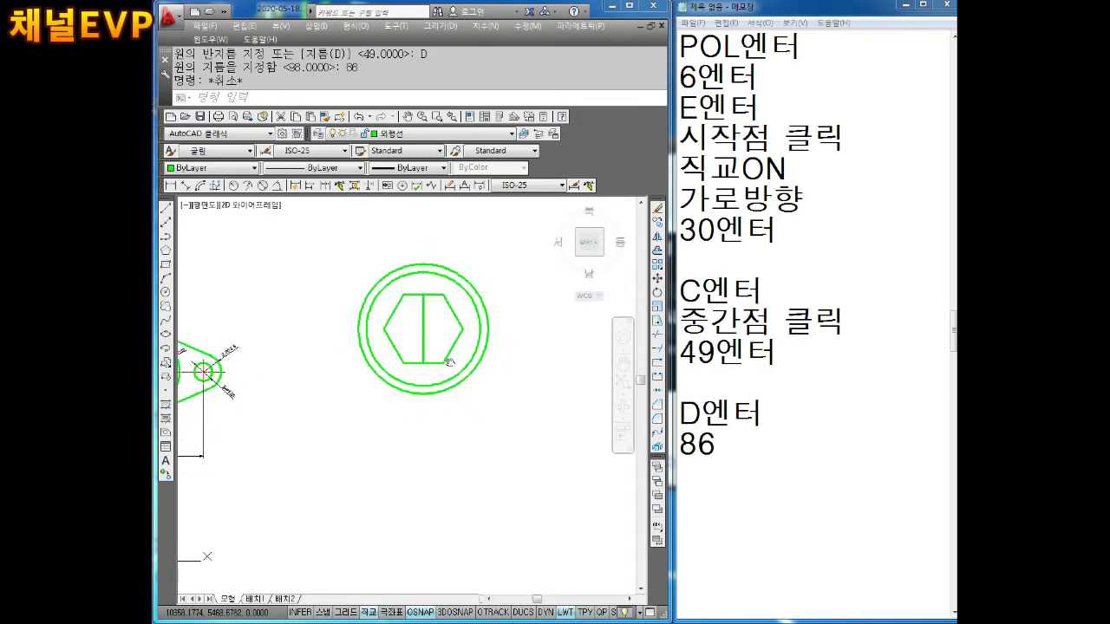
mouse_move(488, 351)
middle_down()
mouse_move(471, 347)
mouse_move(451, 379)
mouse_move(433, 359)
middle_up()
key(Escape)
key(Escape)
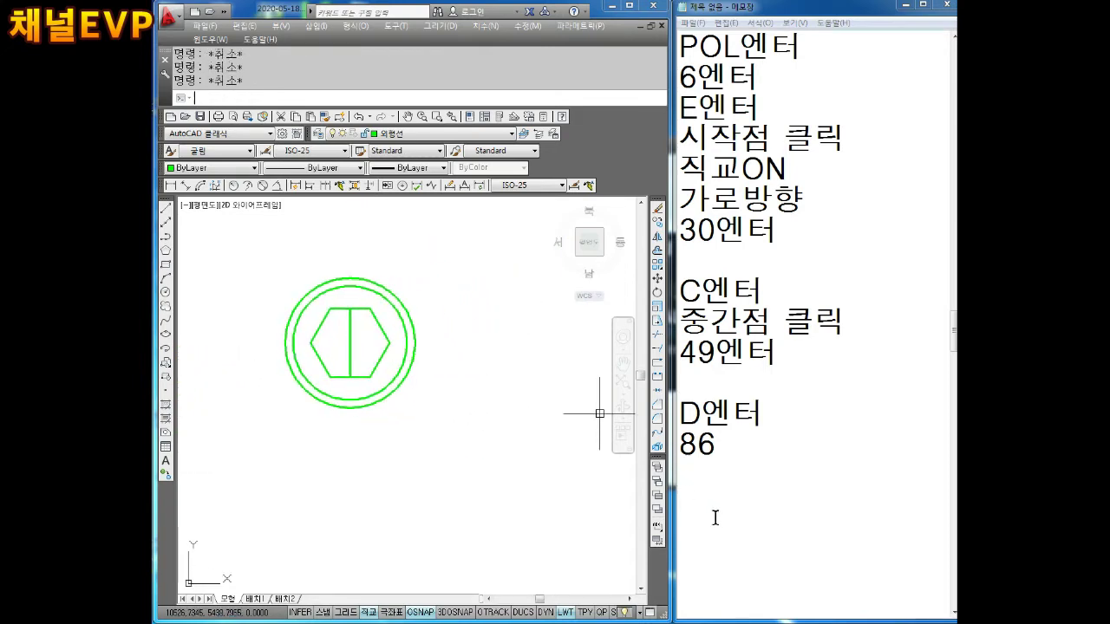
click(724, 514)
text(RE)
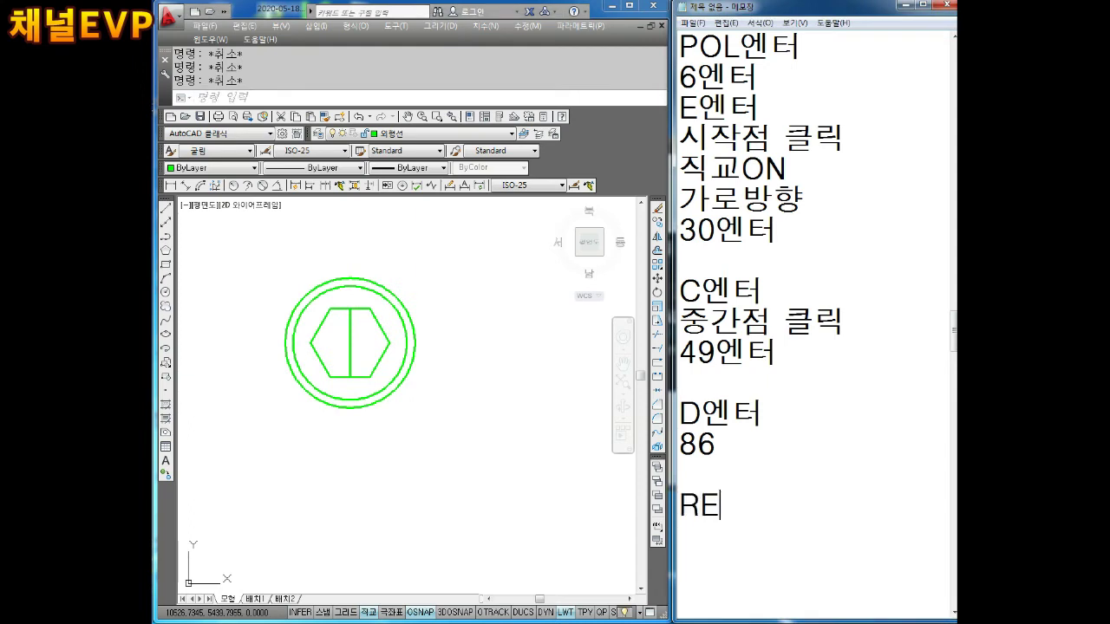
text(ㅊ)
key(BackSpace)
text(C엔터)
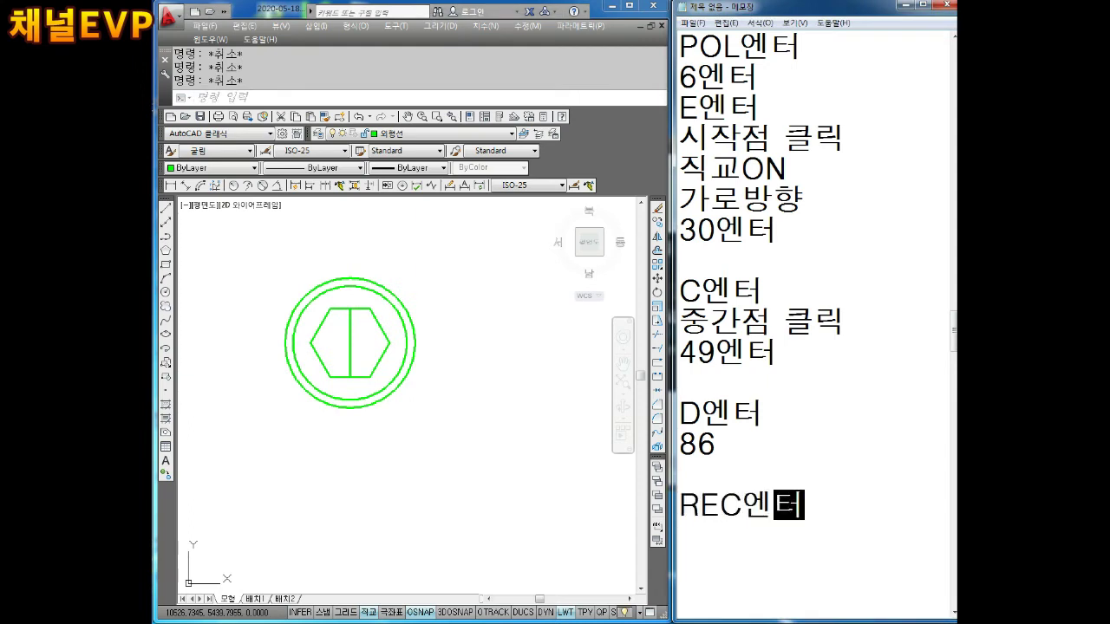
key(Return)
text(임)
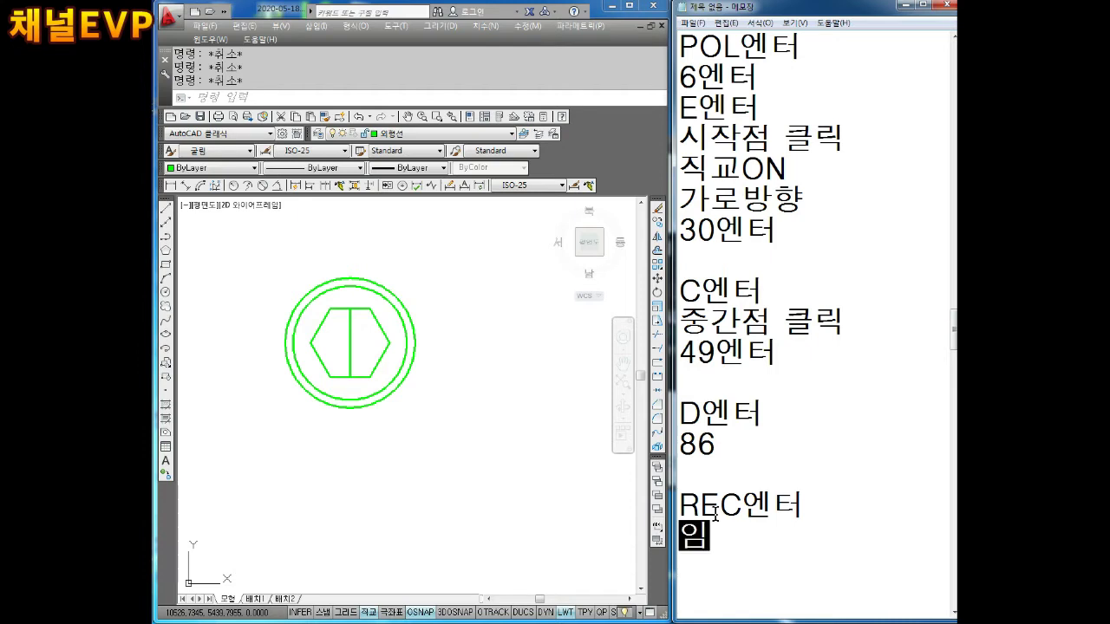
text(의점)
key(Return)
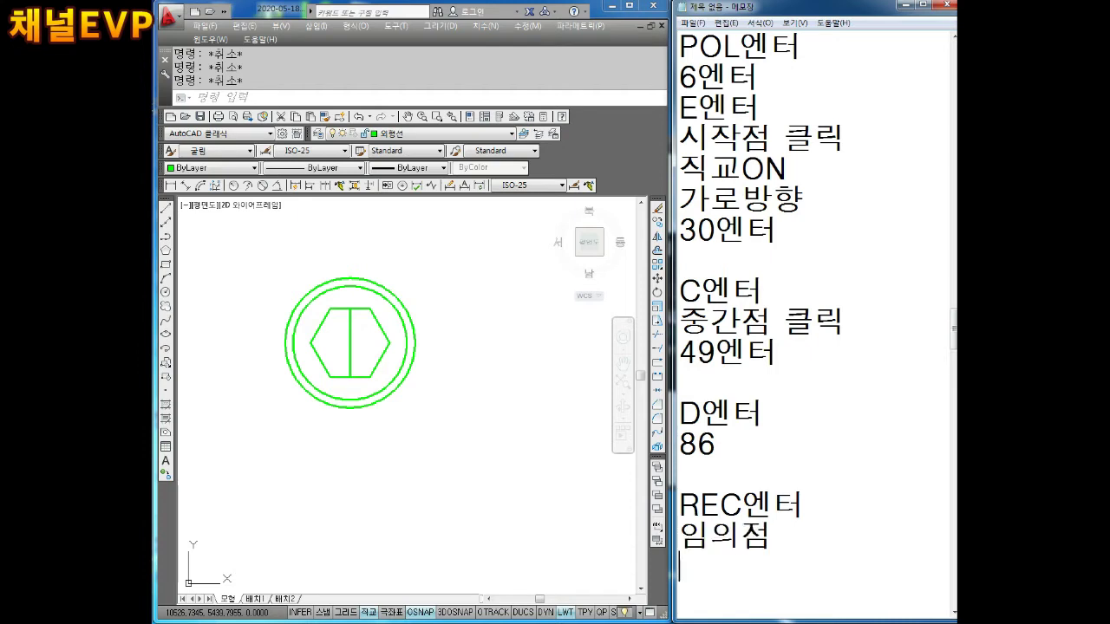
text(@192,)
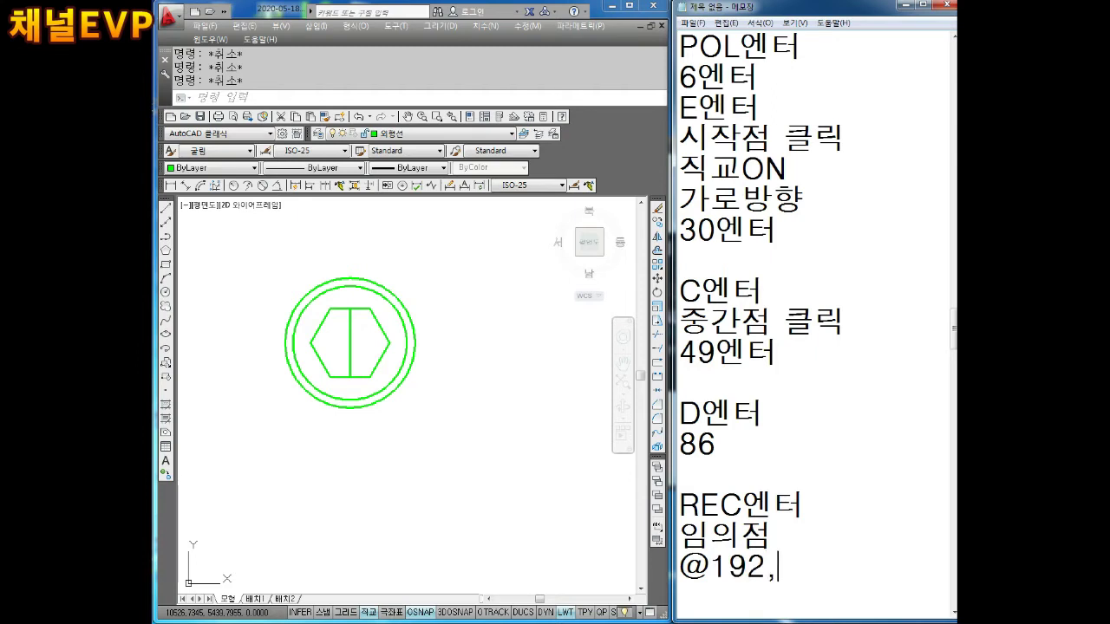
text(9)
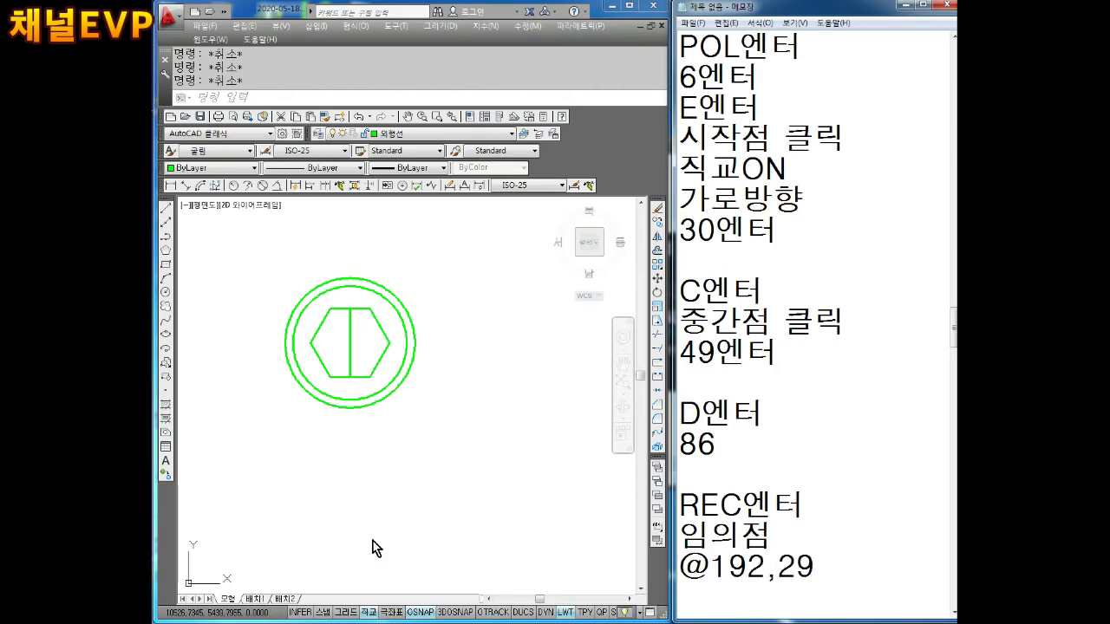
Draw a 192 × 29 rectangle from an arbitrary corner below the circles.
middle_drag(443, 502, 428, 478)
text(REC)
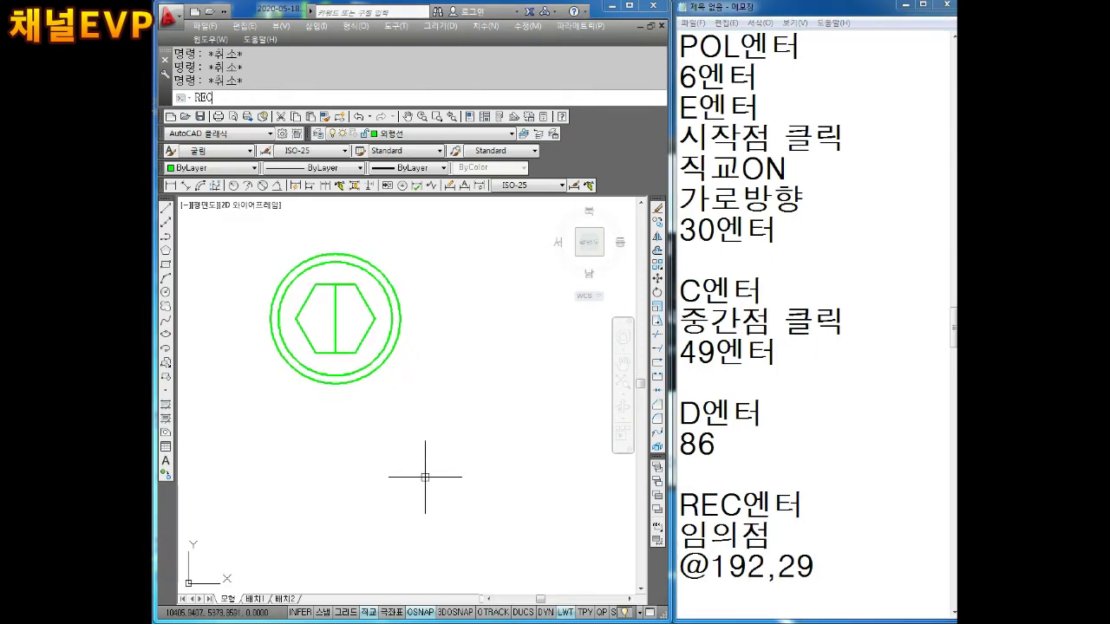
key(Return)
click(327, 533)
text(@192,29)
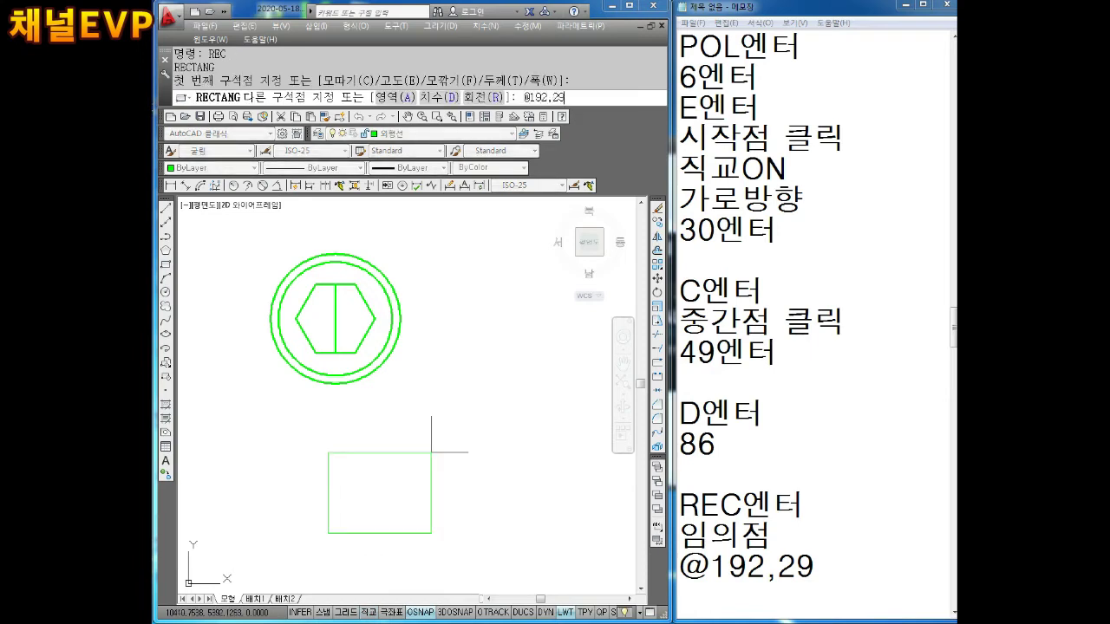
key(Return)
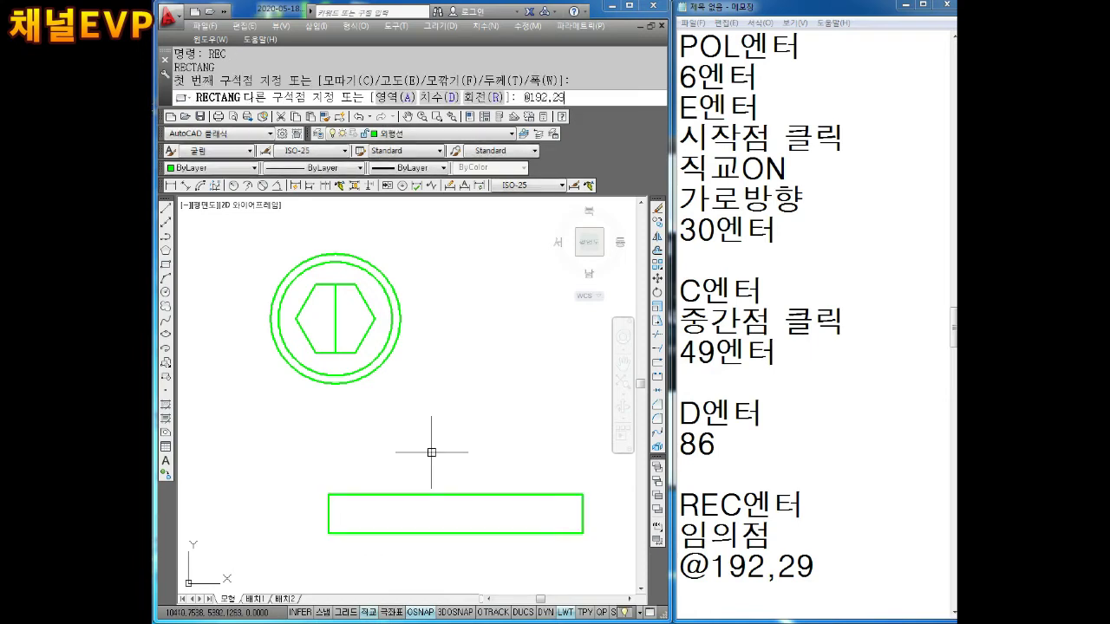
key(Escape)
Add blank lines to the notes and pan so the rectangle sits higher.
click(844, 557)
key(Return)
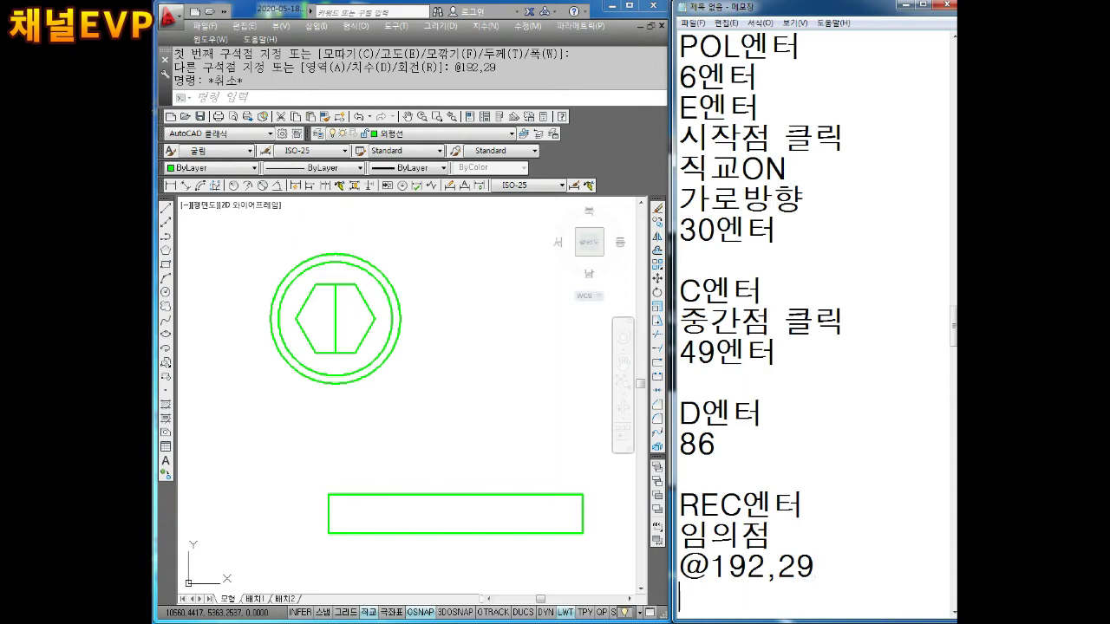
key(Return)
key(Return)
key(Return)
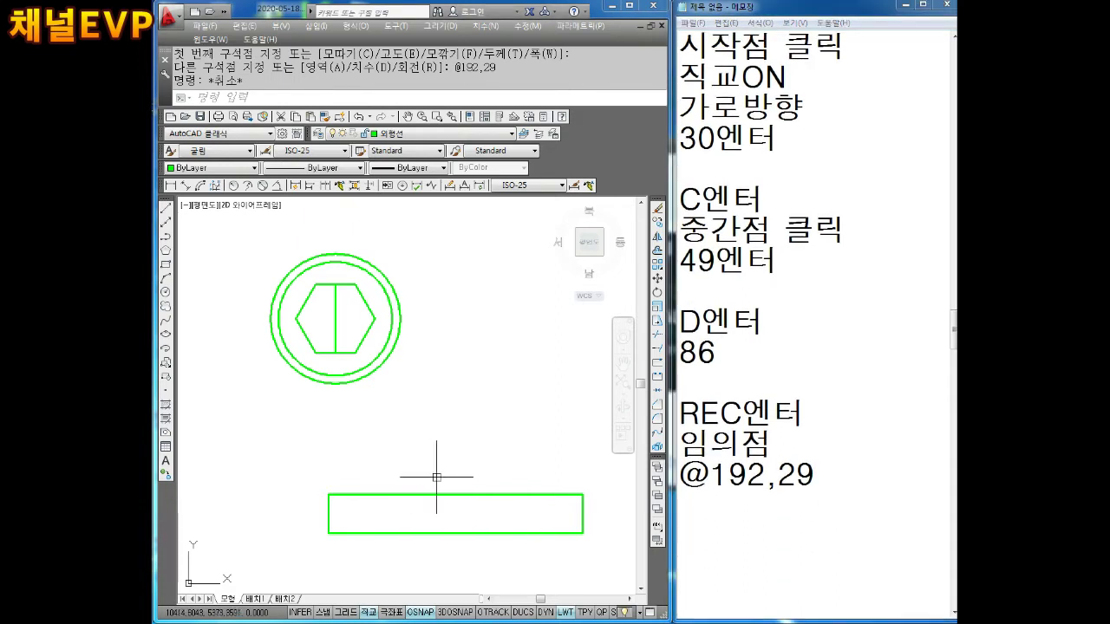
middle_drag(436, 476, 426, 445)
key(Escape)
key(Escape)
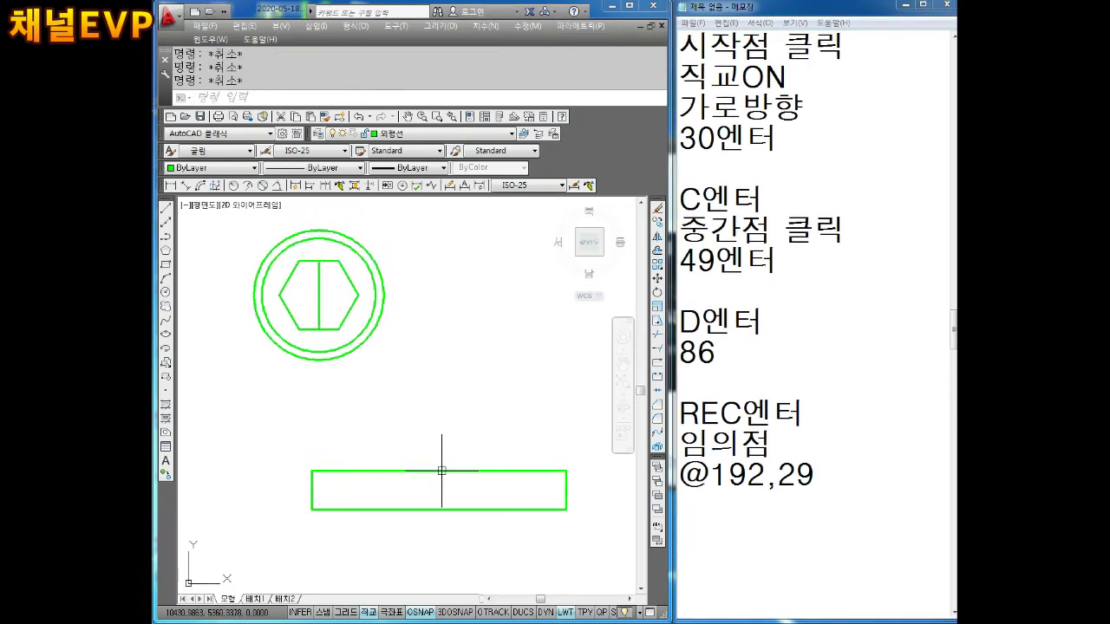
middle_drag(438, 491, 446, 434)
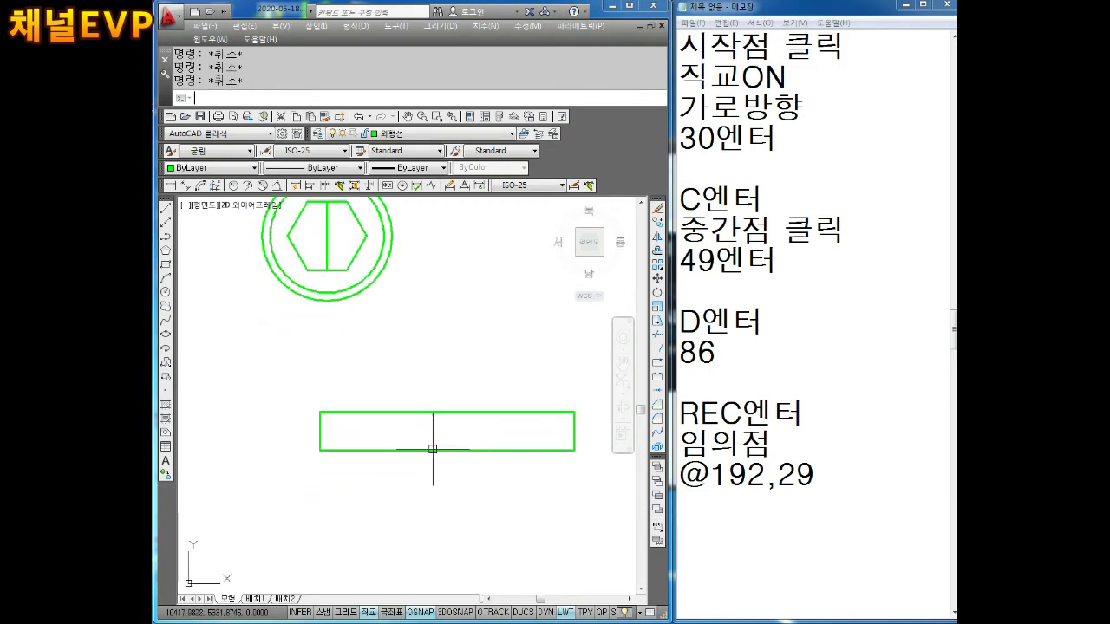
text(L)
key(Return)
scroll(351, 447, up, 3)
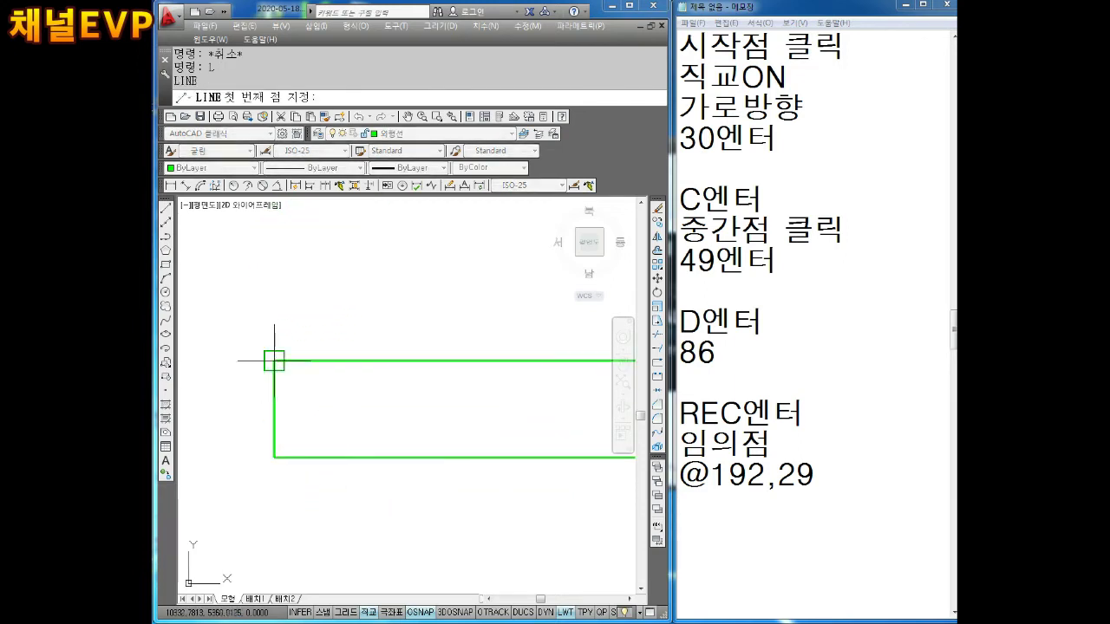
Draw a helper diagonal from the rectangle's top-left corner to its bottom-right corner.
click(274, 359)
scroll(354, 442, down, 3)
click(528, 450)
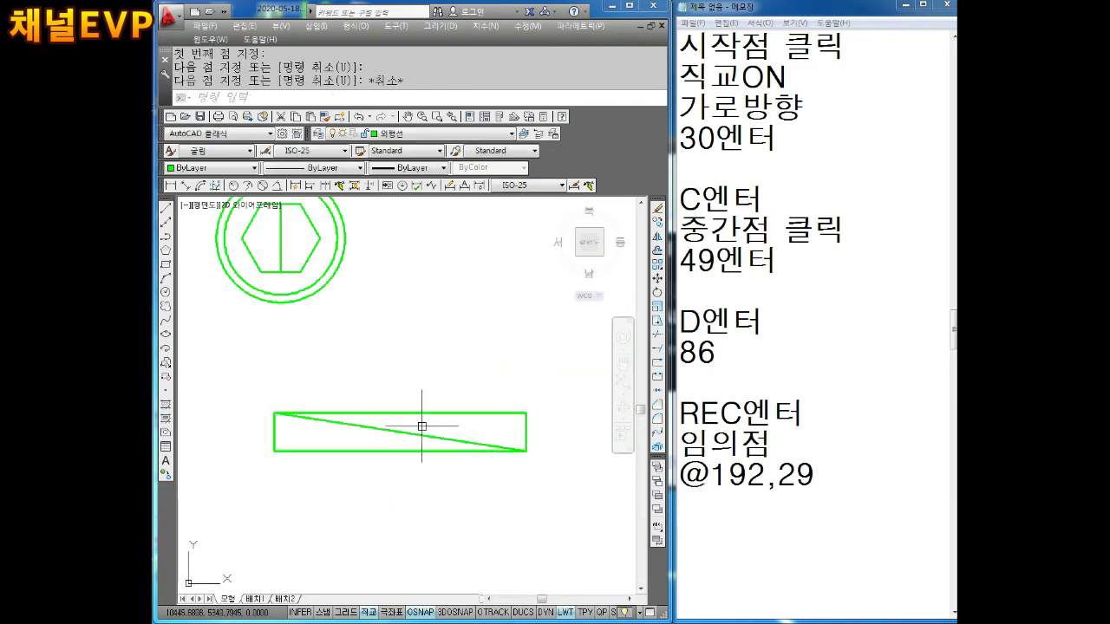
key(Escape)
key(Escape)
key(Escape)
Move the rectangle from the diagonal's midpoint onto the circle centre.
key(Return)
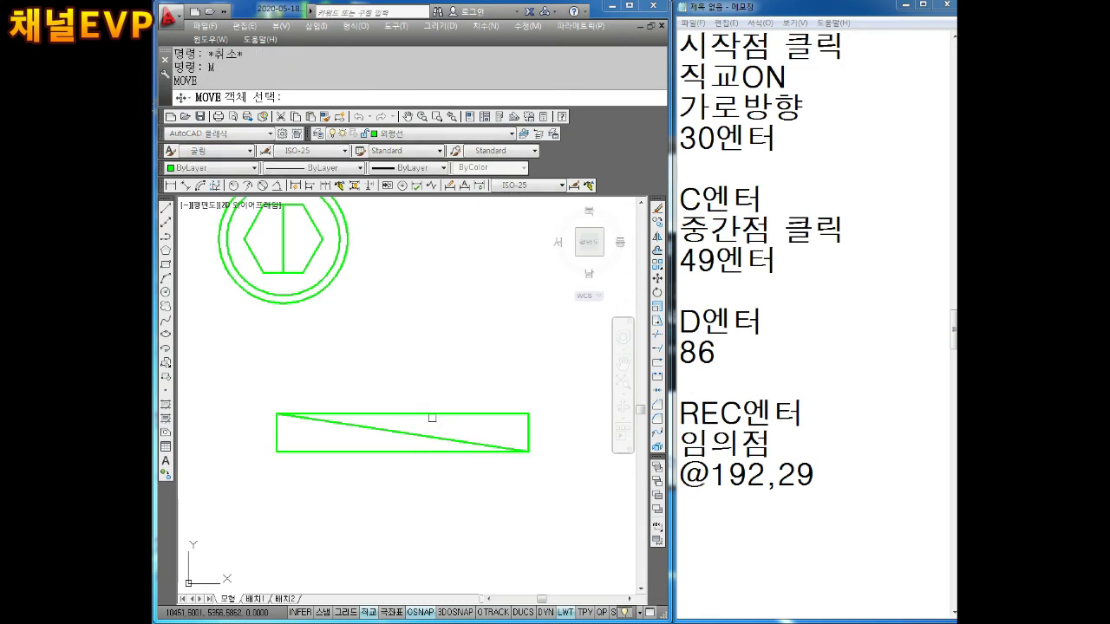
click(438, 414)
click(396, 436)
key(Return)
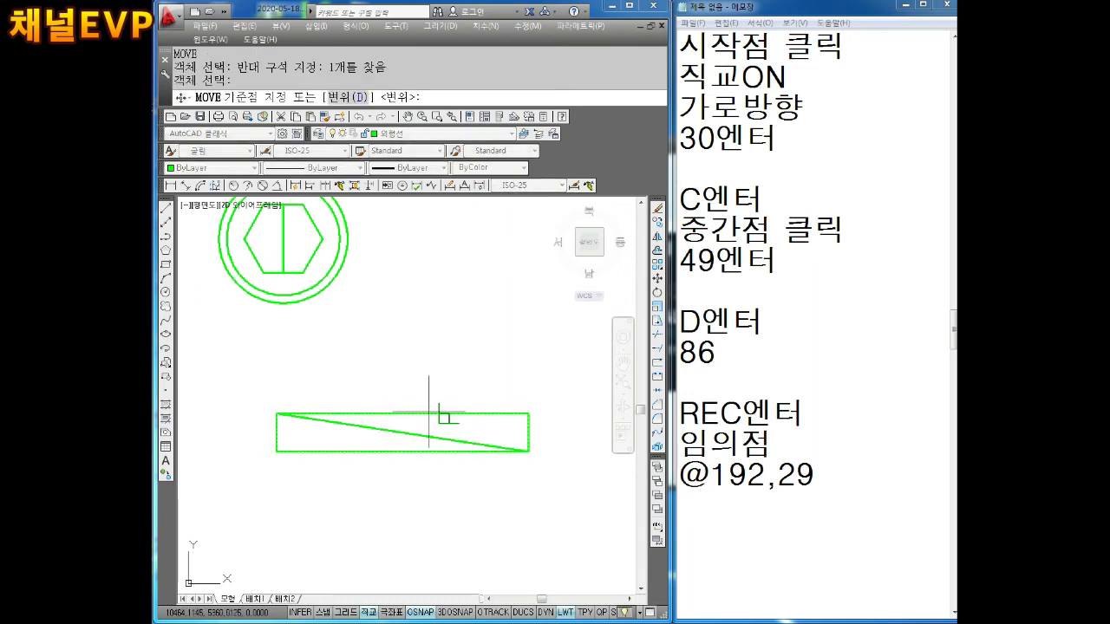
scroll(396, 434, up, 2)
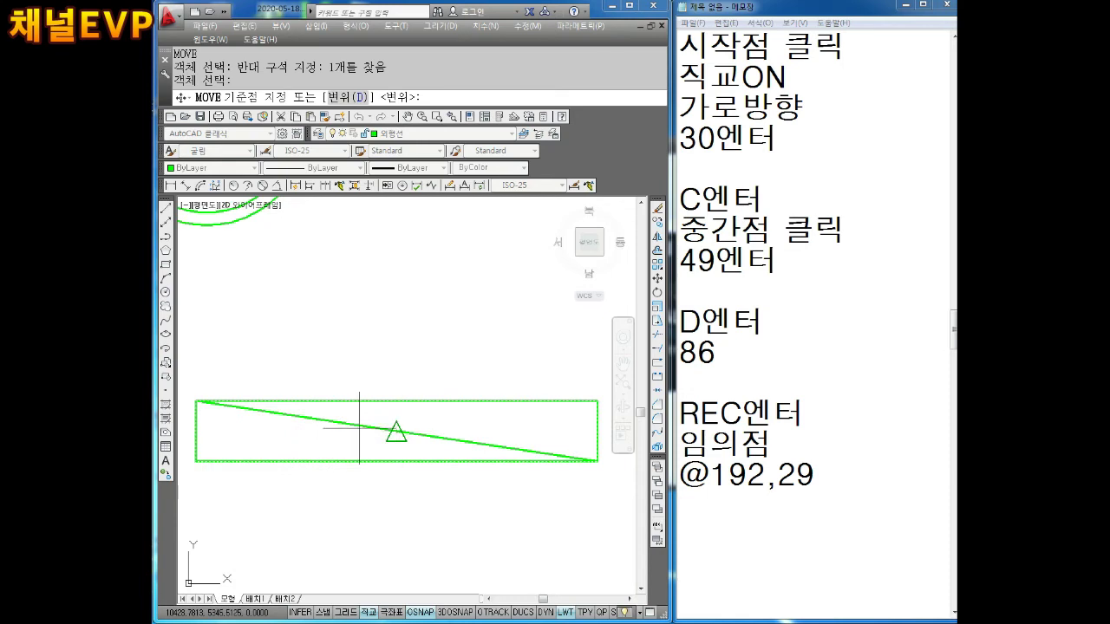
click(397, 431)
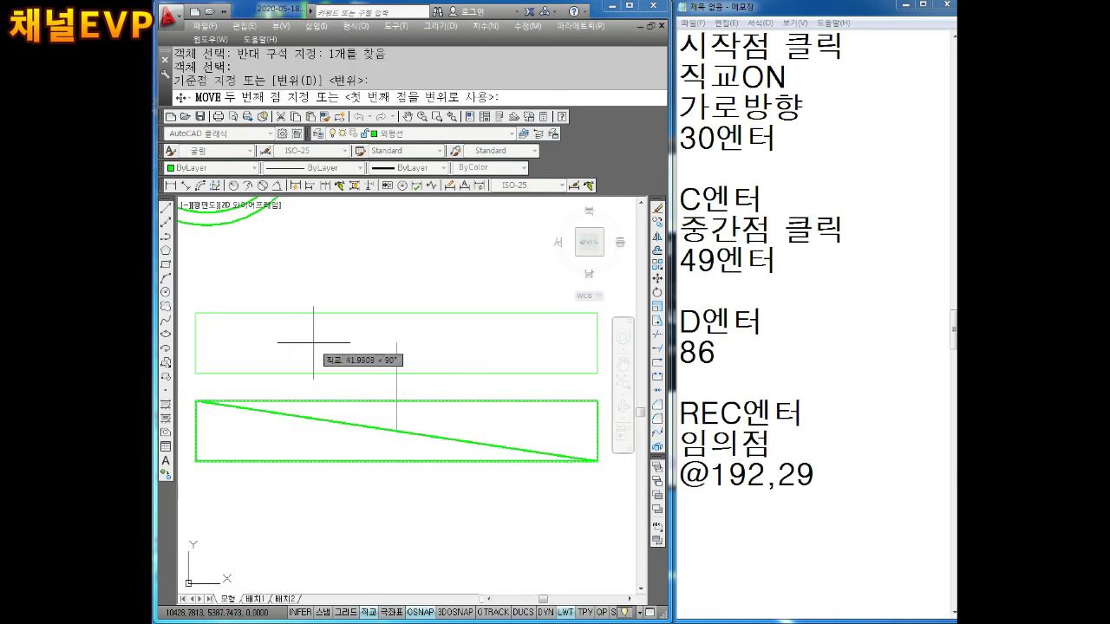
scroll(355, 446, down, 3)
mouse_move(317, 341)
middle_down()
mouse_move(323, 405)
mouse_move(404, 446)
middle_up()
scroll(323, 404, up, 3)
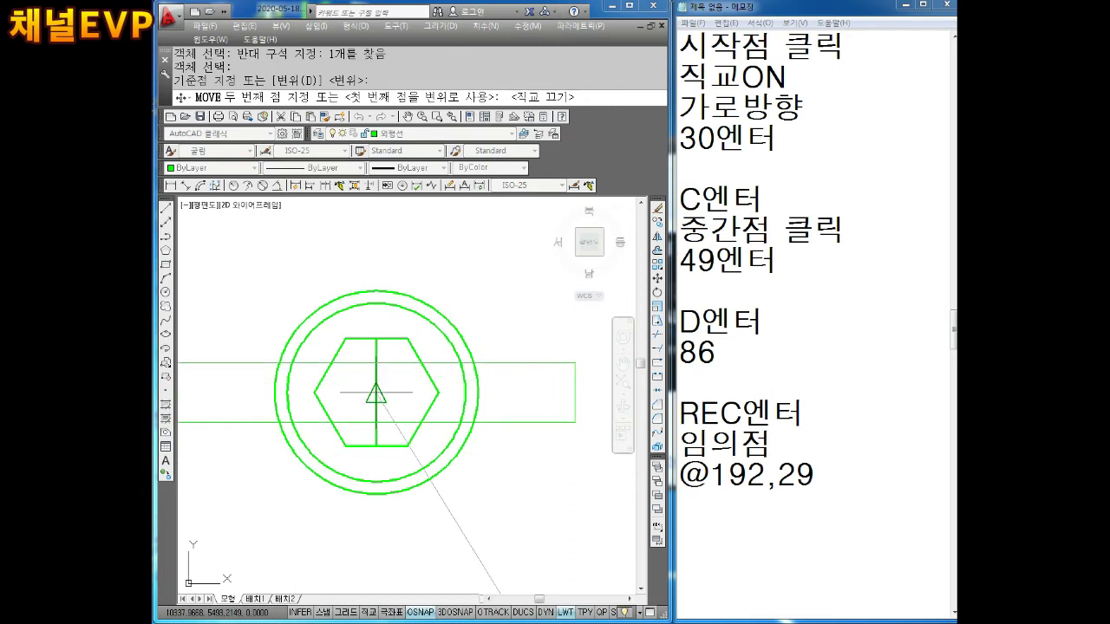
click(375, 393)
key(Escape)
Delete the leftover diagonal helper line.
scroll(381, 399, down, 3)
middle_drag(433, 479, 457, 458)
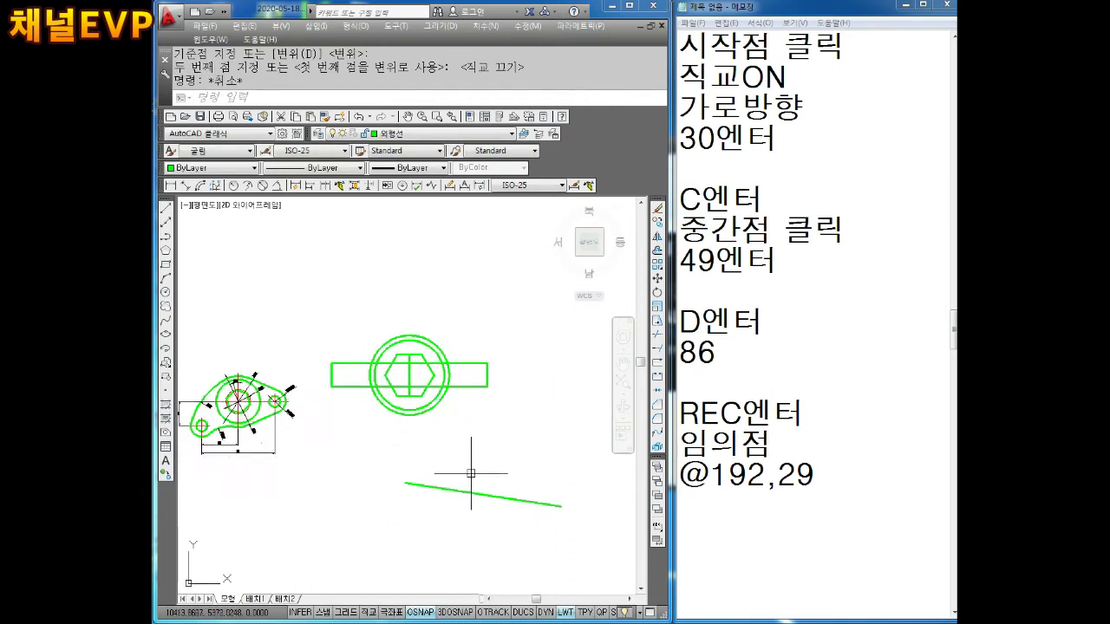
scroll(433, 377, up, 2)
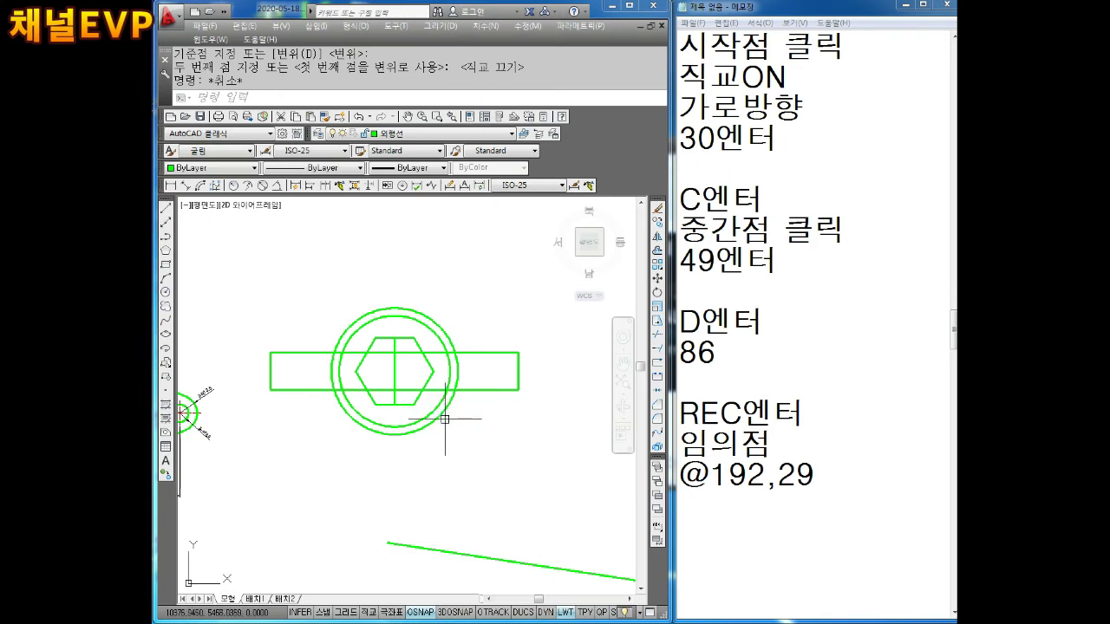
middle_drag(458, 451, 434, 433)
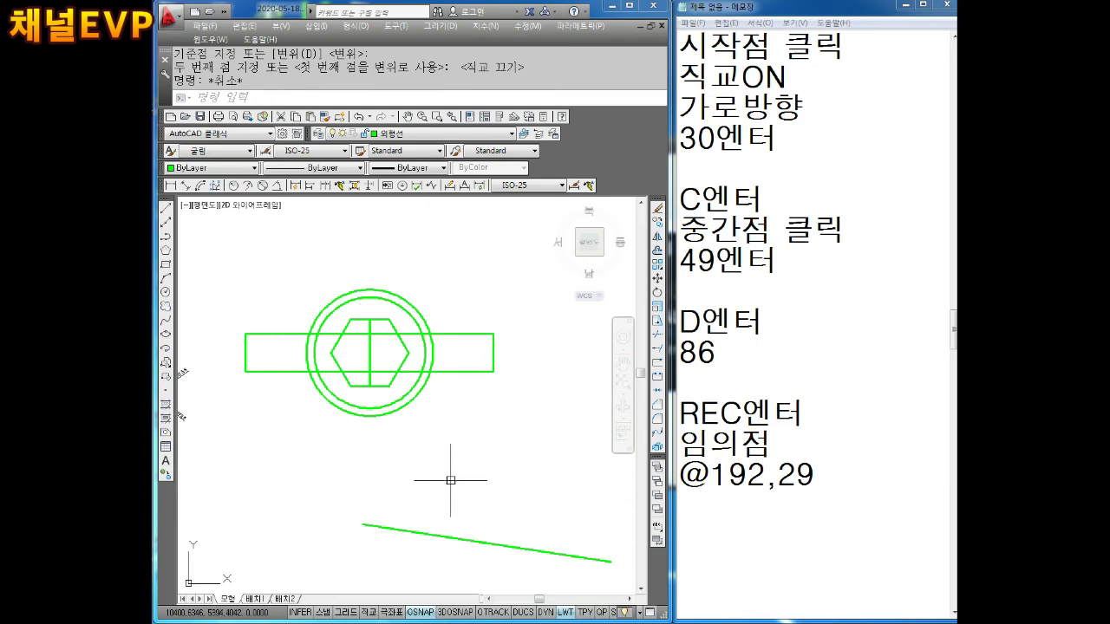
key(Escape)
key(Escape)
middle_drag(448, 471, 452, 481)
click(458, 551)
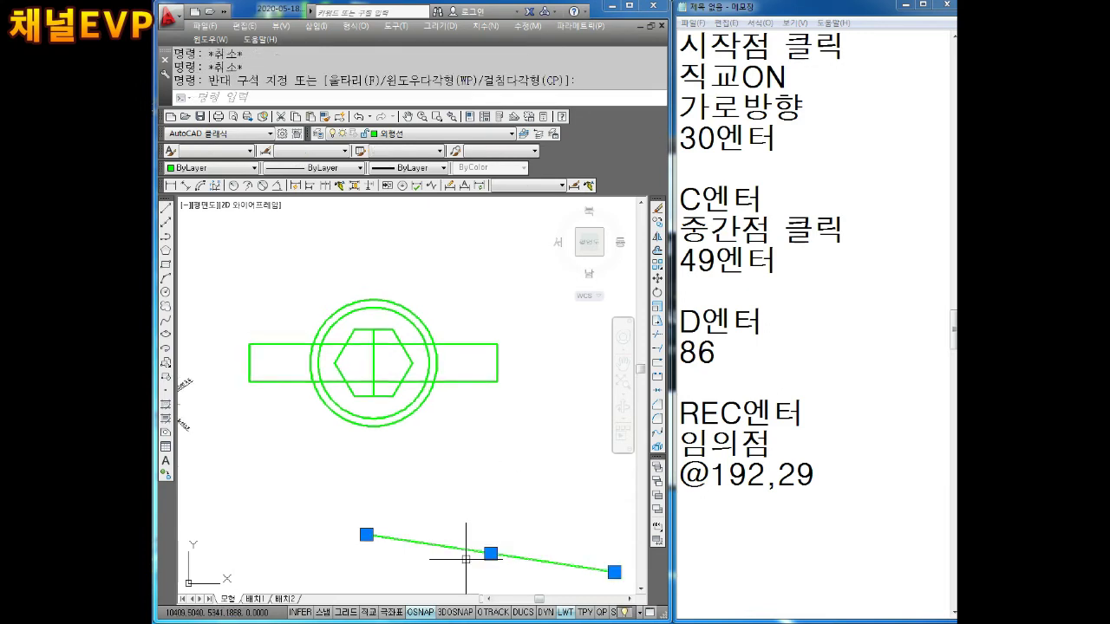
key(Delete)
key(Escape)
key(Escape)
text(TR)
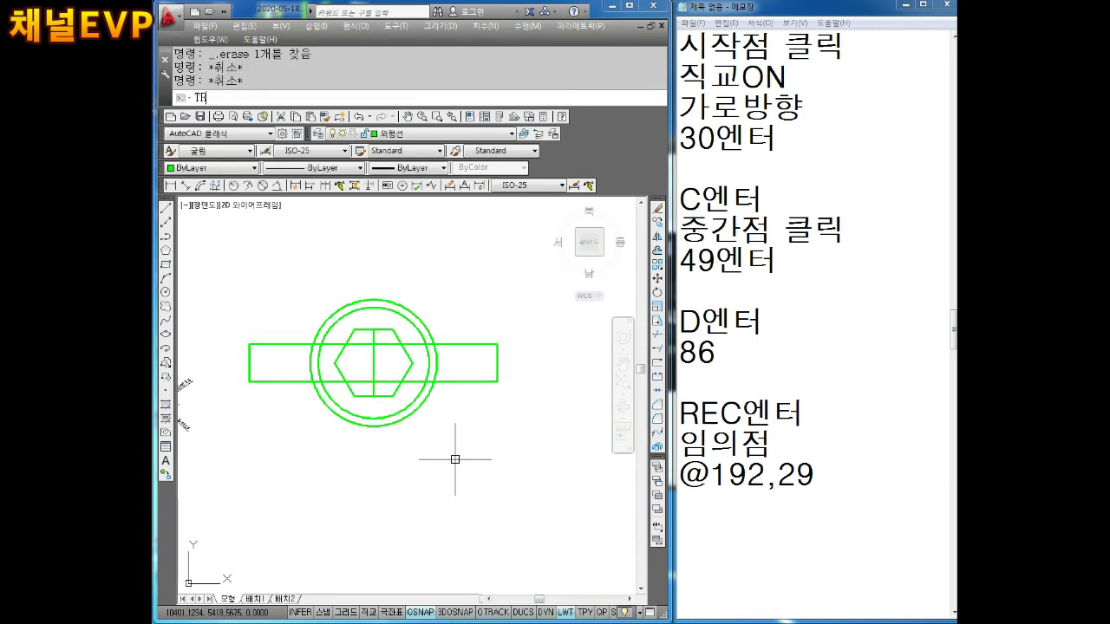
Trim the rectangle's arm lines inside the rings and the outer circle's arc at the arms.
key(Return)
key(Return)
scroll(455, 391, up, 3)
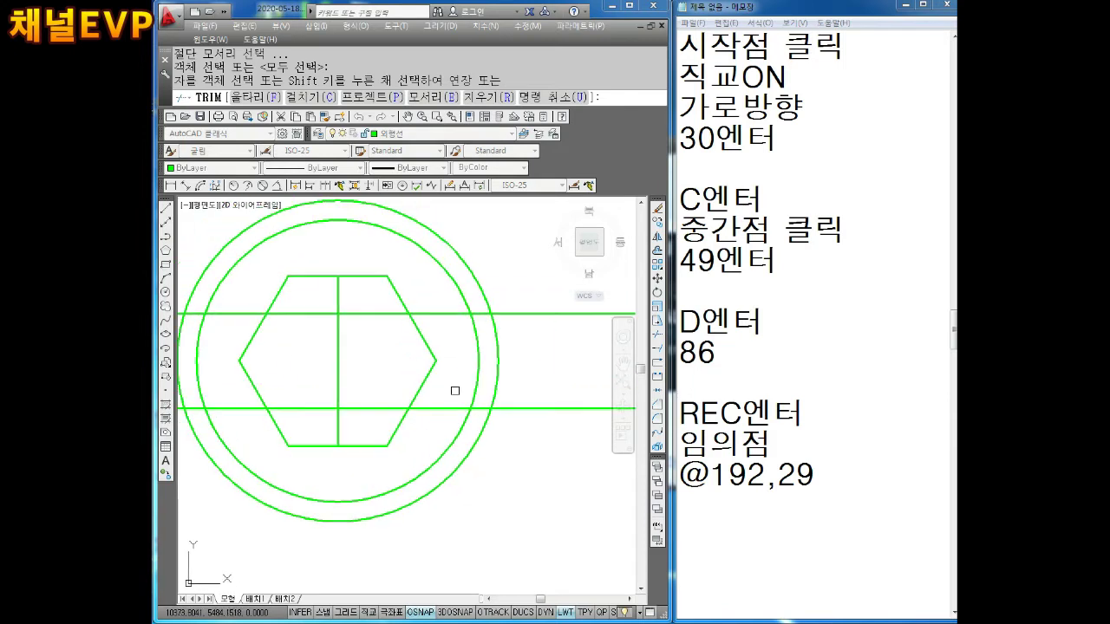
click(531, 335)
click(492, 400)
scroll(494, 387, down, 4)
scroll(364, 373, up, 2)
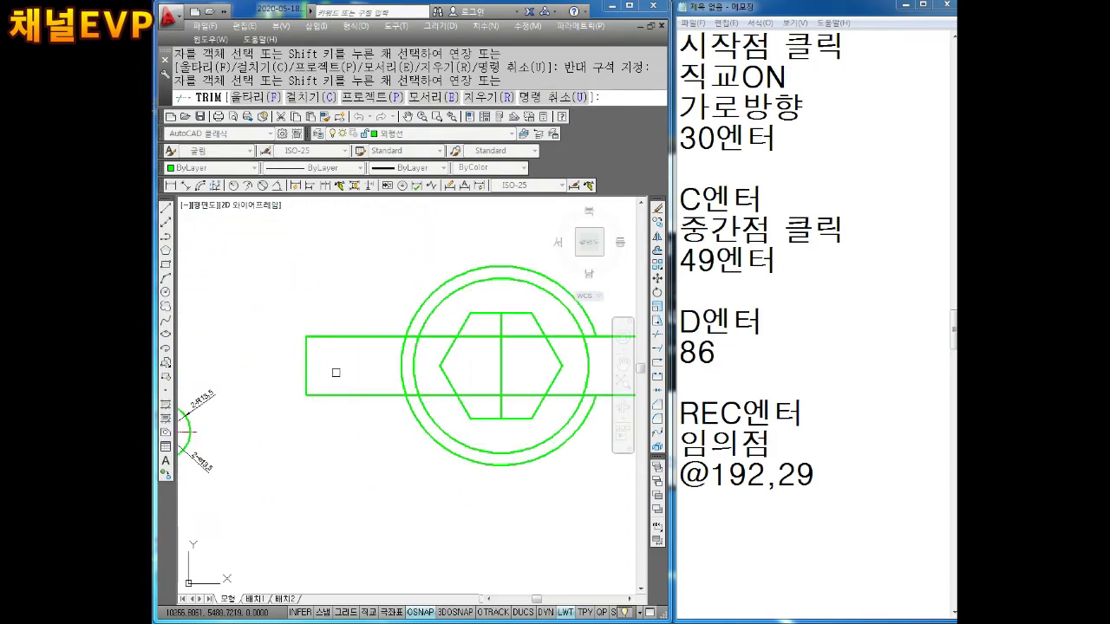
click(398, 371)
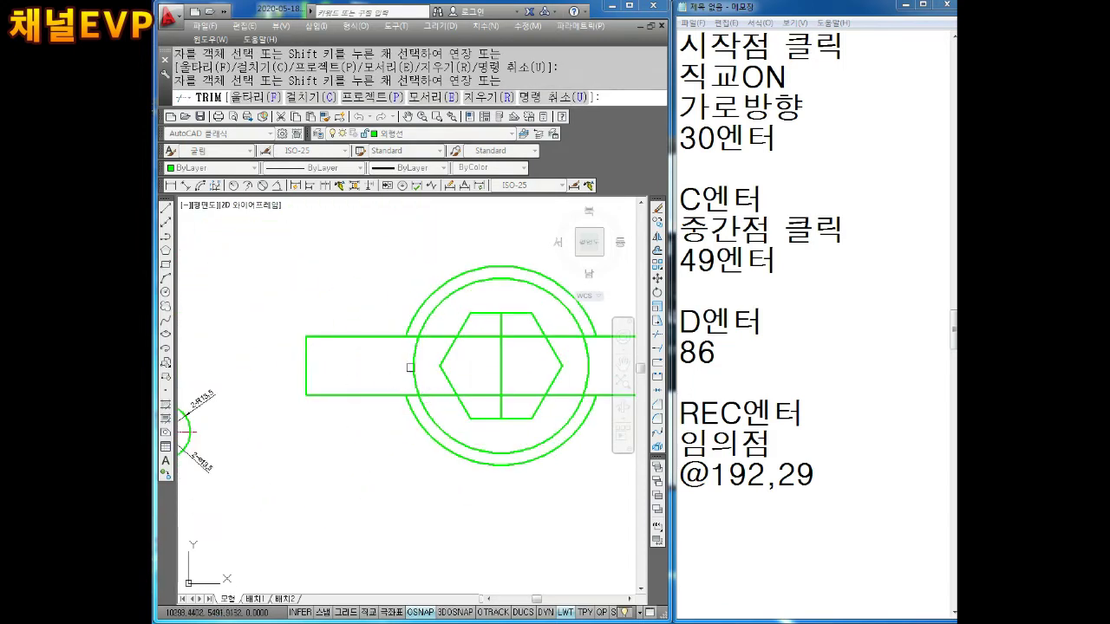
scroll(411, 357, up, 2)
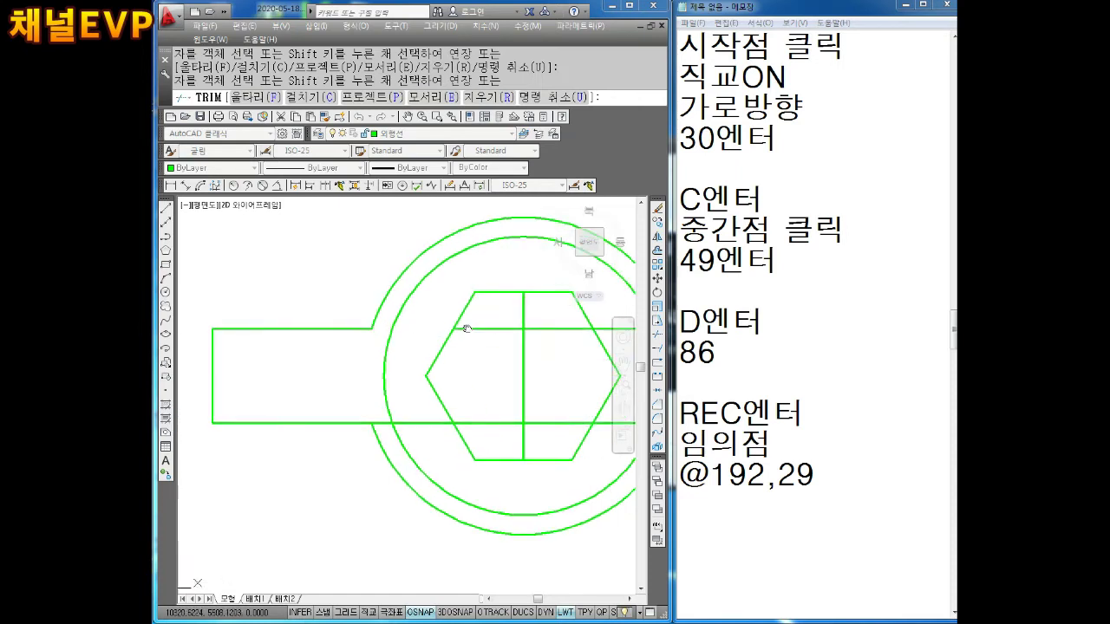
middle_drag(449, 327, 455, 326)
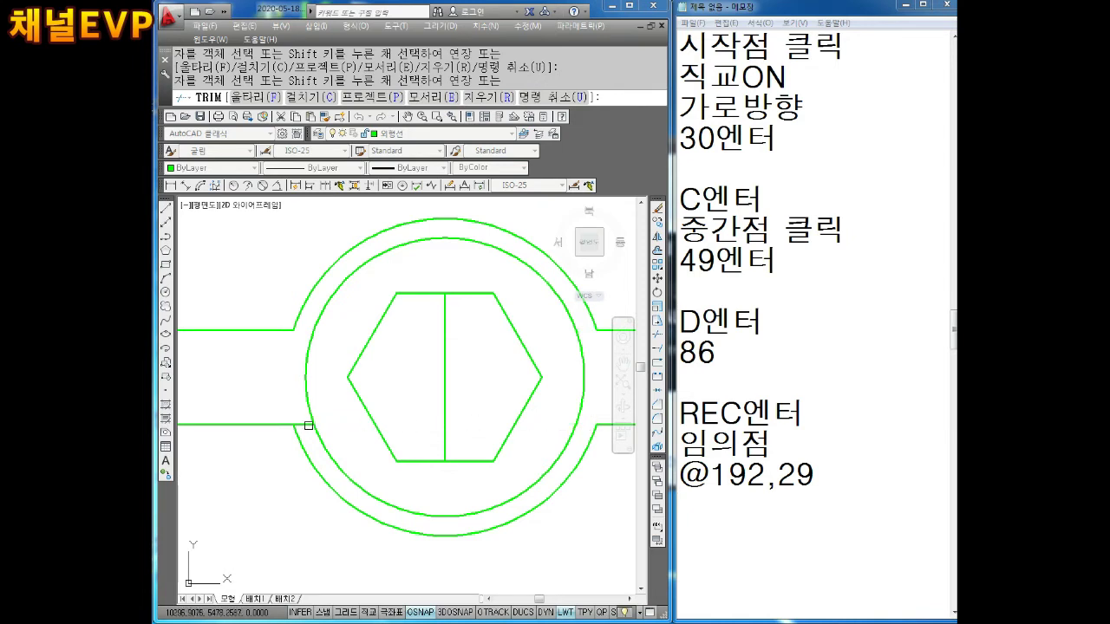
scroll(383, 364, down, 2)
key(Escape)
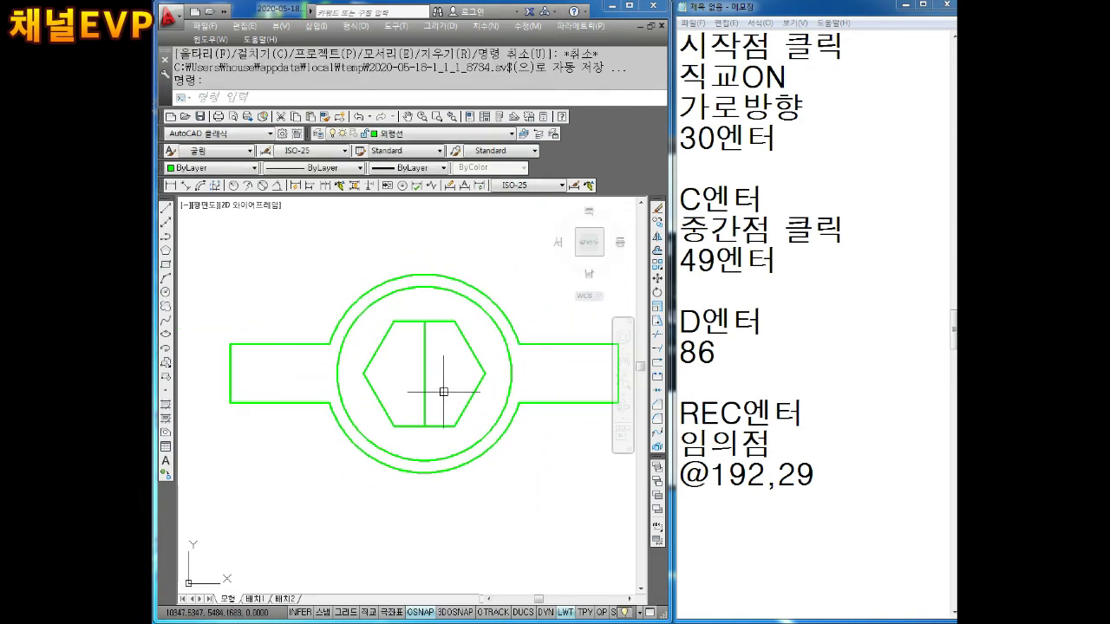
Add the F엔터, R엔터 and 7엔터 fillet lines to the Notepad notes.
middle_drag(468, 393, 436, 394)
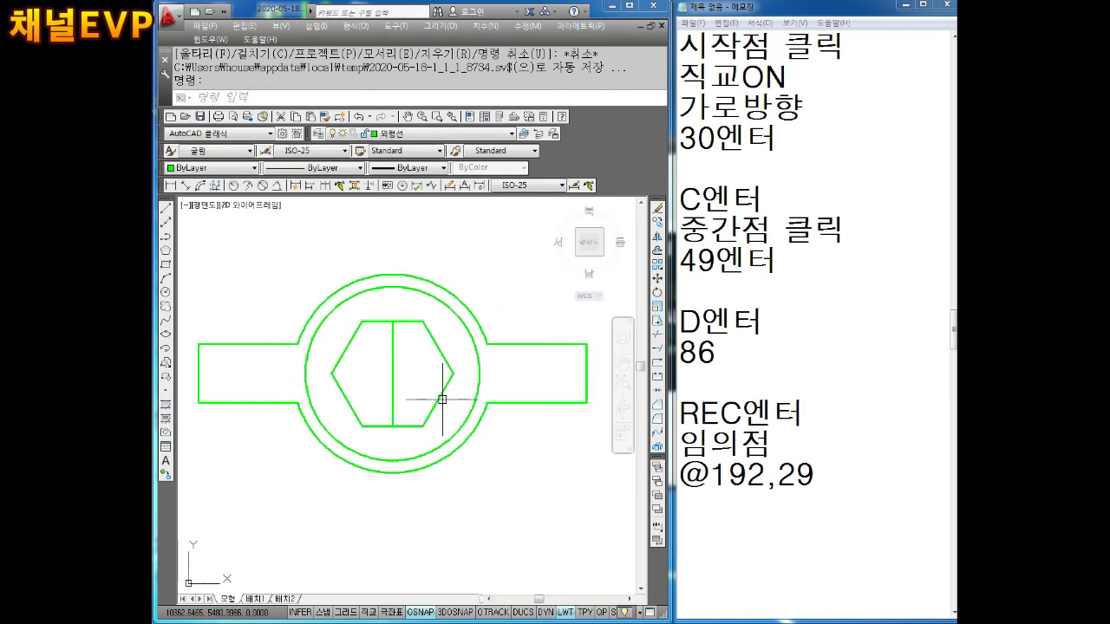
click(788, 518)
text(d)
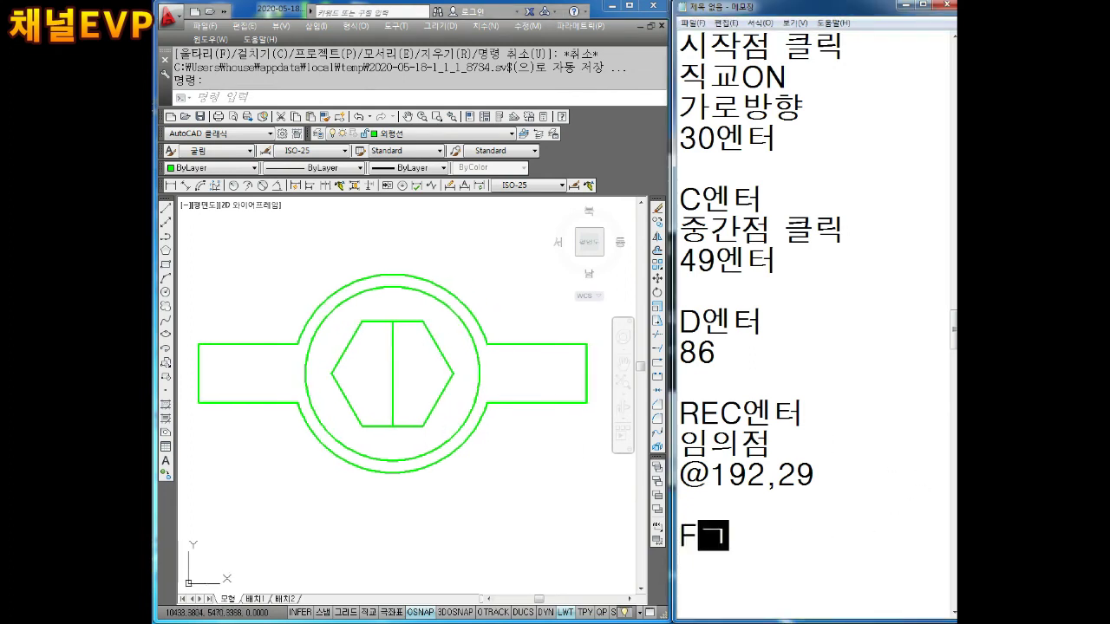
key(BackSpace)
text(DPS)
key(BackSpace)
text(엔)
text(터)
key(Return)
key(BackSpace)
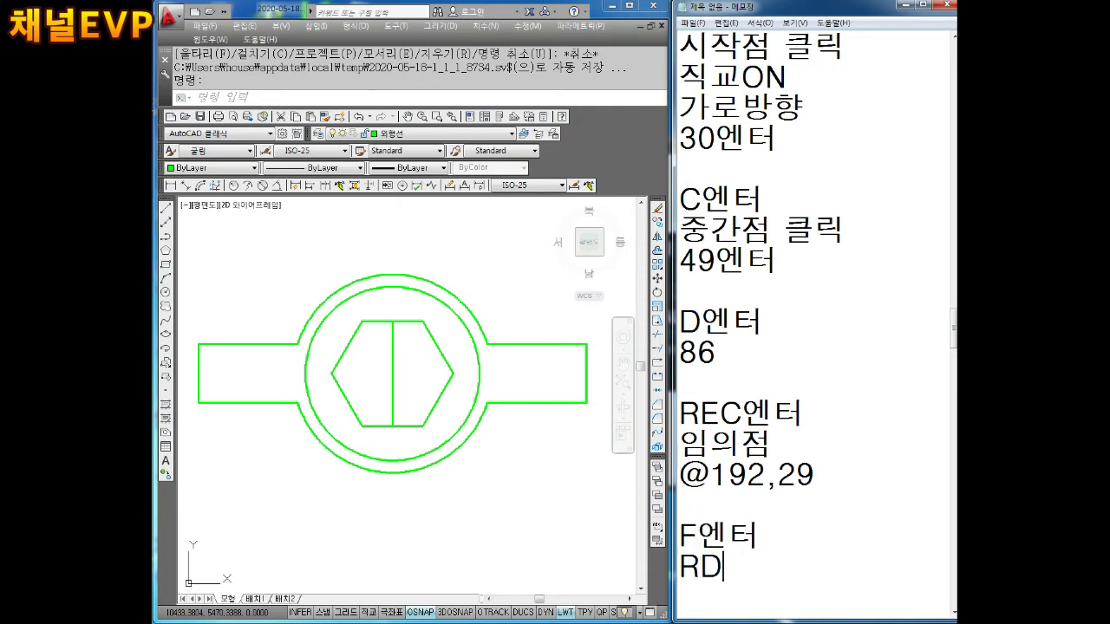
key(BackSpace)
text(엔터)
key(Return)
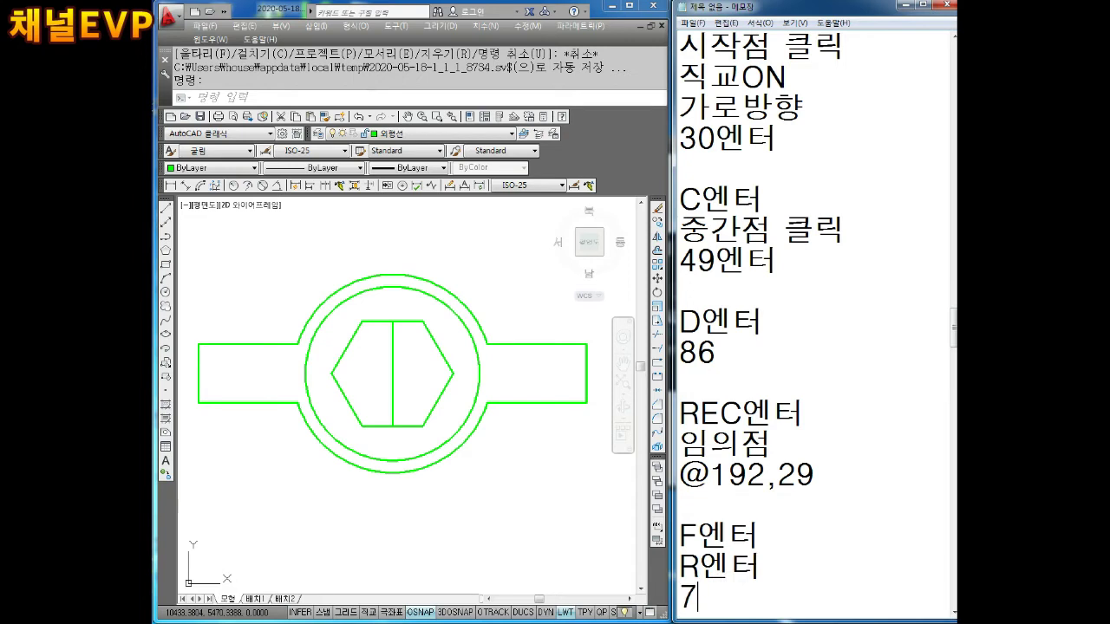
text(엔터)
Add a dashed divider and an 18엔터 line to the notes.
key(Return)
key(Return)
text(18)
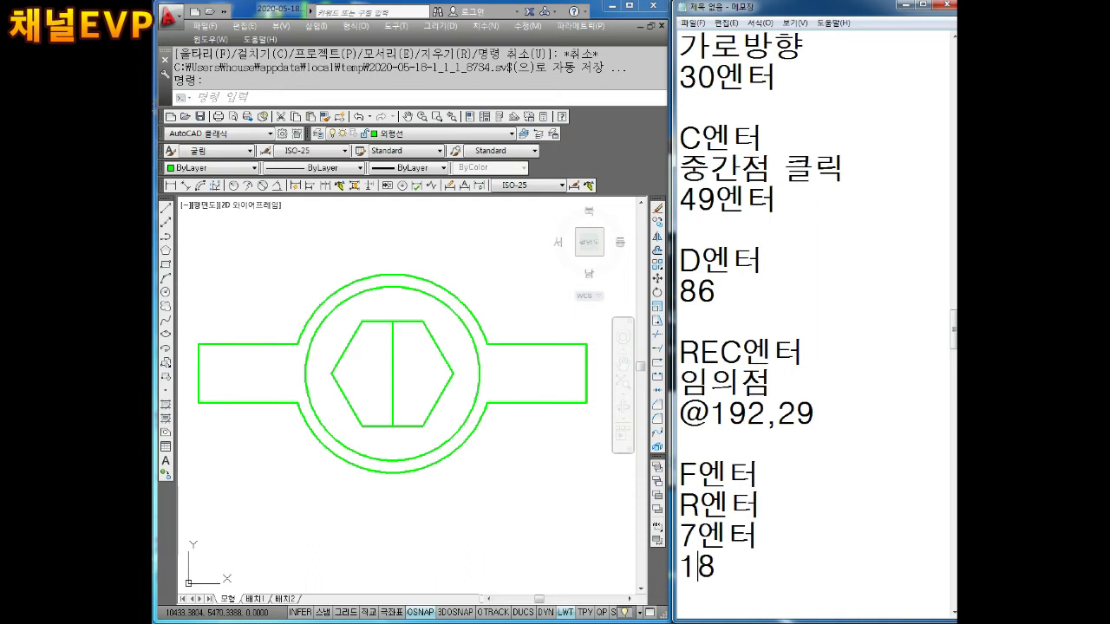
key(Return)
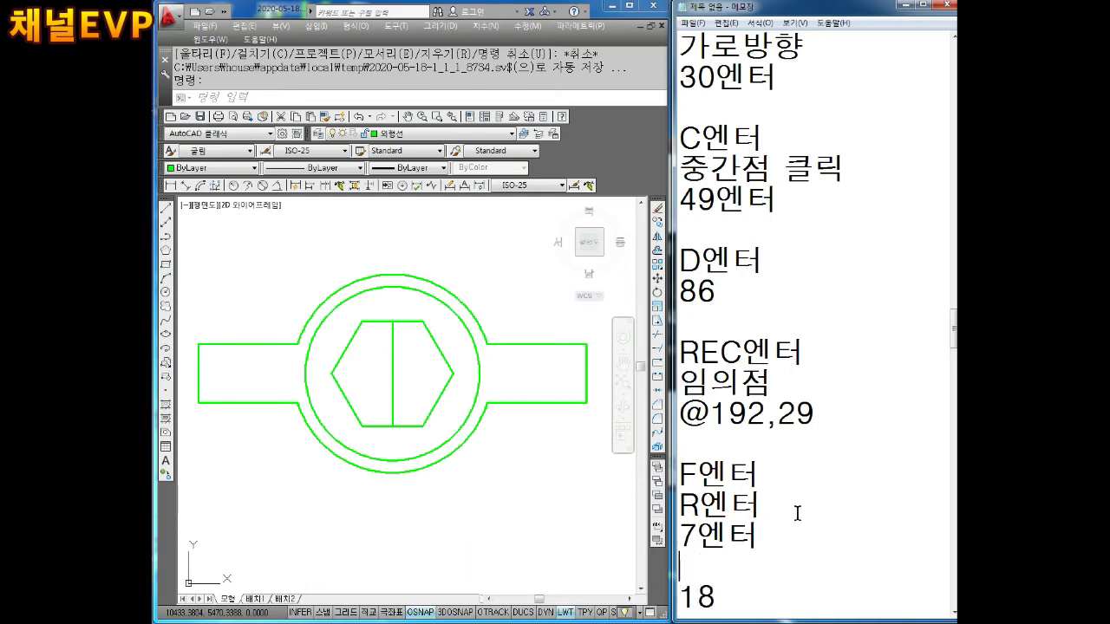
text(------------- 18엔)
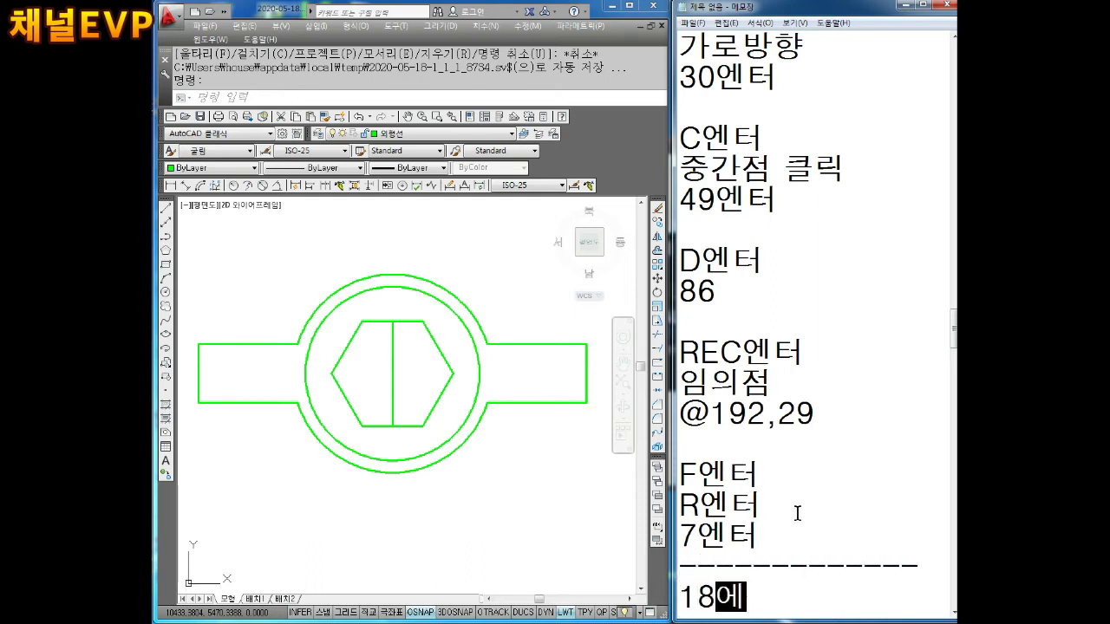
text(터)
key(Return)
key(Return)
key(Return)
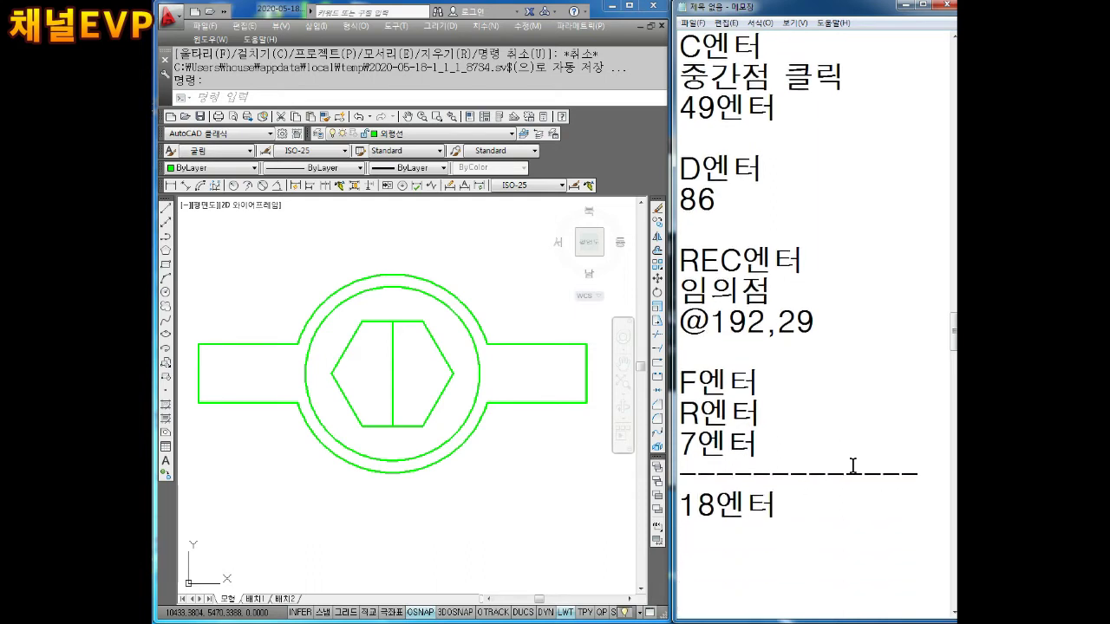
click(304, 296)
key(Escape)
key(Escape)
Fillet the left arm's top and bottom outer corners at radius 7.
text(F)
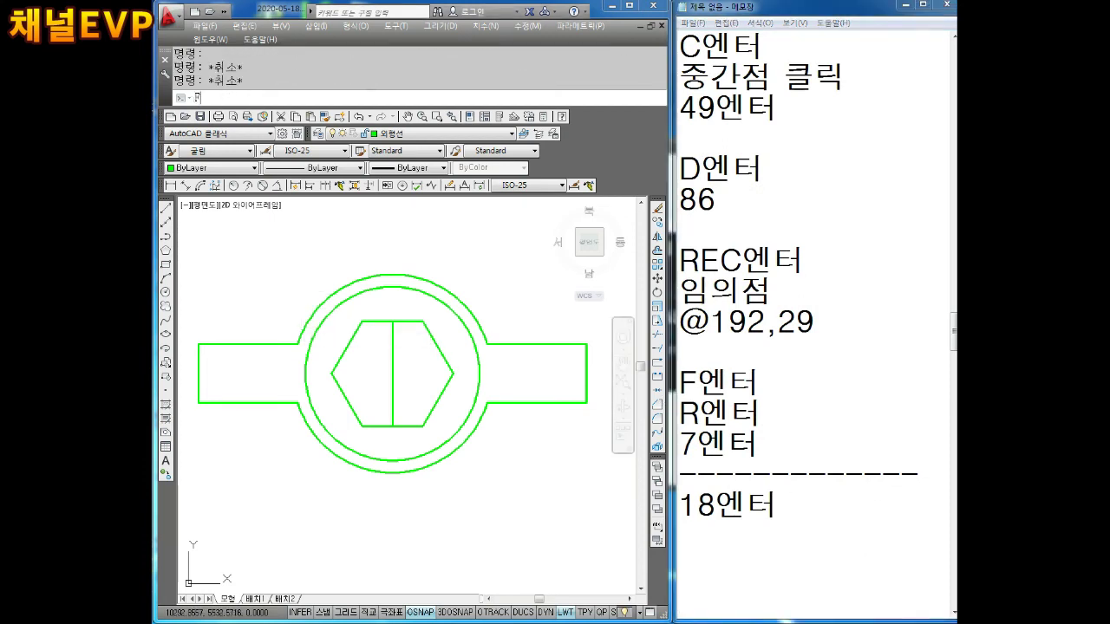
key(Return)
text(R)
key(Return)
text(7)
key(Return)
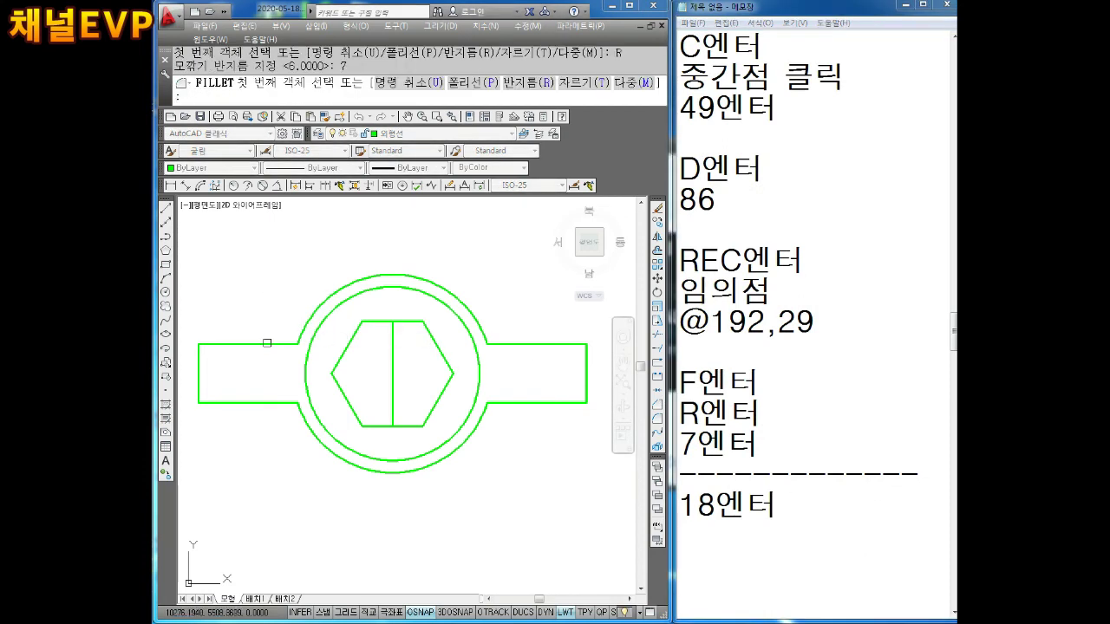
click(230, 345)
click(200, 362)
key(Return)
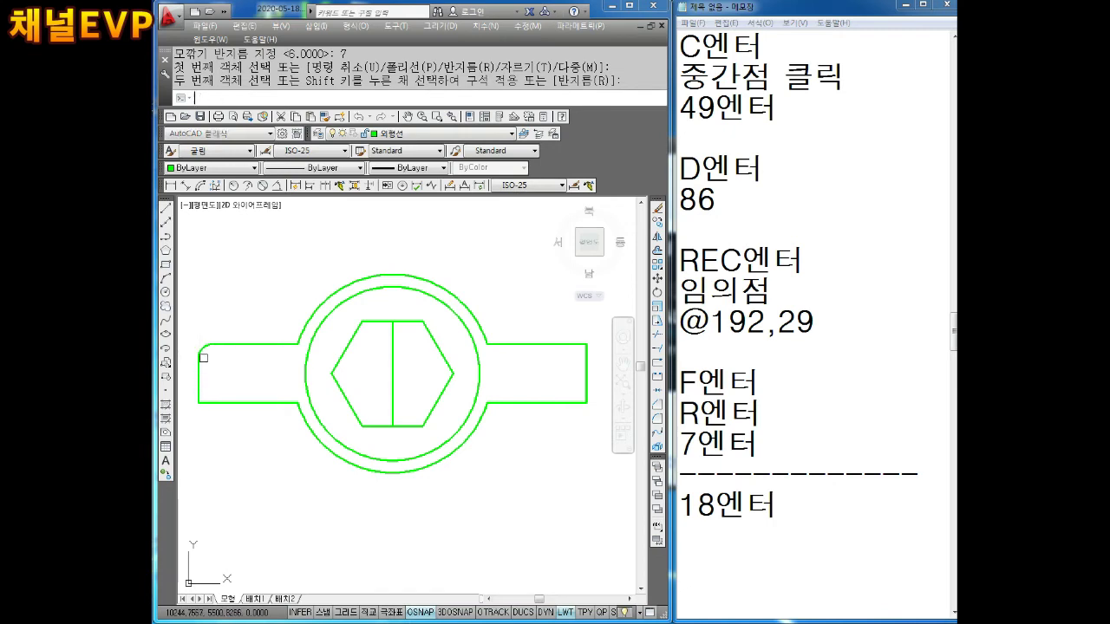
click(227, 402)
click(200, 386)
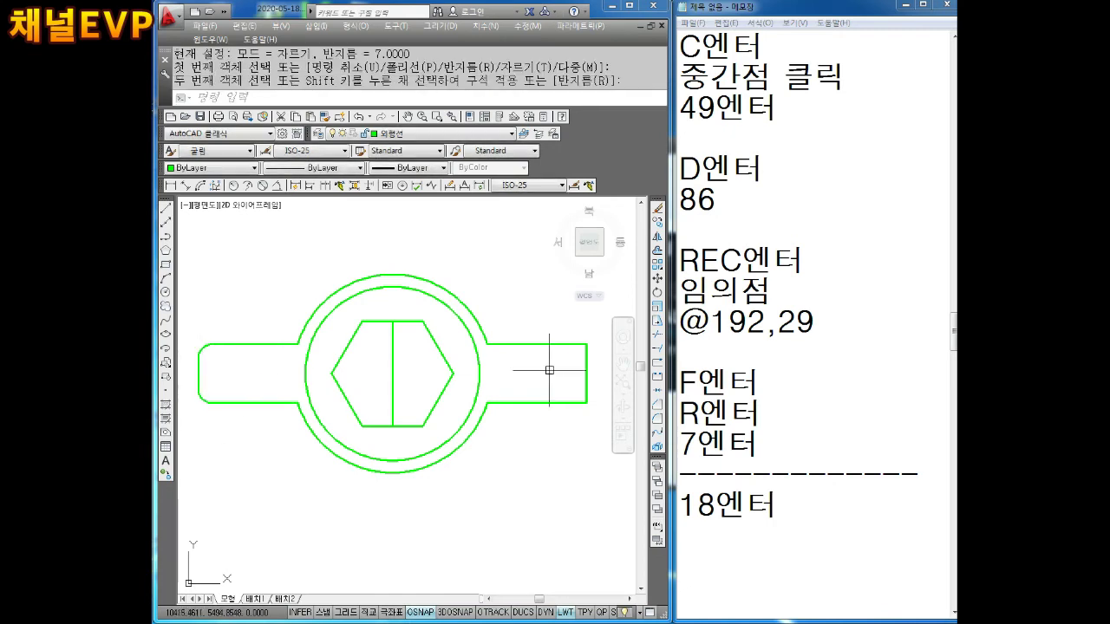
Fillet the right arm's top and bottom outer corners at radius 7.
key(Return)
click(565, 343)
click(586, 368)
key(Return)
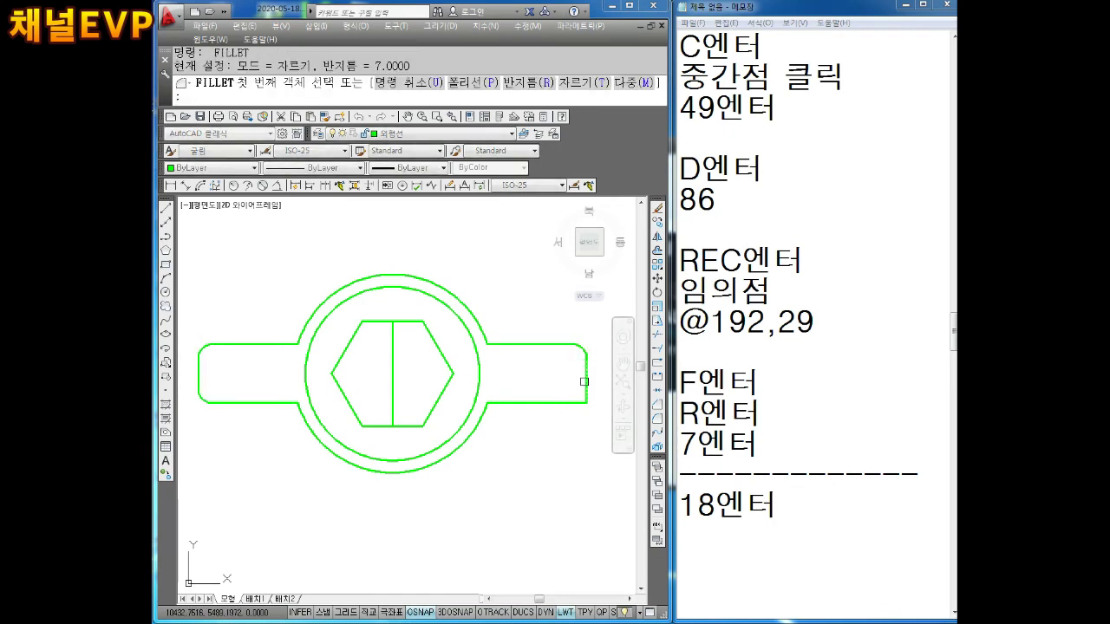
click(561, 404)
click(587, 386)
middle_drag(422, 384, 427, 384)
key(Escape)
key(Escape)
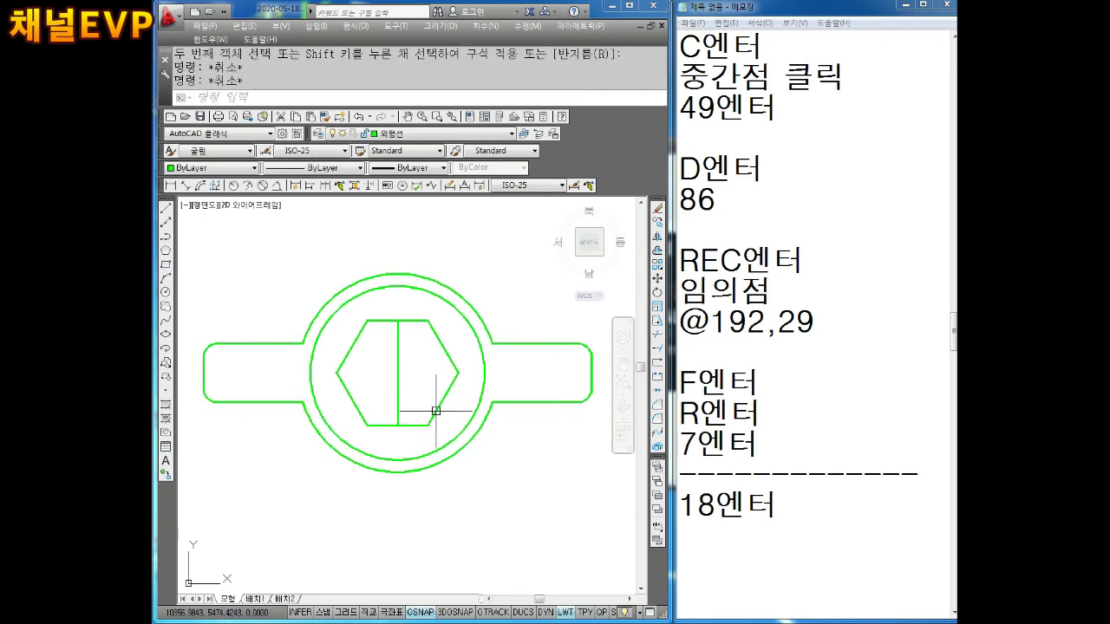
key(Escape)
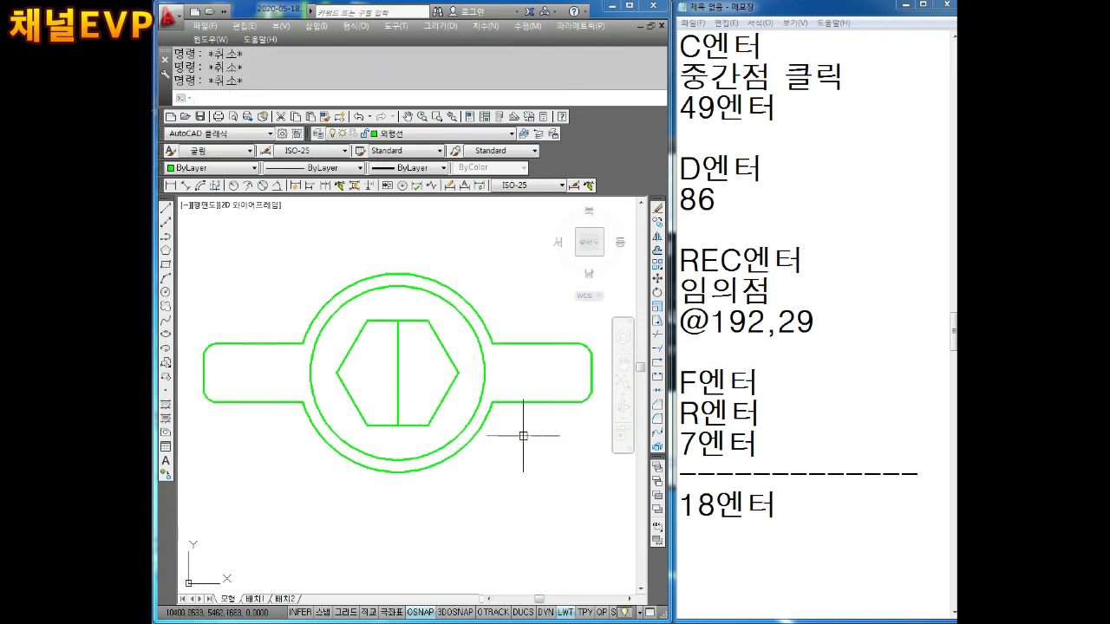
Fillet the upper-left joint between the arm and outer ring at radius 18.
text(f)
key(Return)
text(r)
key(Return)
text(18)
key(Return)
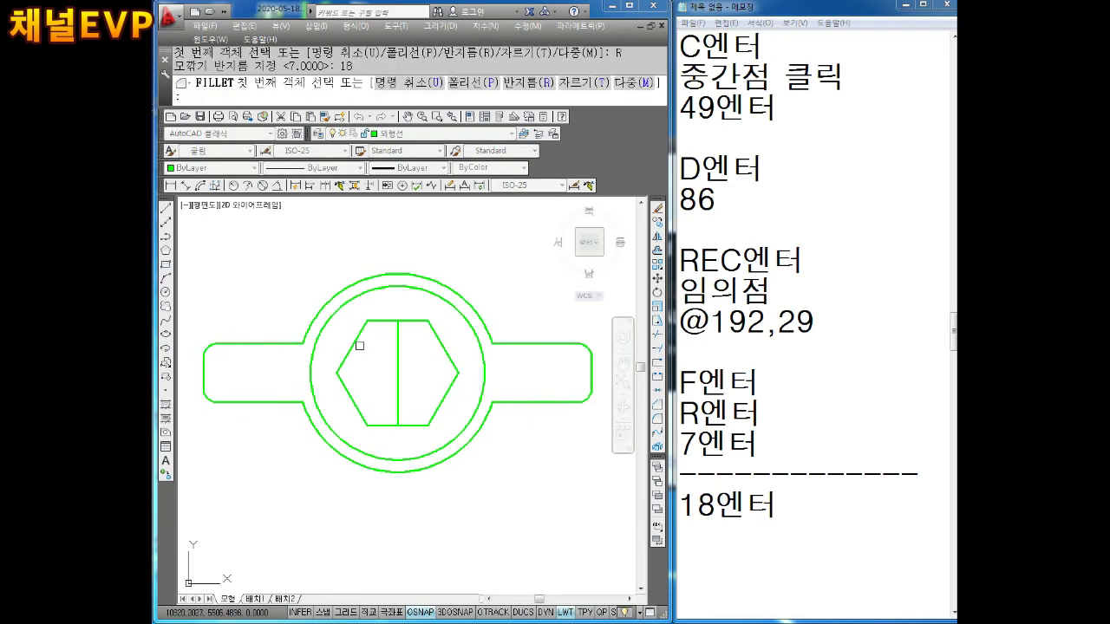
click(284, 343)
click(309, 315)
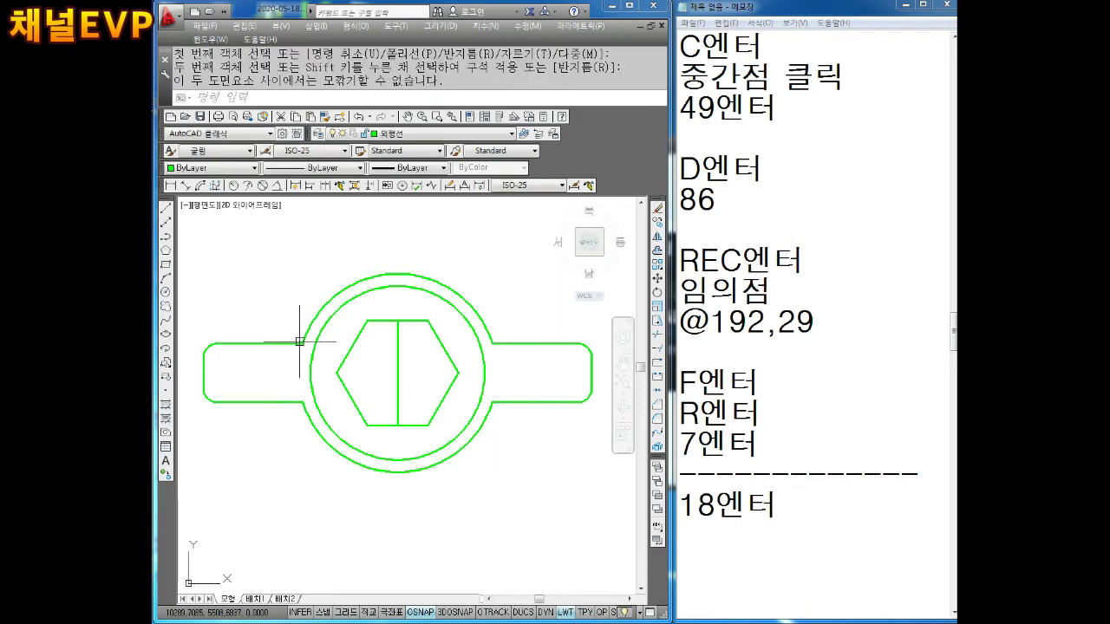
key(Return)
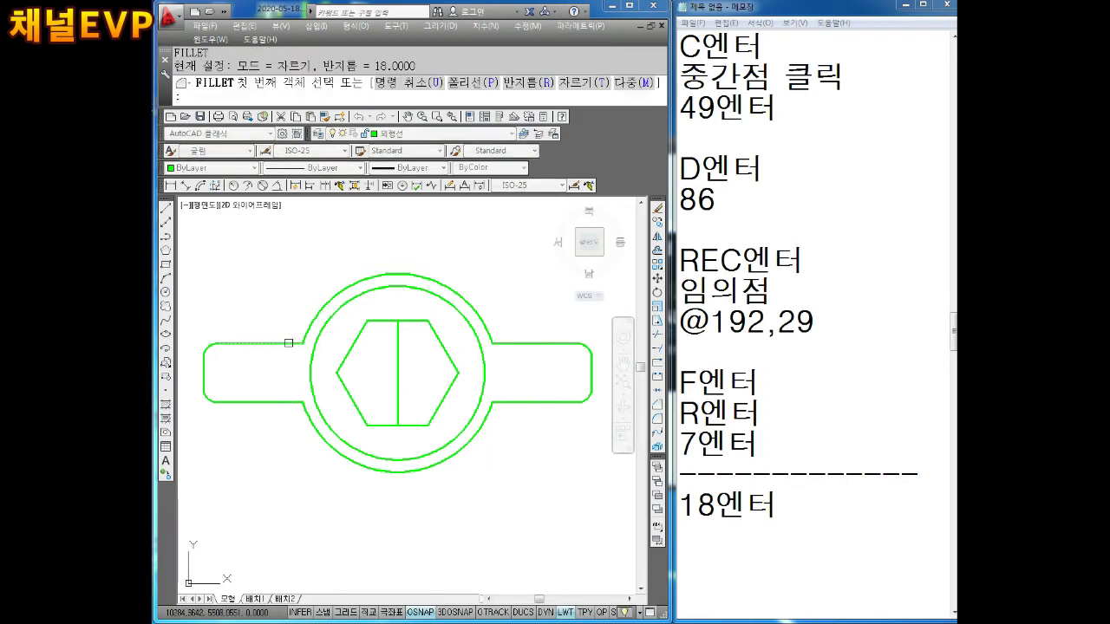
click(289, 344)
click(309, 316)
Try radius-18 fillets at the other arm-to-ring joints, which fail.
key(Return)
click(285, 404)
click(304, 416)
key(Return)
click(482, 326)
click(506, 342)
key(Escape)
key(Escape)
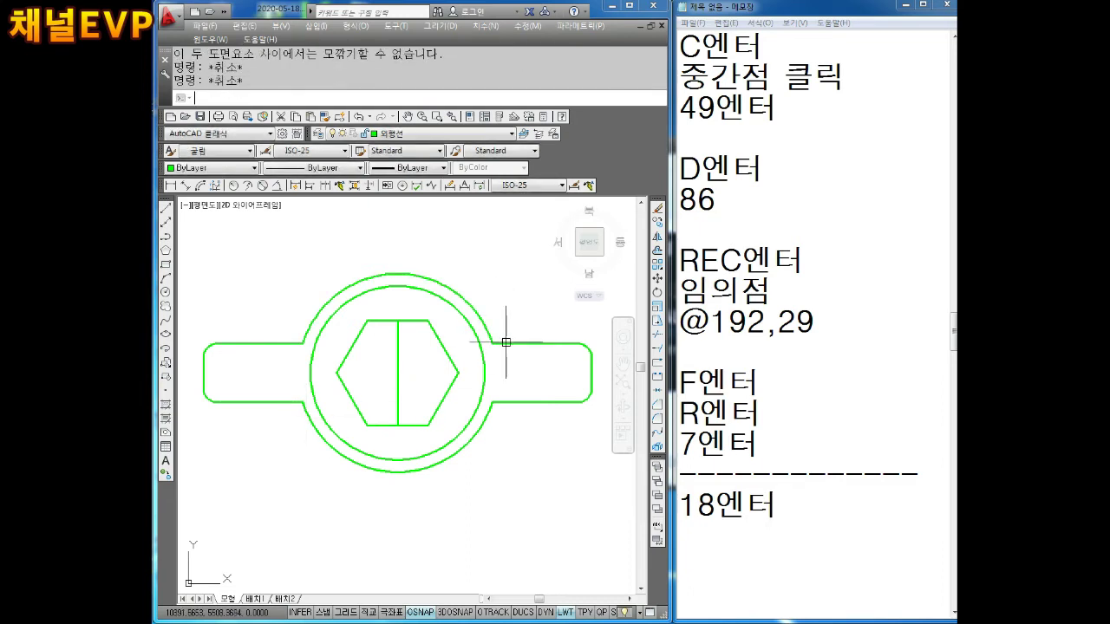
Reset the fillet radius to 18 and retry the right arm-to-ring joint.
key(f)
key(Return)
key(r)
key(Return)
text(18)
key(Return)
click(503, 343)
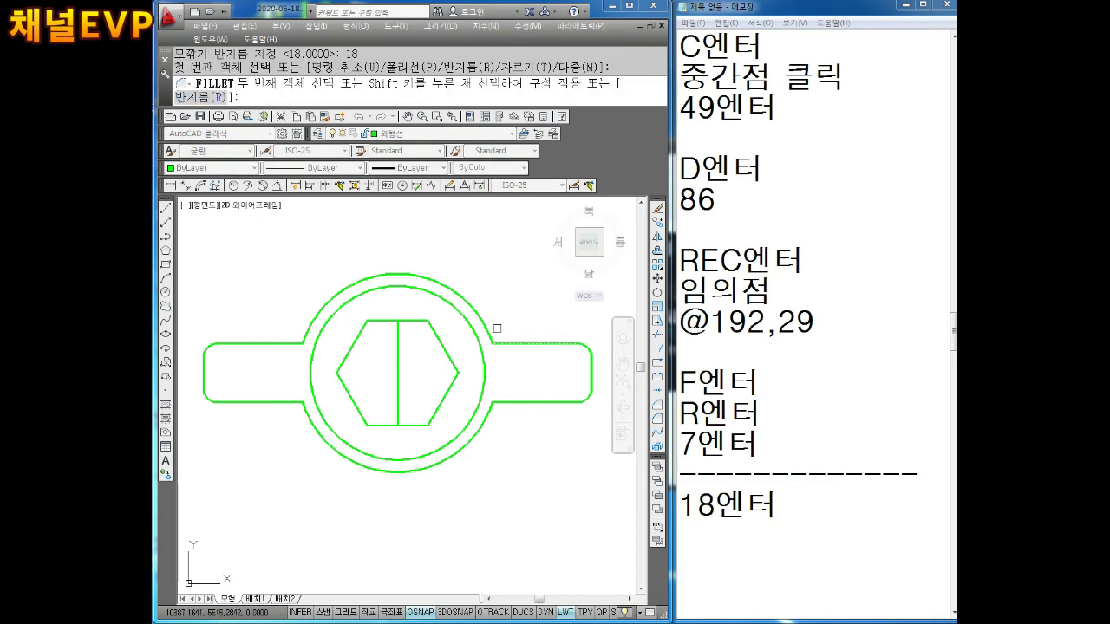
click(513, 347)
Add the 엔터 and T엔터 lines to the Notepad notes.
middle_drag(532, 310, 482, 320)
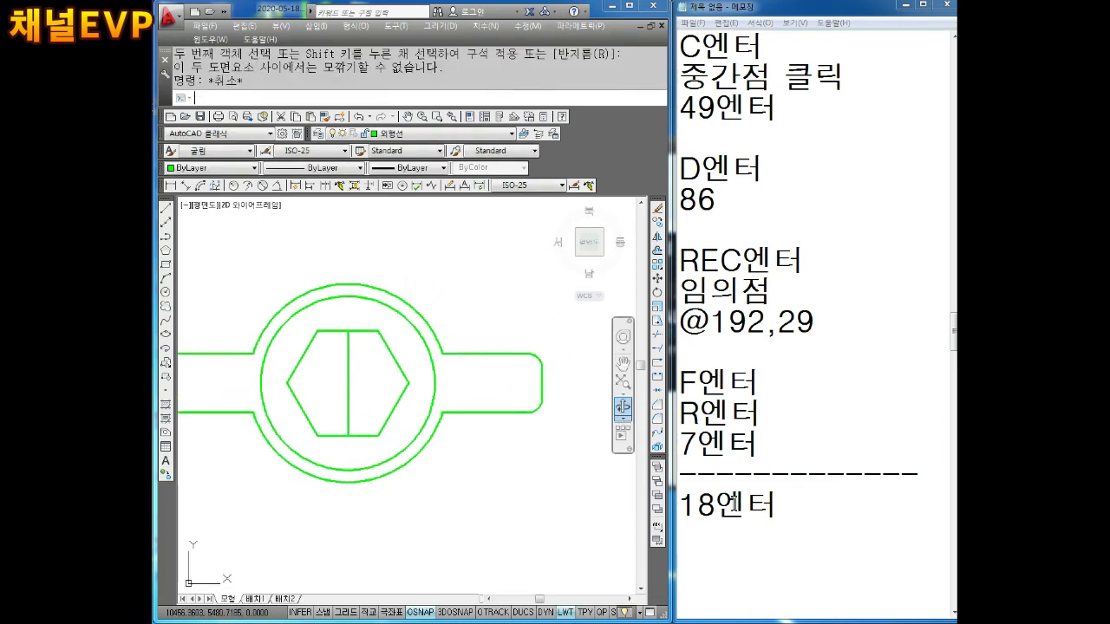
key(Escape)
key(Escape)
click(707, 527)
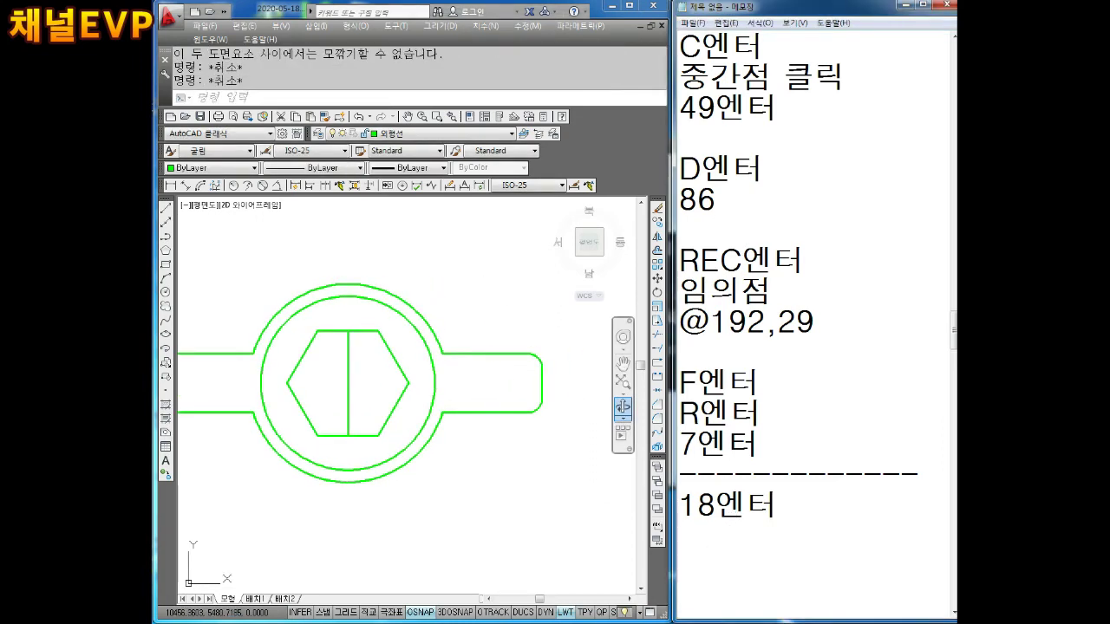
click(816, 568)
text(C엔터)
key(Return)
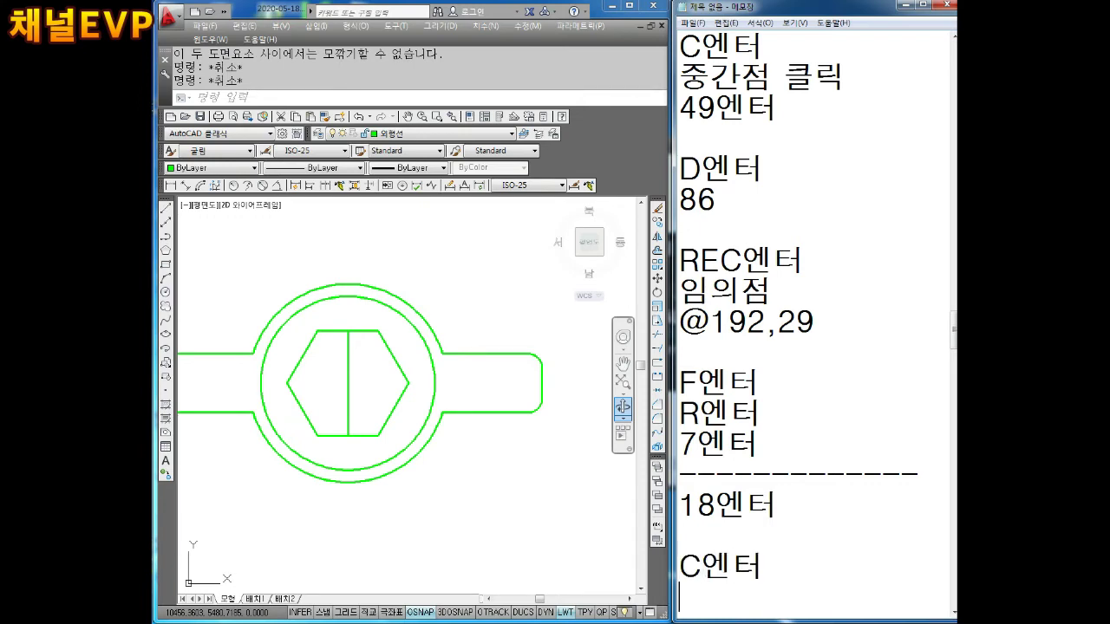
text(T엔터)
key(Return)
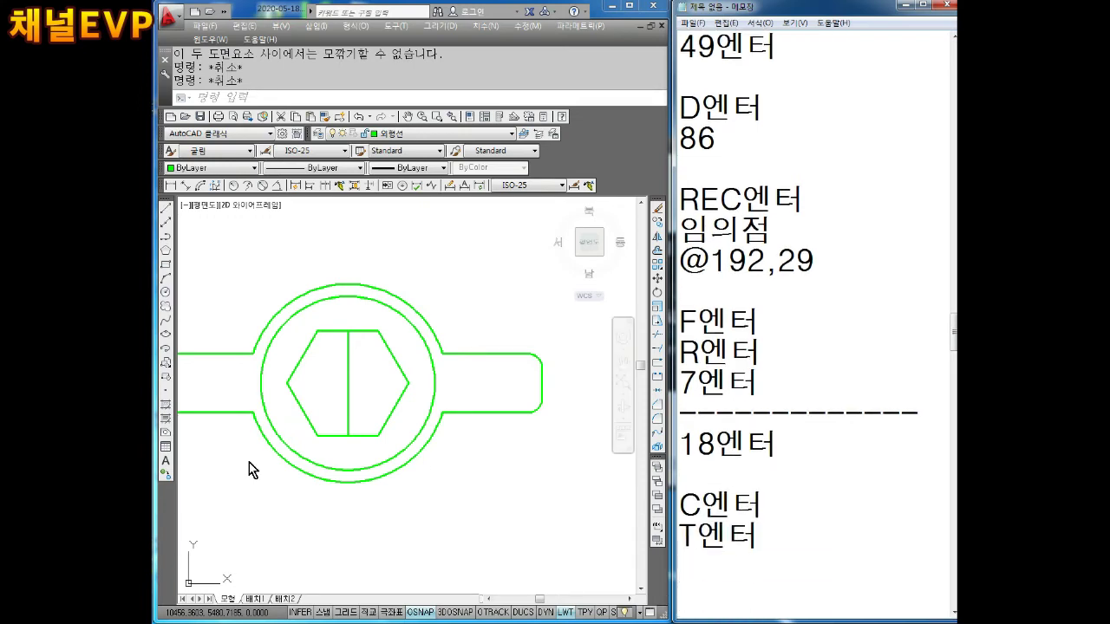
click(567, 341)
Attempt a tangent-tangent-radius circle, submitting 18 before picking tangents.
middle_drag(475, 318, 441, 354)
key(Escape)
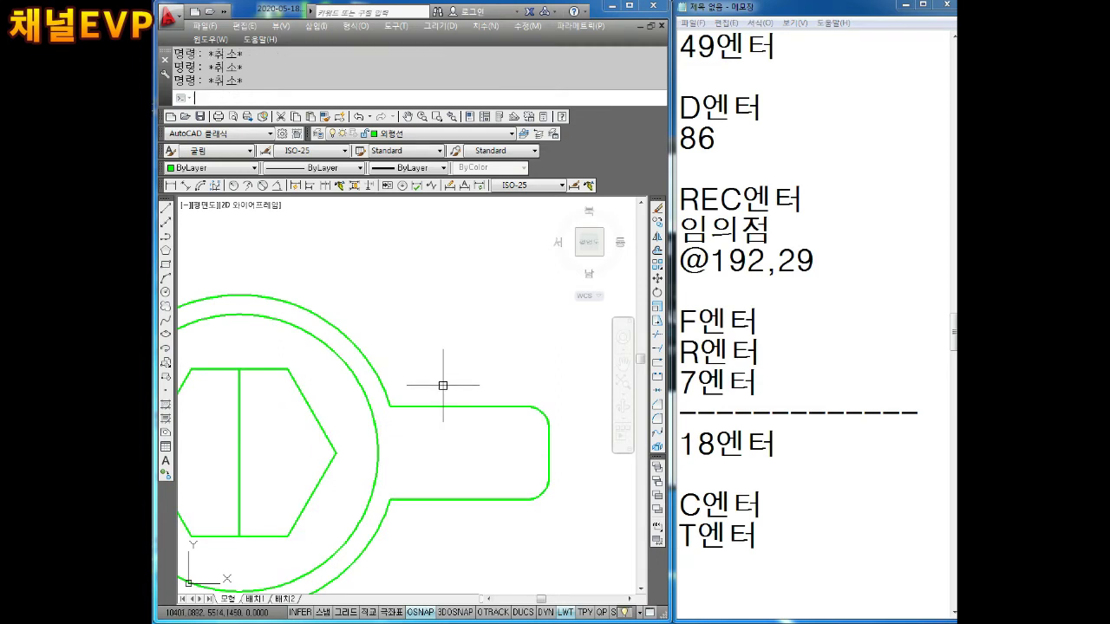
text(C)
key(Return)
text(T)
key(Return)
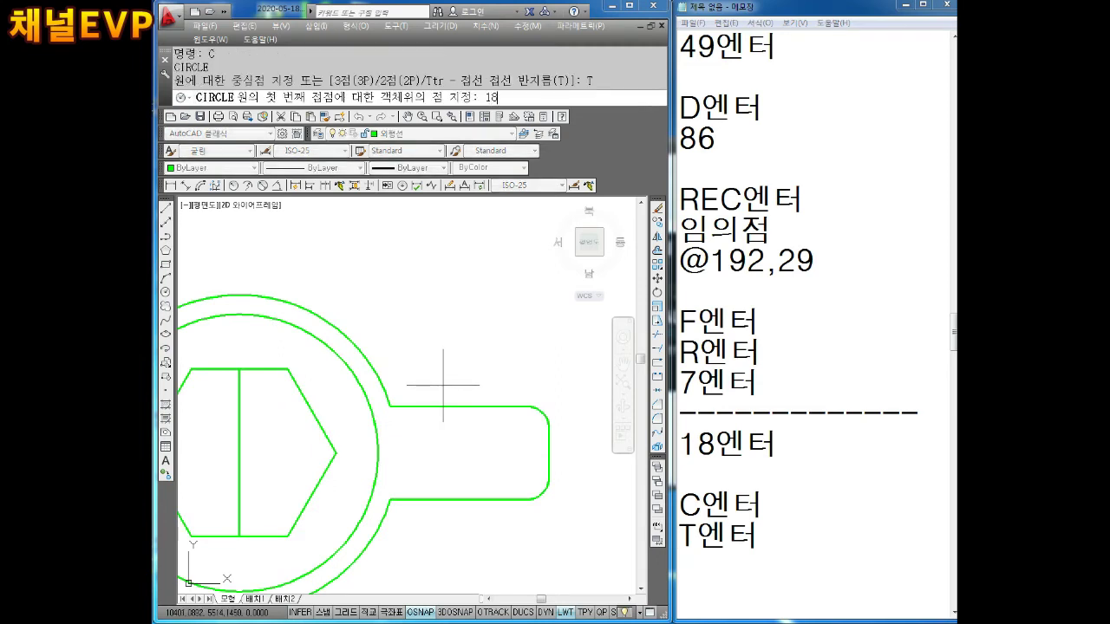
key(Return)
key(Escape)
Retry the C, T circle with radius 18, then cancel it.
text(C)
key(Return)
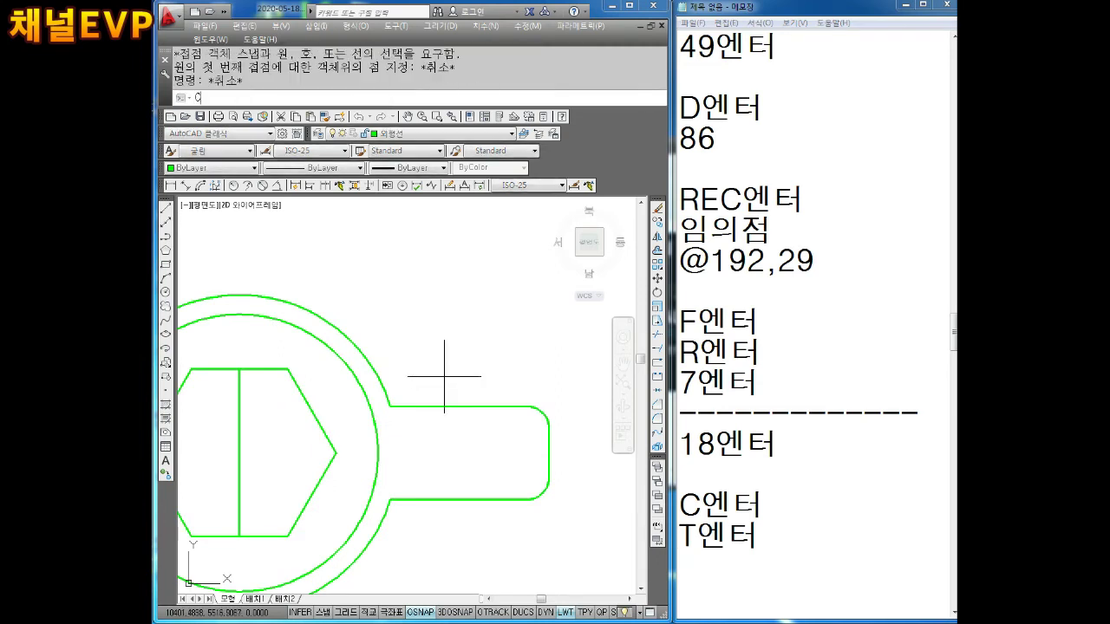
text(T)
key(Return)
text(18)
key(Return)
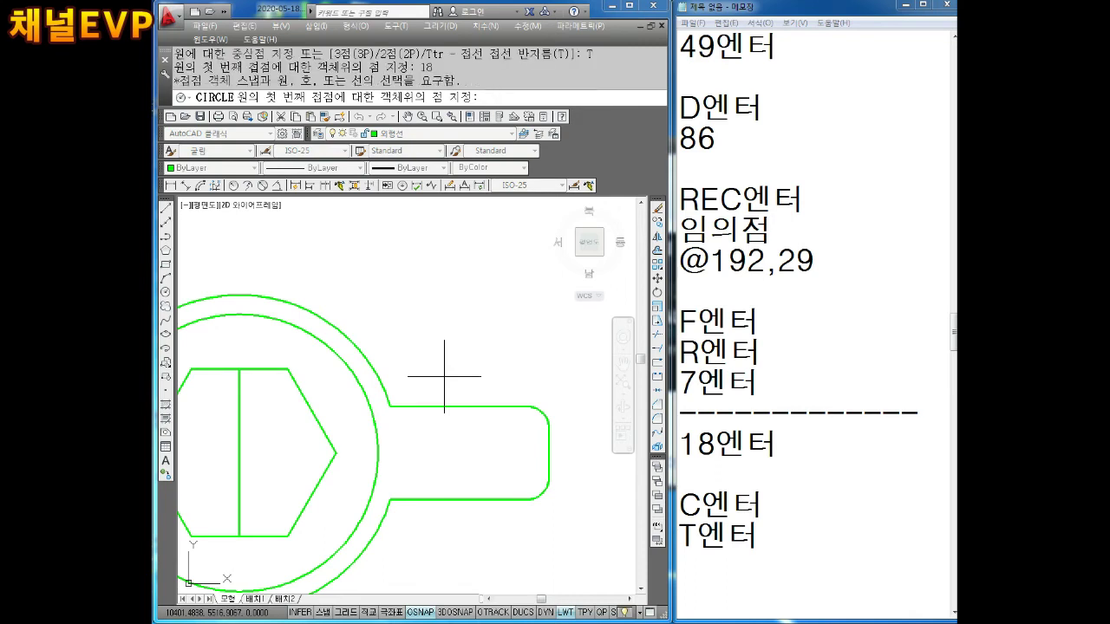
key(Escape)
key(Escape)
key(Escape)
Draw a radius-18 circle tangent to the outer ring and the arm's top edge.
key(Return)
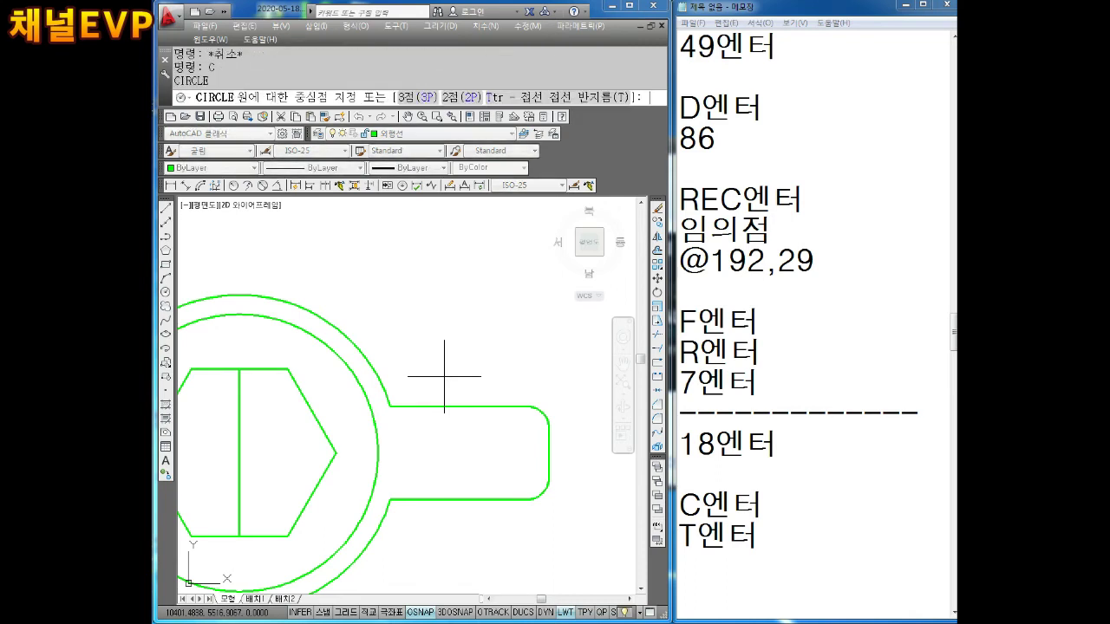
text(T)
key(Return)
click(419, 406)
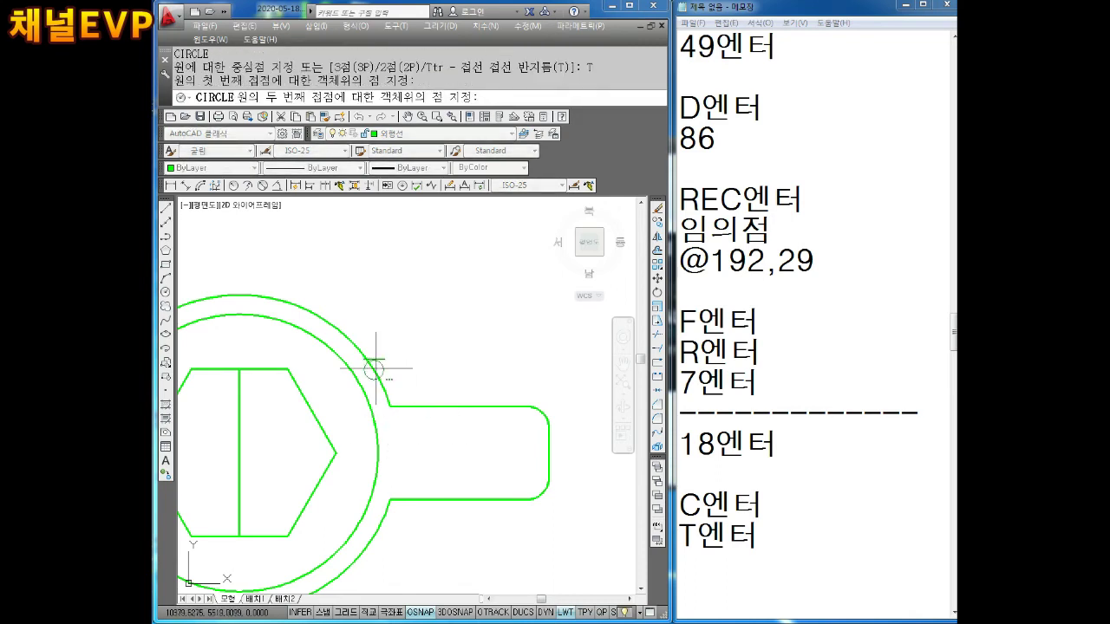
click(375, 368)
text(18)
key(Return)
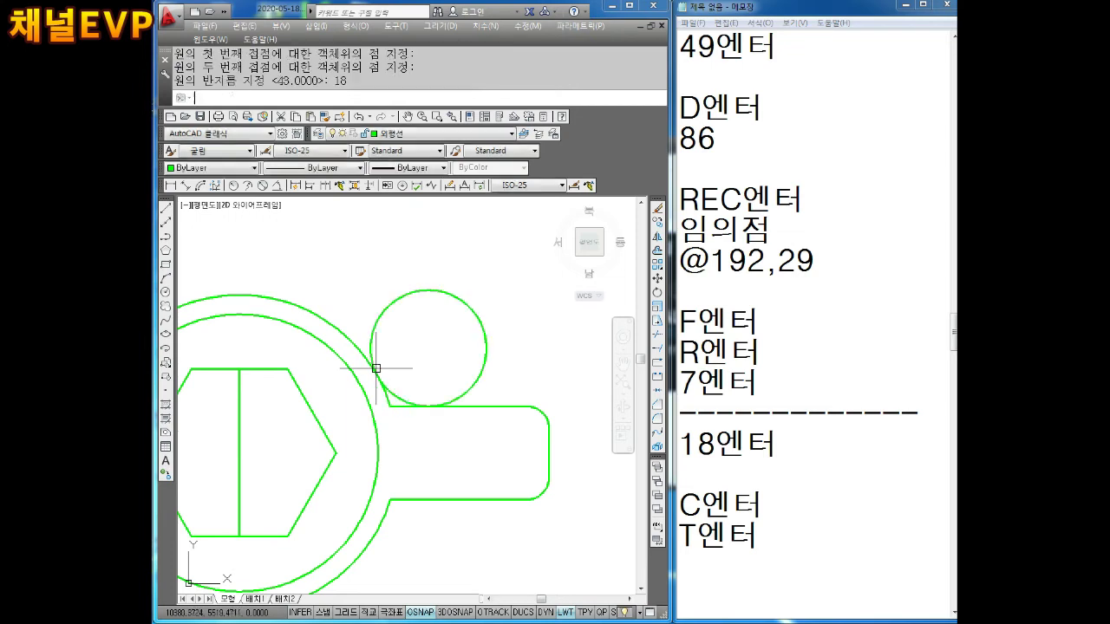
key(Escape)
key(Escape)
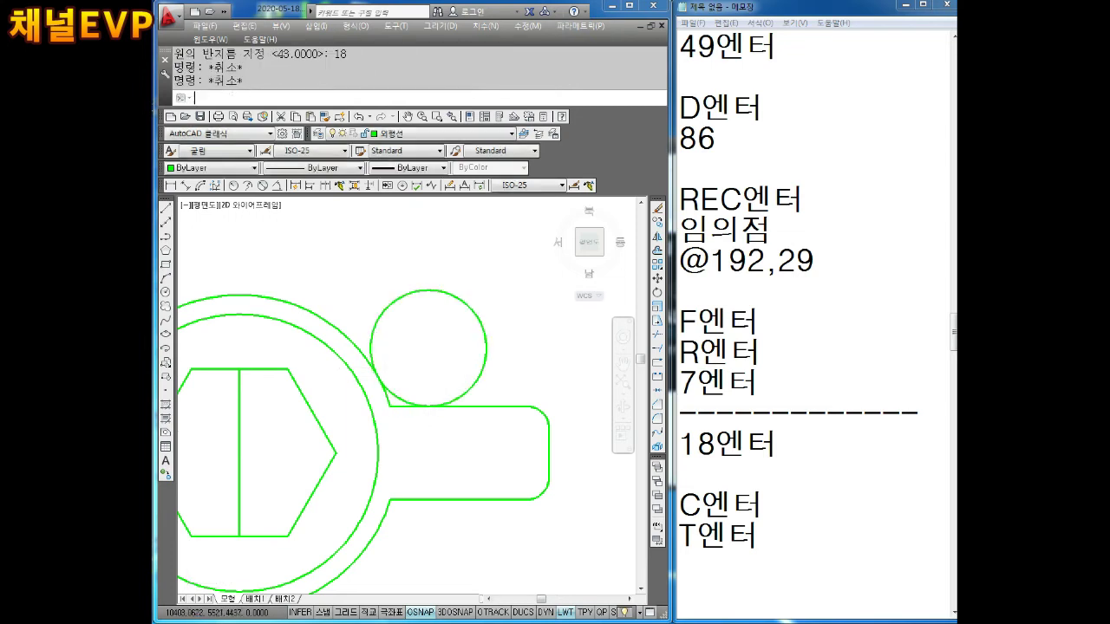
Trim the excess helper circle and arm edge stub, leaving the curved neck.
text(tr)
key(Return)
key(Return)
click(486, 292)
click(426, 344)
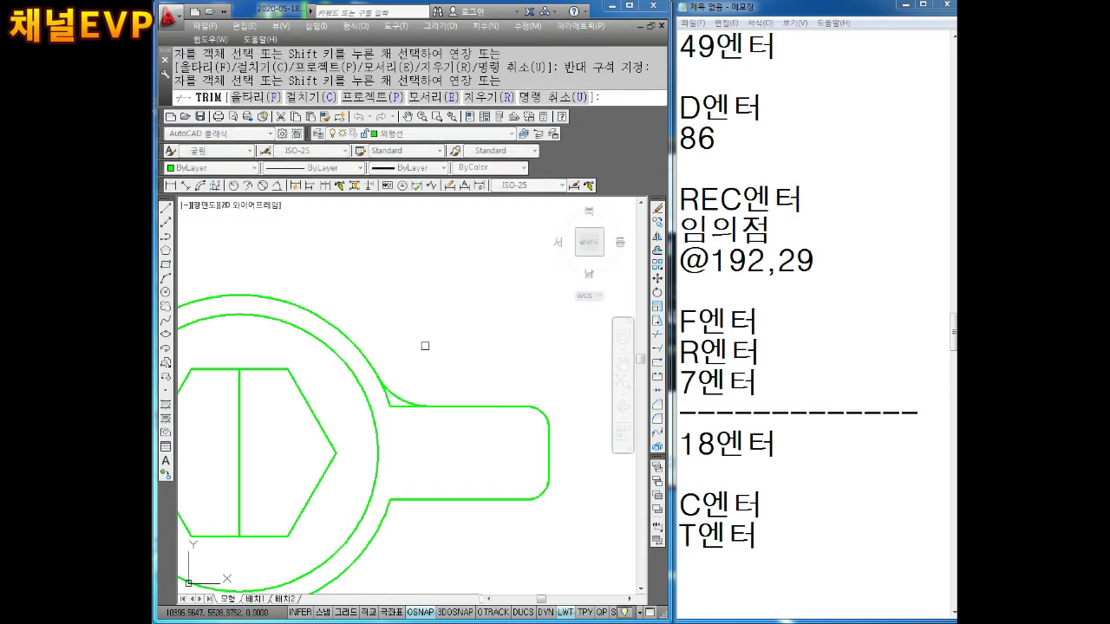
scroll(396, 404, up, 2)
scroll(445, 356, up, 2)
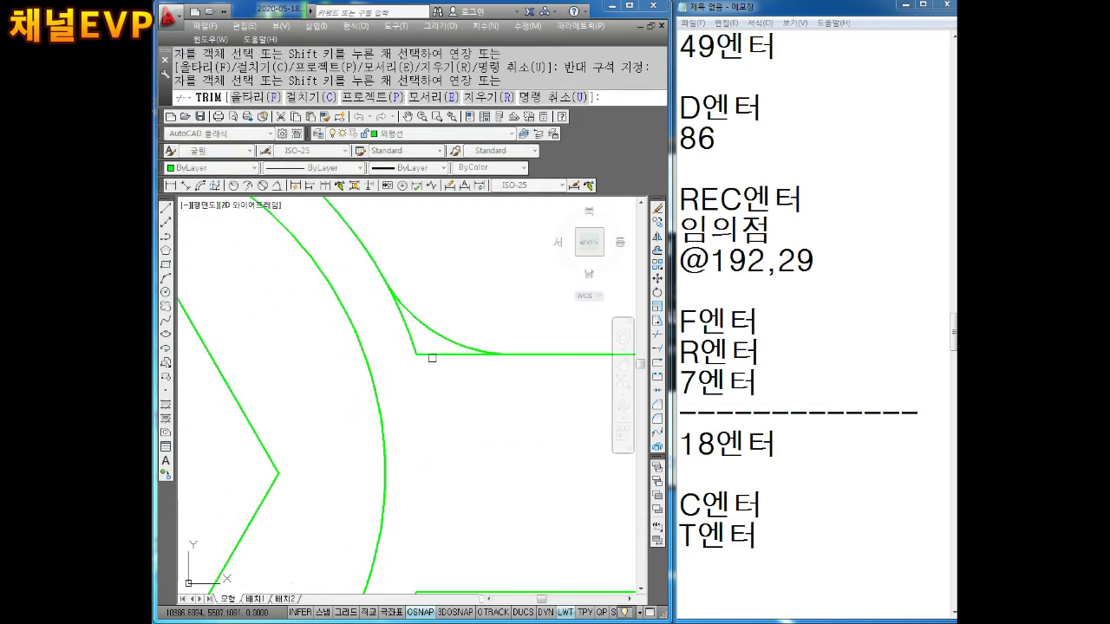
click(431, 356)
scroll(425, 346, down, 3)
scroll(433, 352, up, 1)
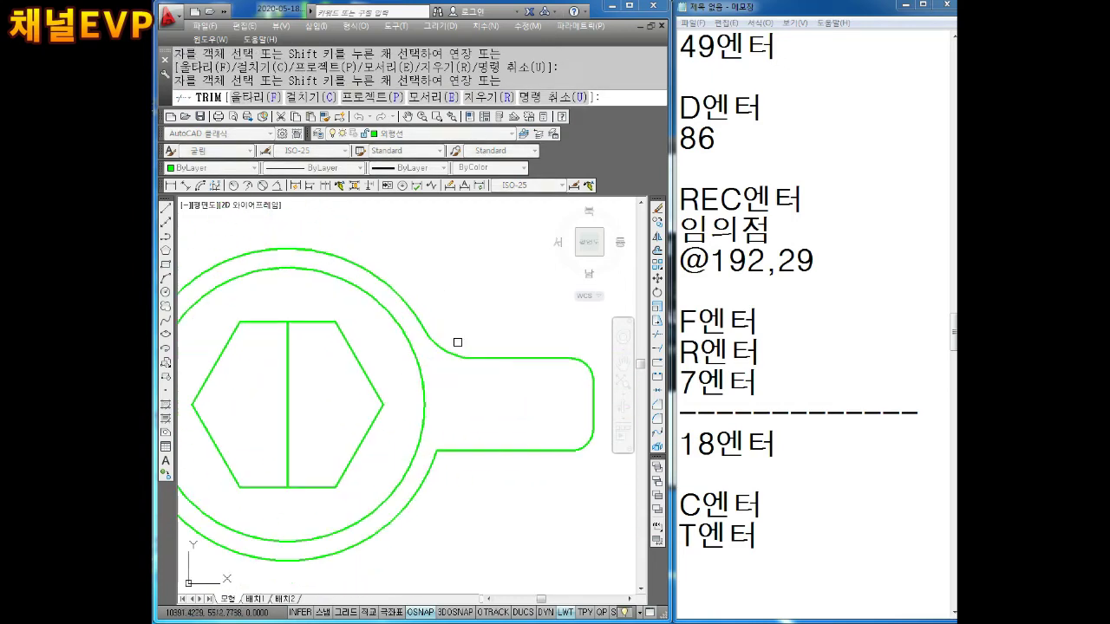
click(439, 366)
click(440, 367)
key(Escape)
click(445, 349)
Add a dashed separator line and an 'MI엔터' entry at the end of the Notepad notes.
key(Escape)
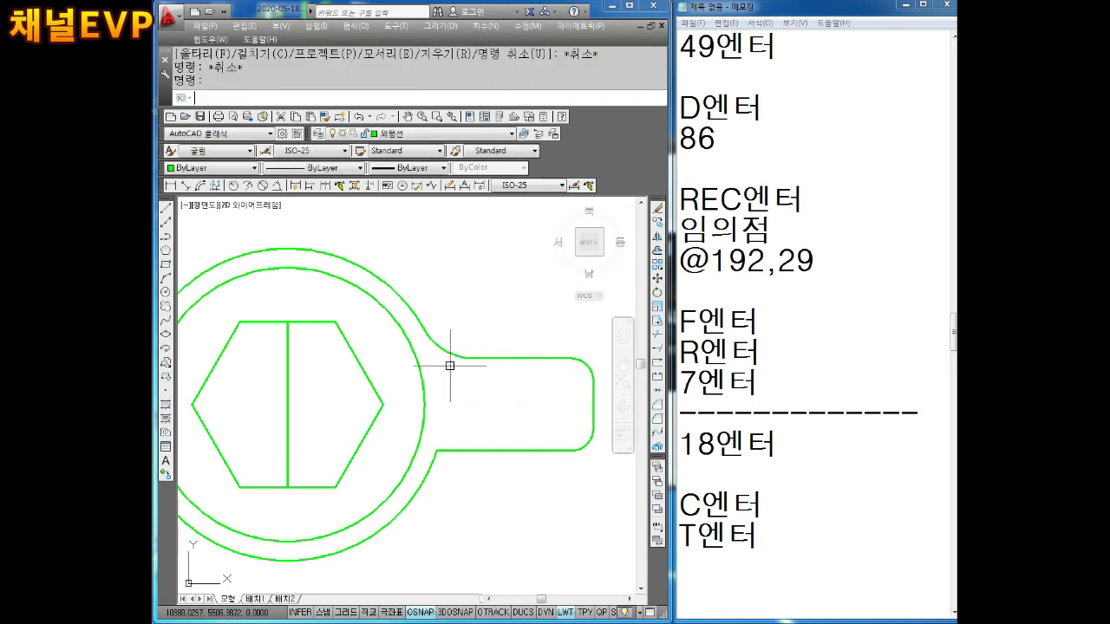
scroll(449, 364, down, 2)
scroll(490, 392, up, 1)
click(788, 564)
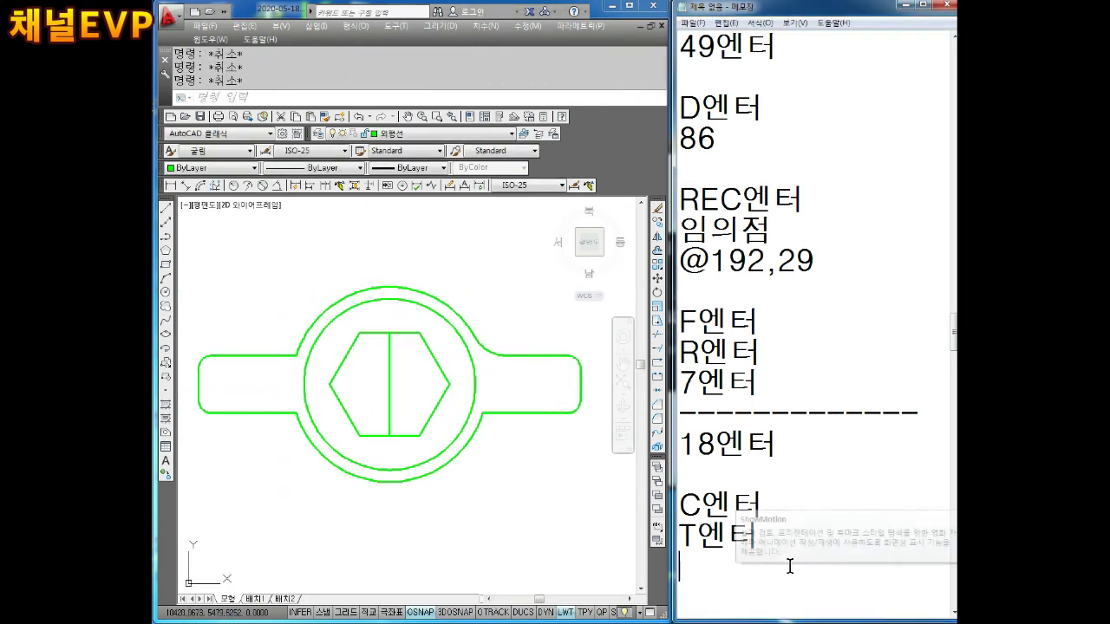
text(------------- 18)
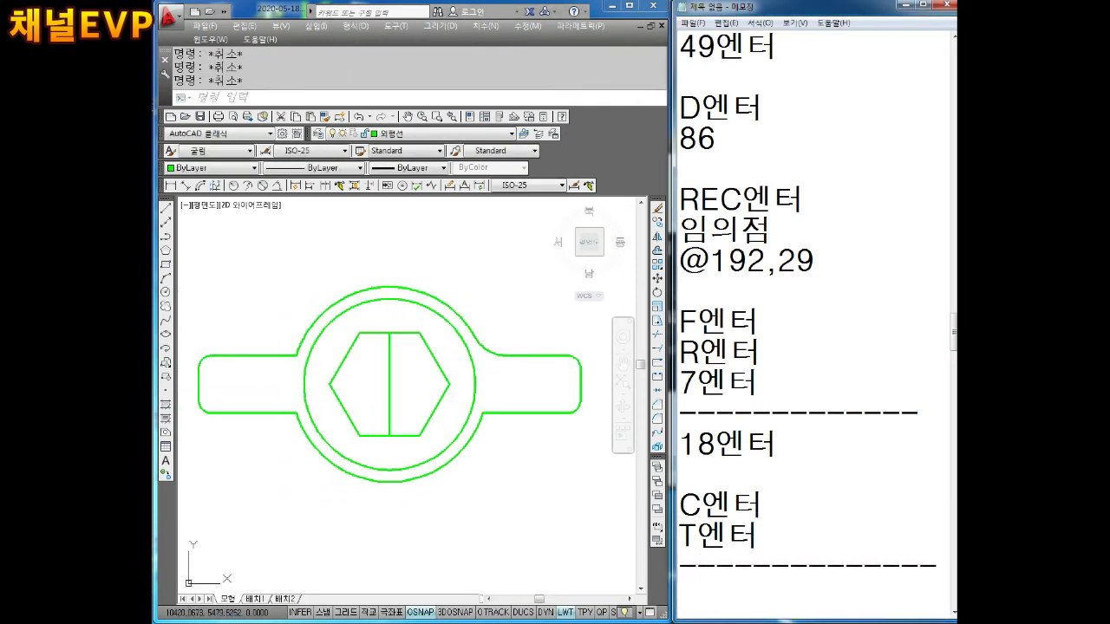
text(엔ㅌ)
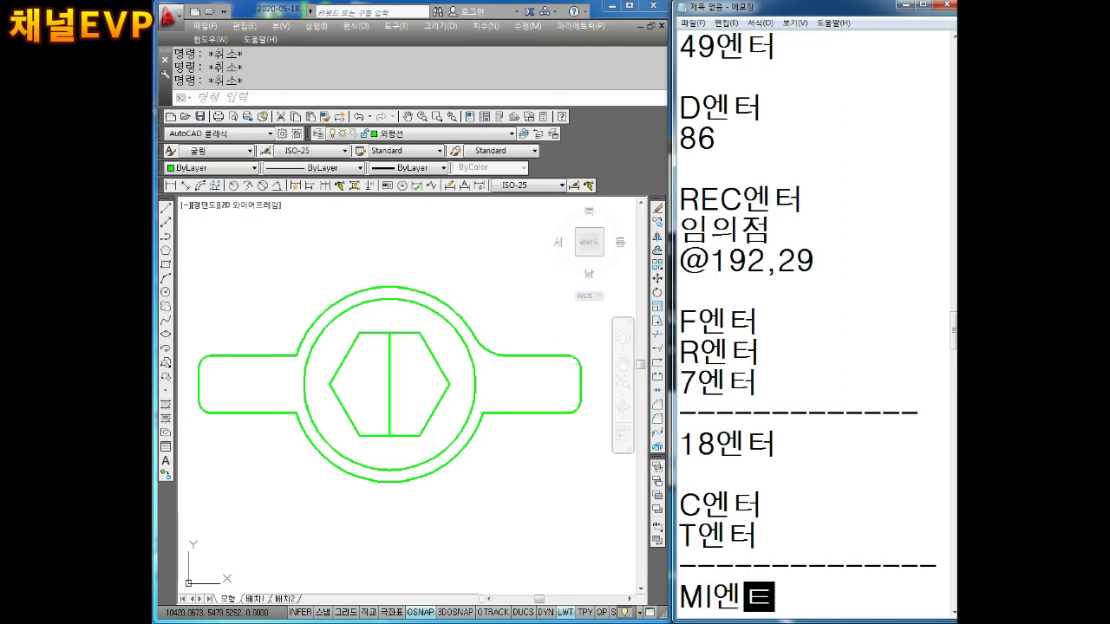
text(터)
key(Return)
key(Return)
key(Return)
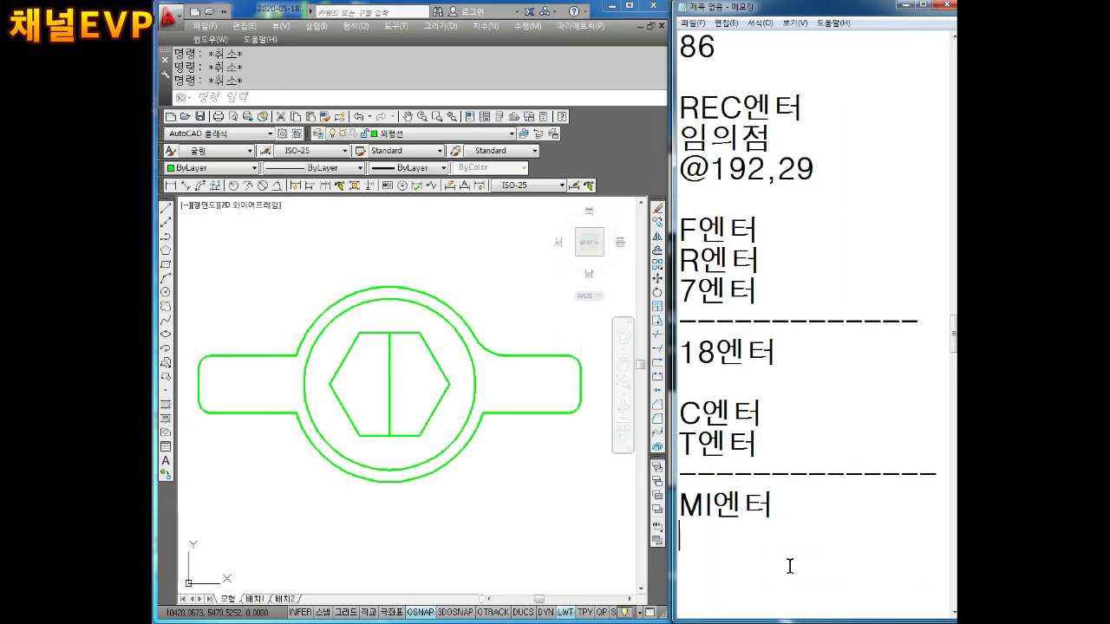
Change the curved neck arc's colour to Blue.
click(508, 392)
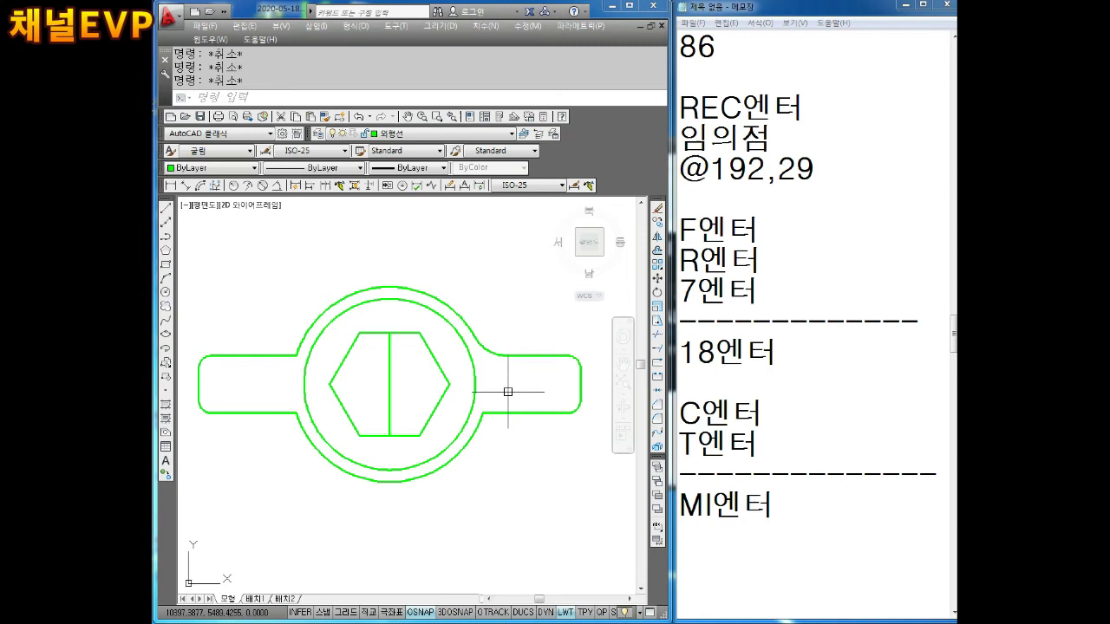
click(488, 351)
click(224, 174)
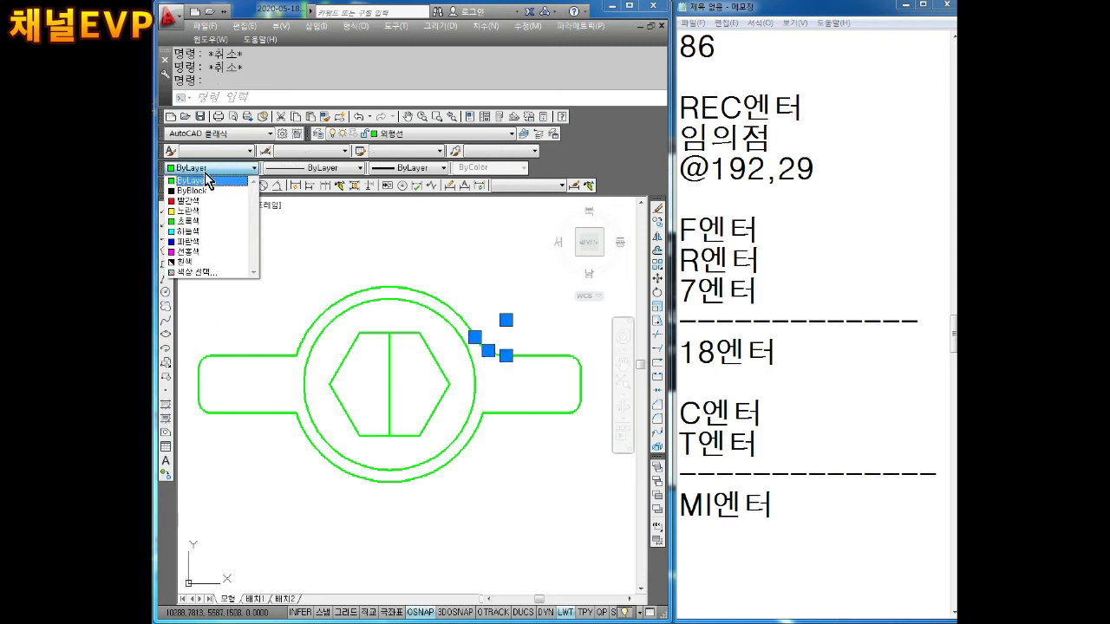
click(205, 253)
key(Escape)
scroll(497, 376, up, 2)
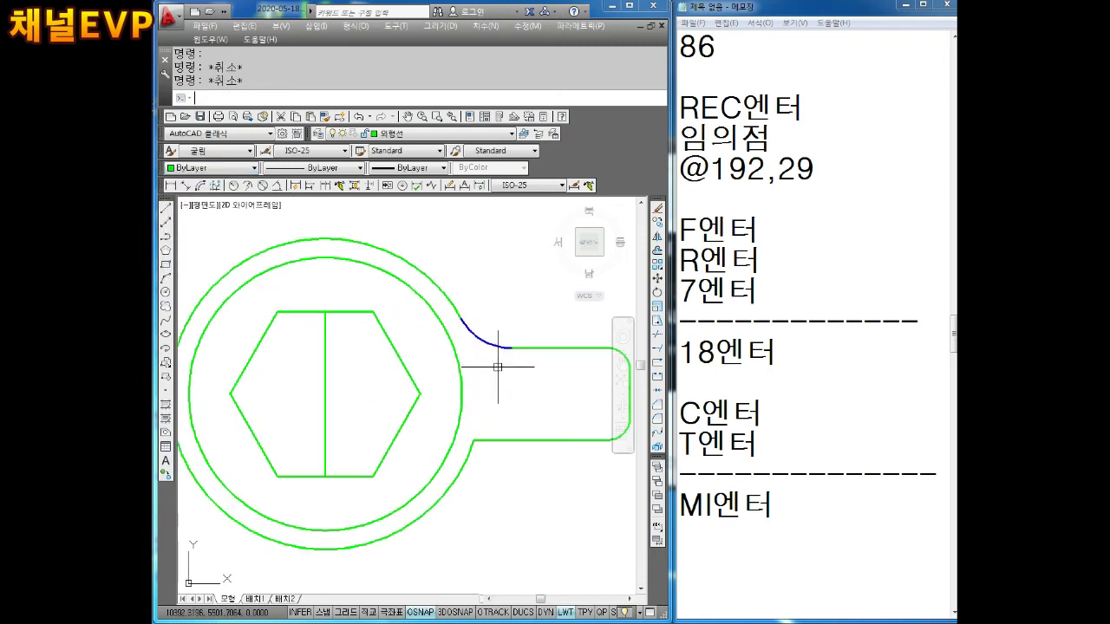
click(421, 97)
Mirror the blue arc about the vertical line through the hub, keeping the original.
text(MI)
key(Return)
click(485, 341)
key(Return)
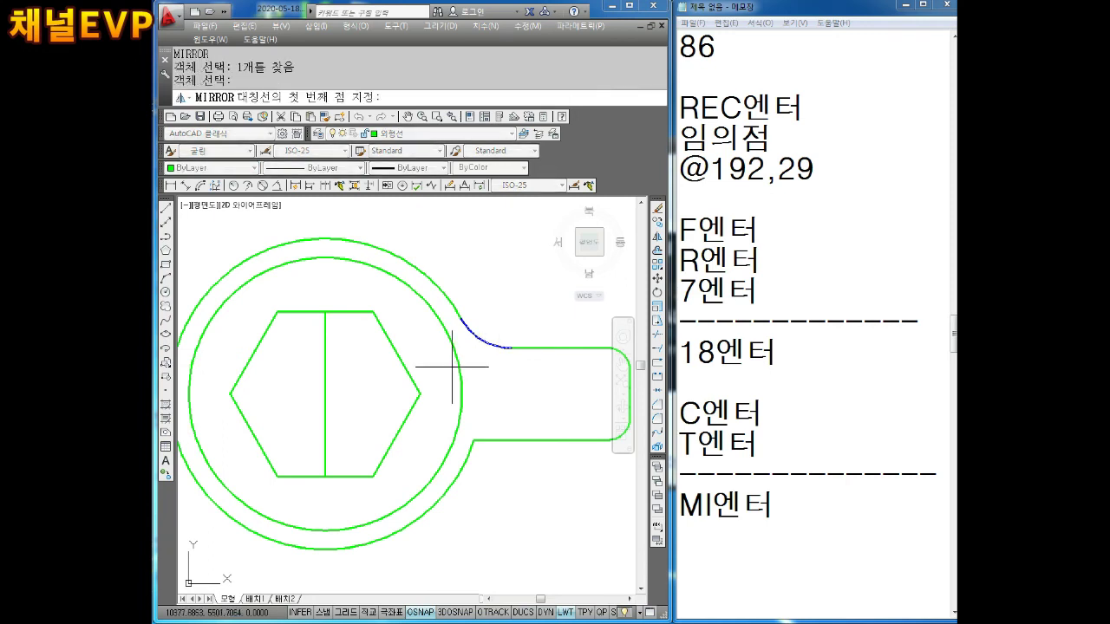
middle_drag(335, 337, 402, 336)
click(392, 310)
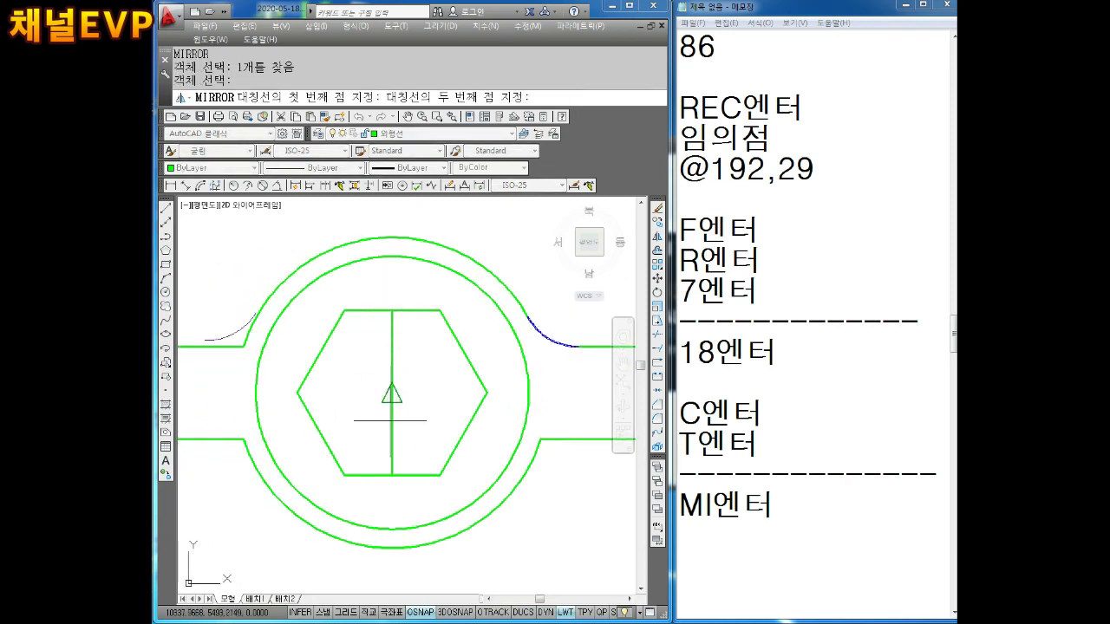
click(391, 475)
key(Return)
Mirror both blue arcs about a horizontal line through the hub to copy them below.
scroll(423, 352, down, 2)
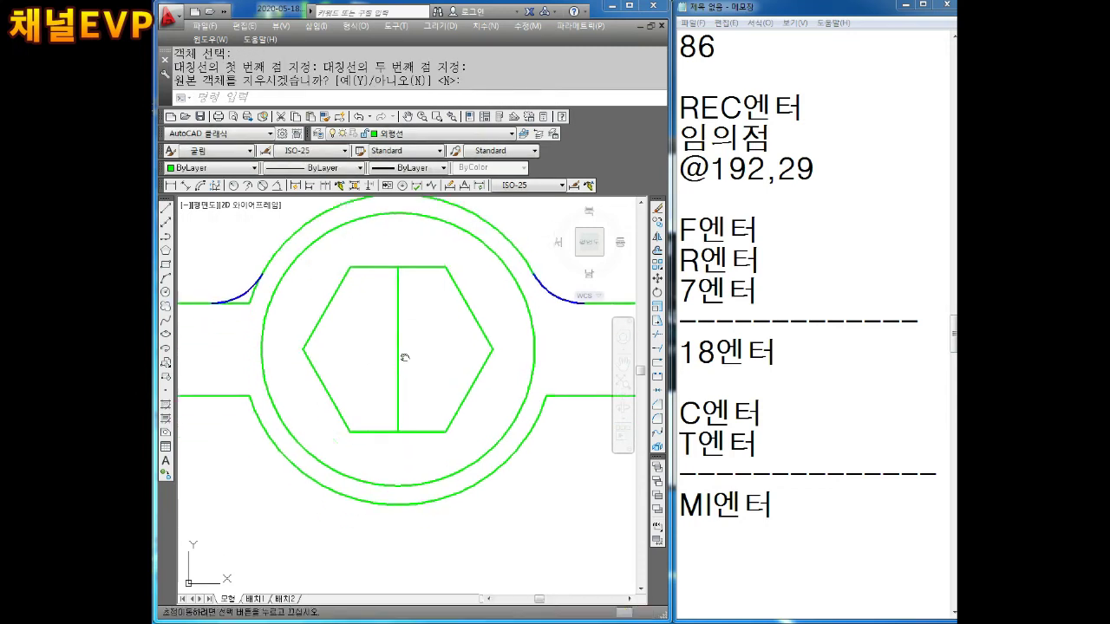
scroll(423, 352, down, 2)
key(Return)
scroll(423, 352, up, 4)
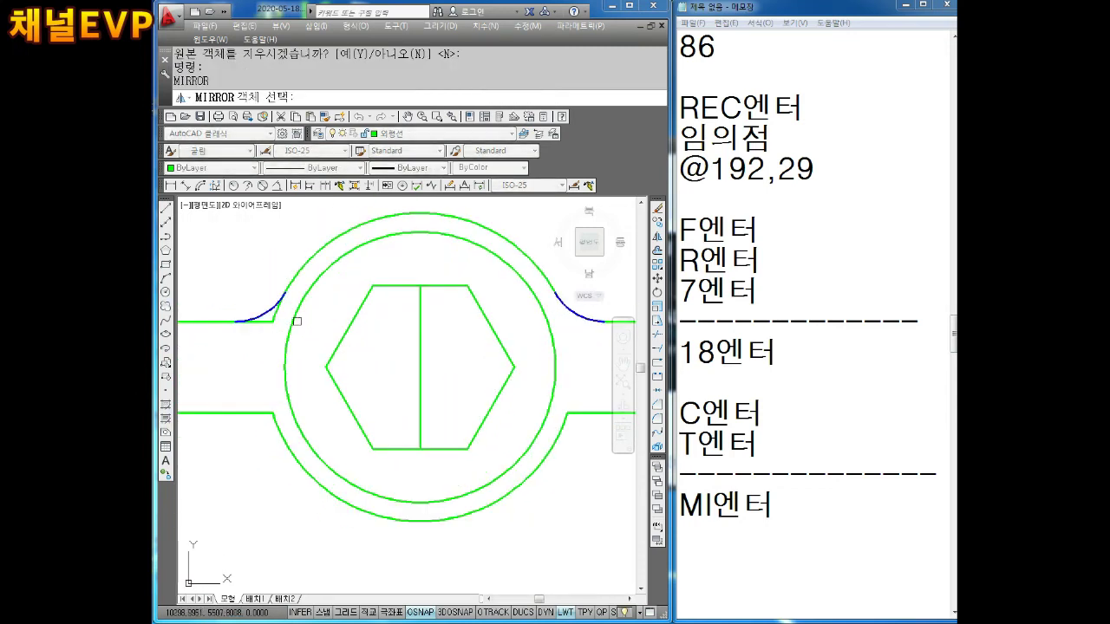
click(263, 310)
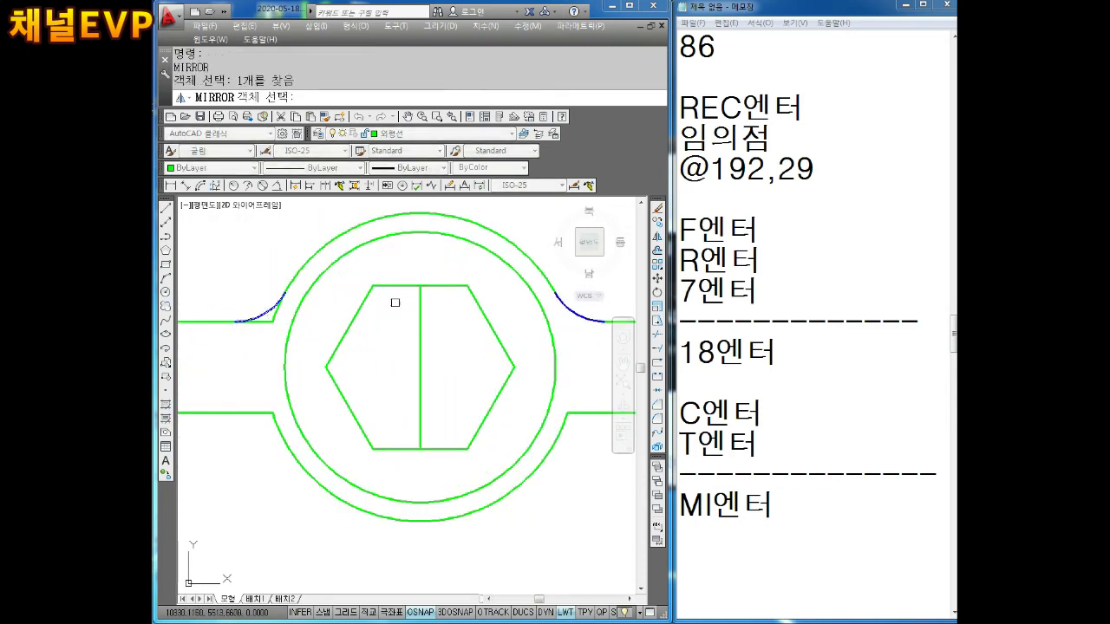
click(568, 306)
key(Return)
click(326, 367)
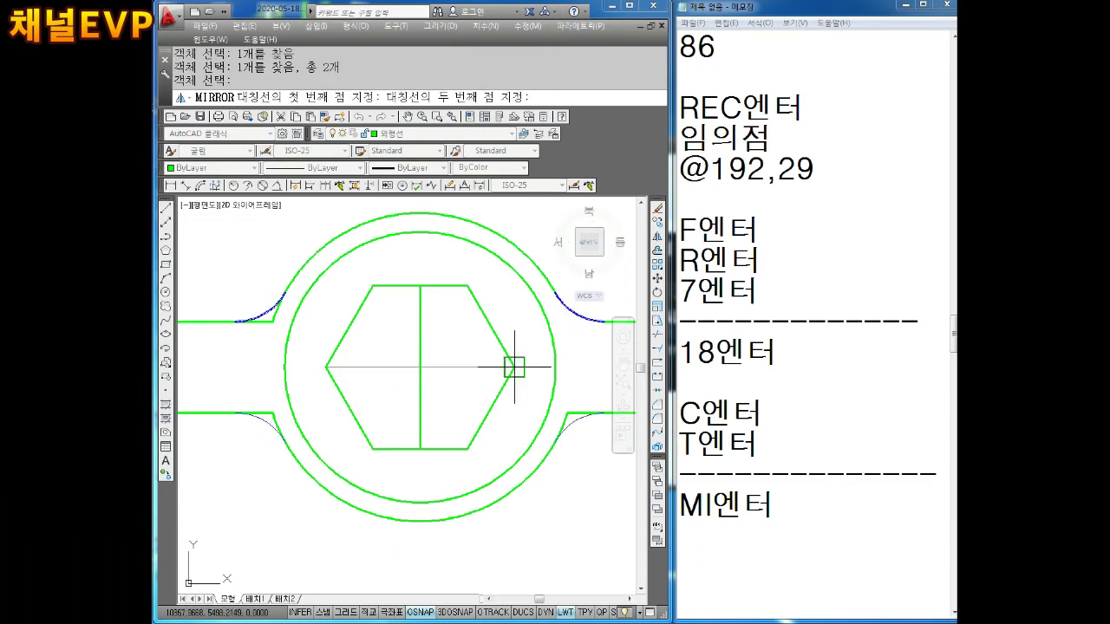
click(514, 367)
key(Return)
middle_drag(520, 367, 474, 368)
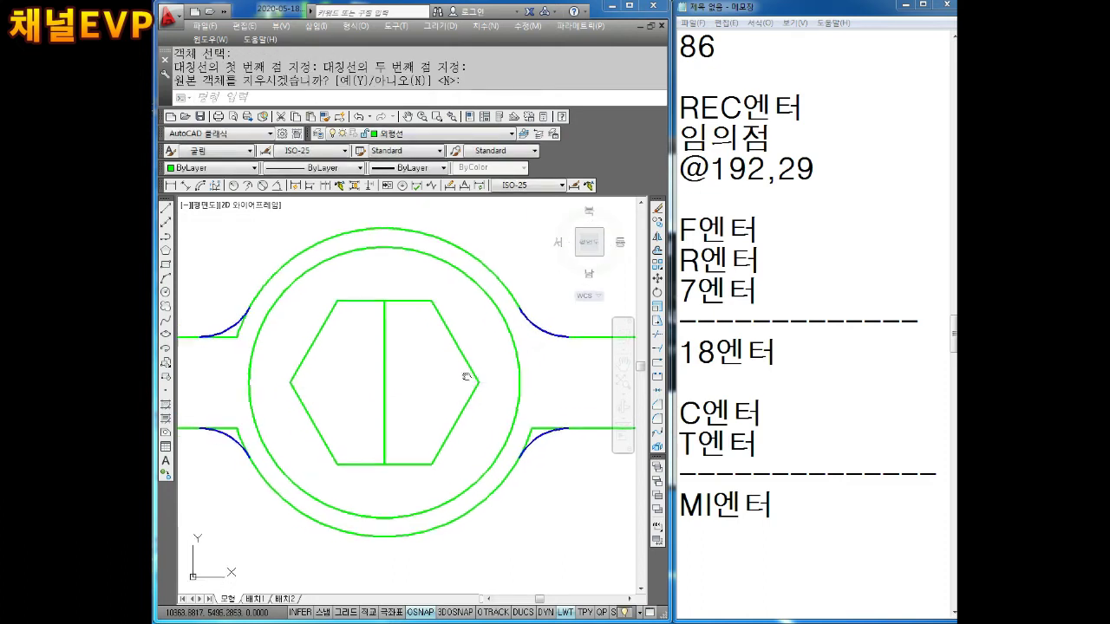
key(Escape)
Start trimming the lower necks, inspect them up close, then cancel the trim.
text(tr)
key(Return)
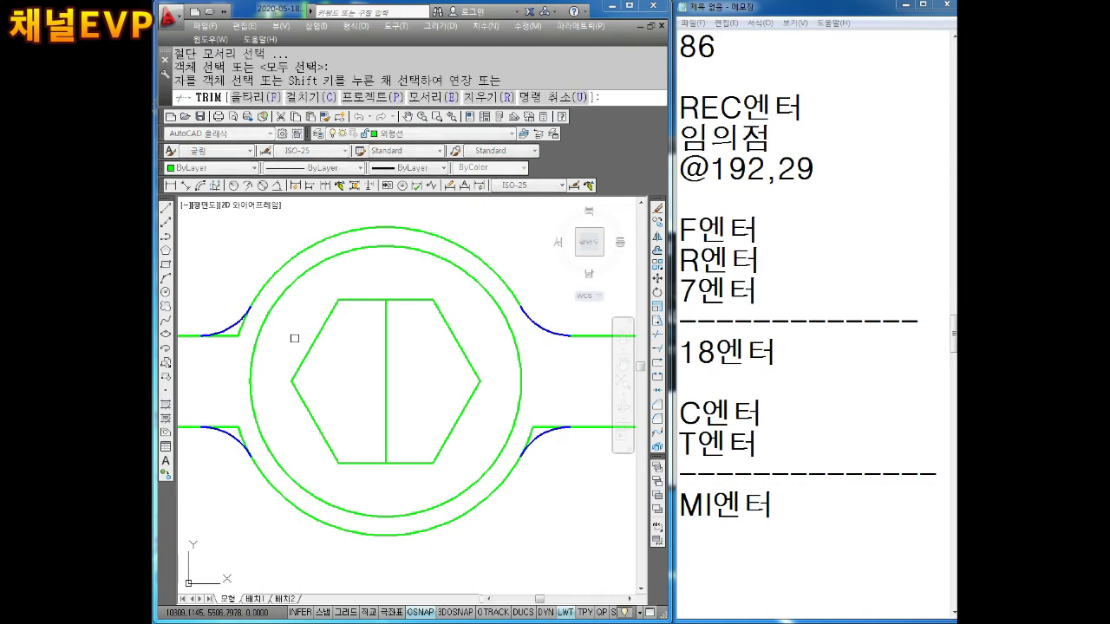
scroll(297, 329, up, 2)
middle_drag(211, 331, 333, 320)
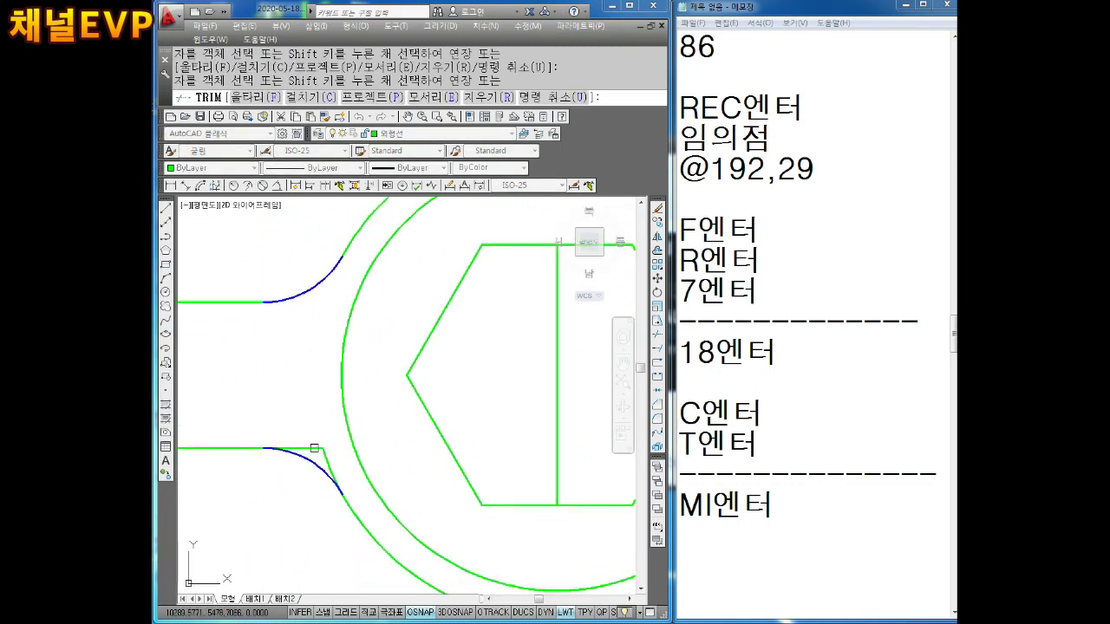
scroll(329, 452, down, 5)
scroll(376, 416, up, 3)
scroll(362, 442, up, 2)
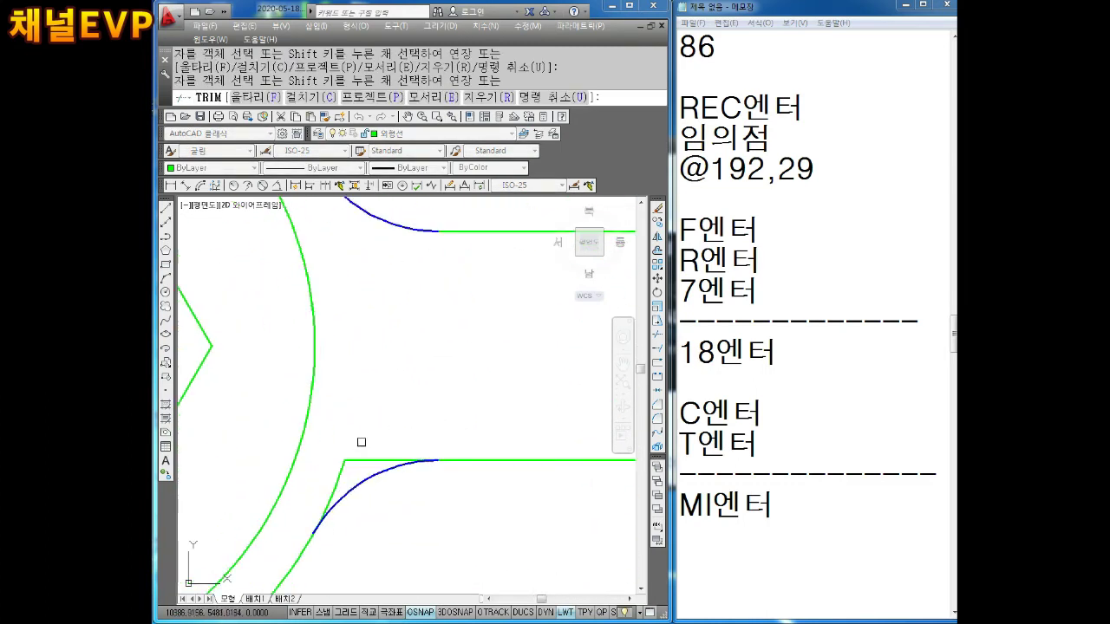
scroll(344, 471, down, 2)
scroll(393, 408, down, 2)
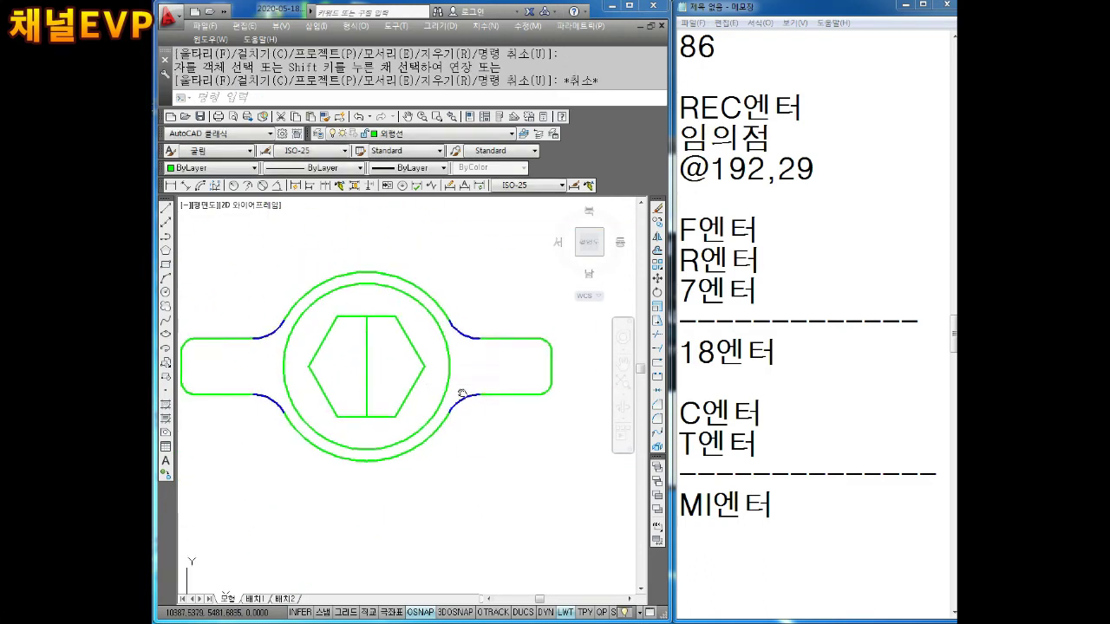
key(Escape)
Select the whole wrench to check its colour setting, then recentre it in view.
click(494, 302)
click(259, 459)
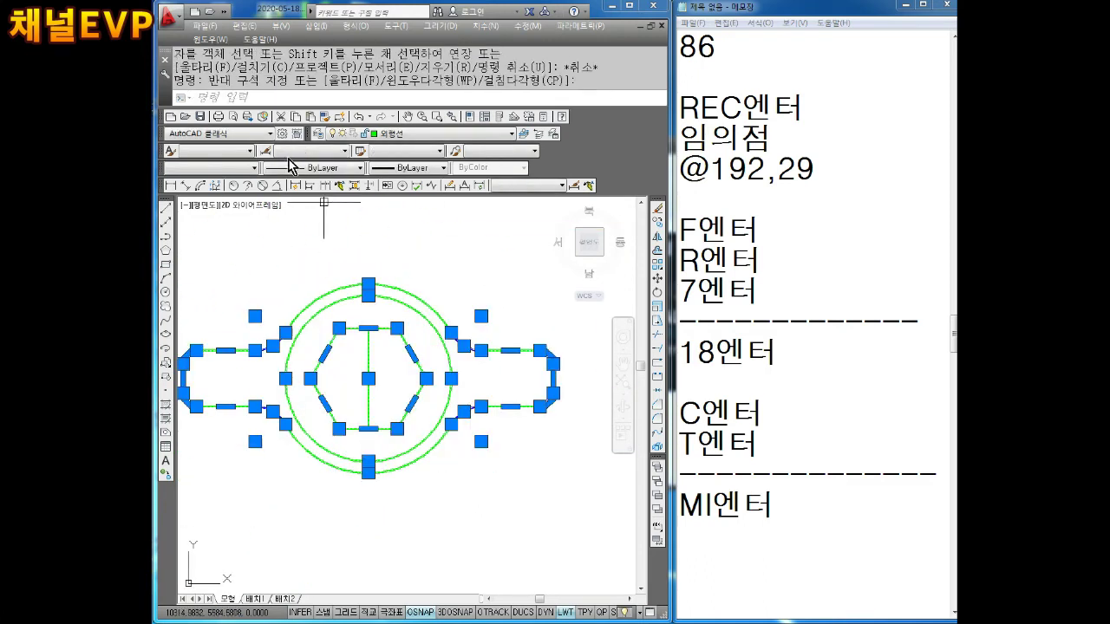
click(211, 167)
key(Escape)
key(Escape)
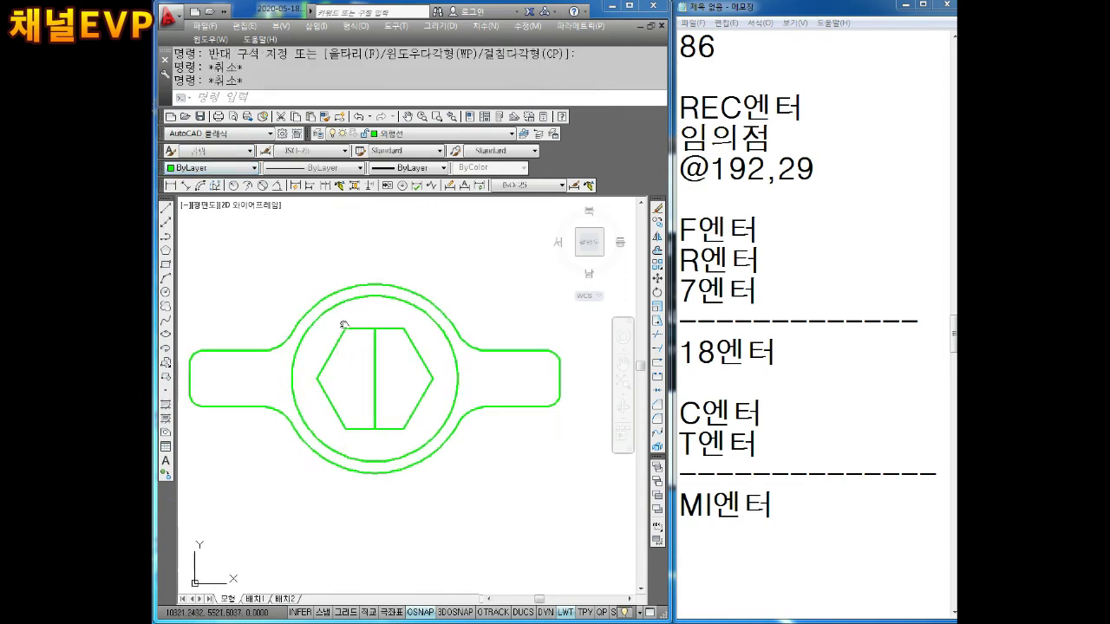
scroll(443, 417, down, 2)
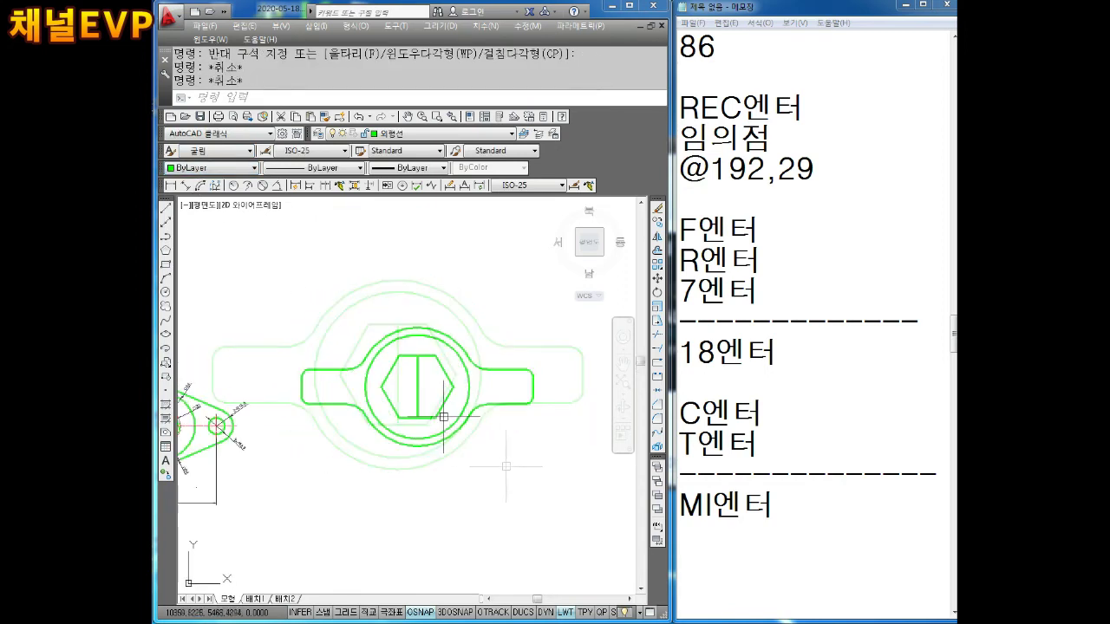
mouse_move(420, 395)
middle_down()
mouse_move(426, 424)
mouse_move(429, 405)
middle_up()
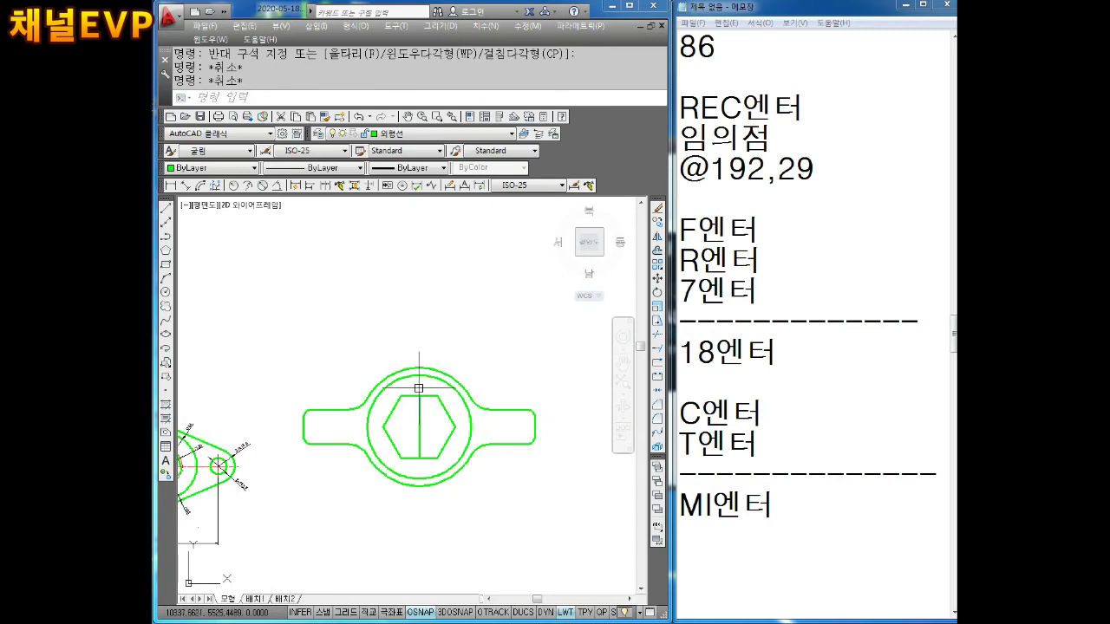
scroll(407, 378, up, 2)
mouse_move(407, 377)
middle_down()
mouse_move(415, 347)
mouse_move(419, 391)
middle_up()
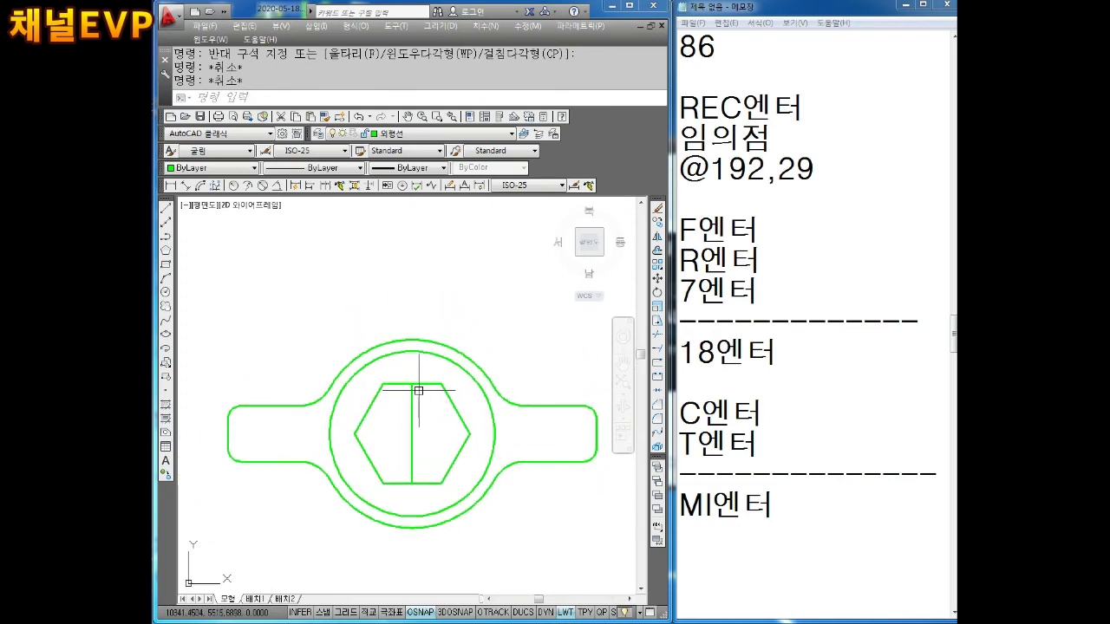
mouse_move(417, 407)
middle_down()
mouse_move(413, 364)
mouse_move(414, 406)
middle_up()
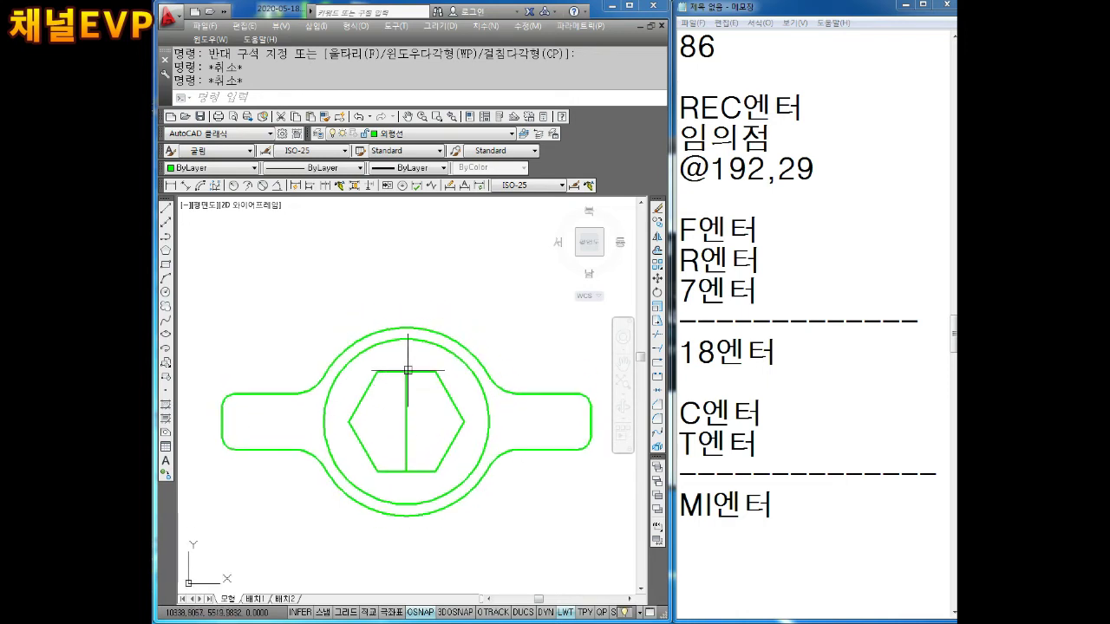
Draw a 98-unit vertical line up from the hexagon's centre with Ortho on.
key(Escape)
text(L)
key(Return)
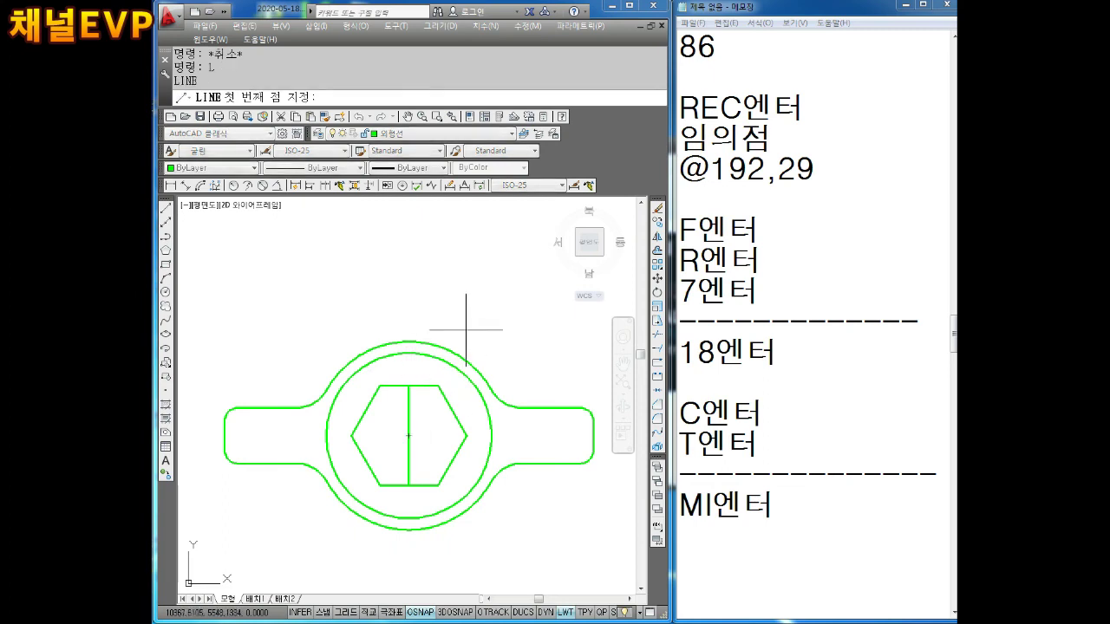
click(408, 435)
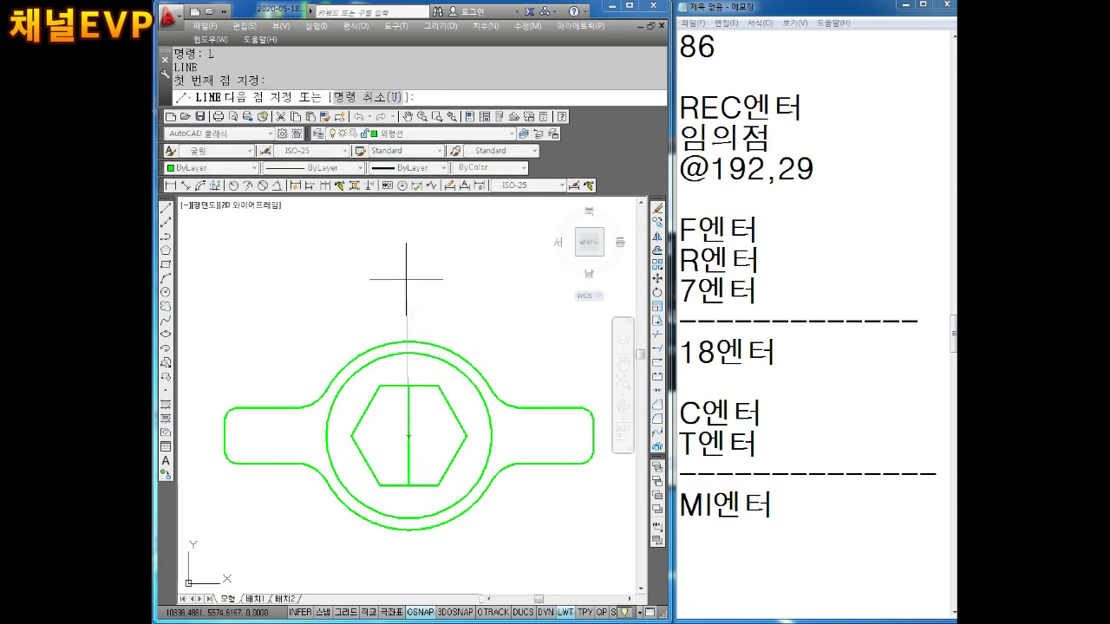
key(F8)
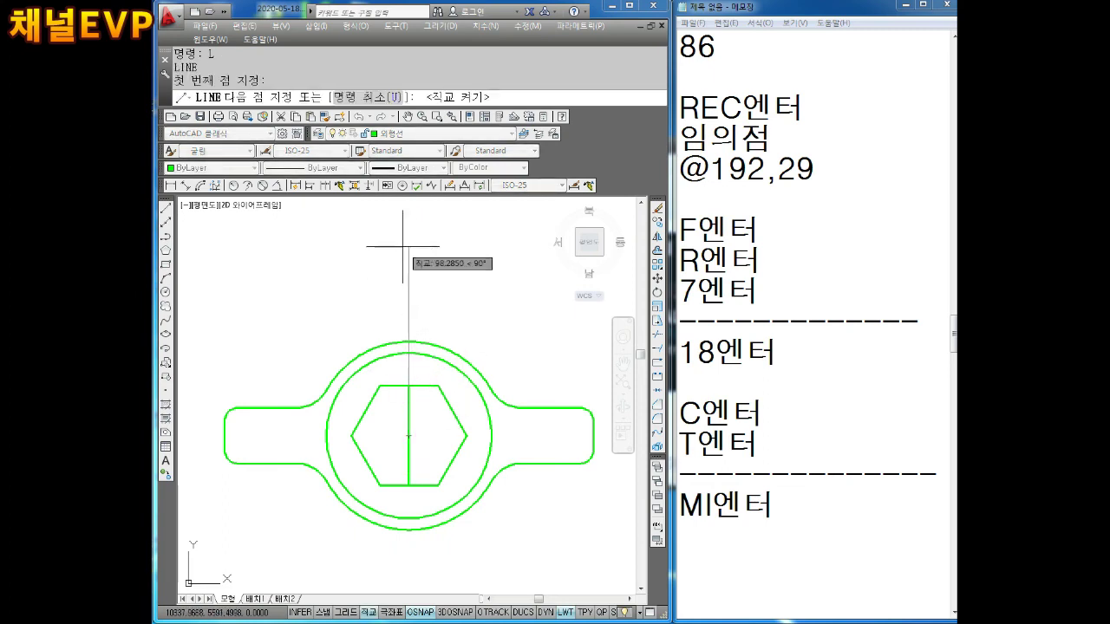
key(Return)
key(Escape)
Move the new vertical line onto the 중심선 centerline layer.
drag(436, 252, 347, 213)
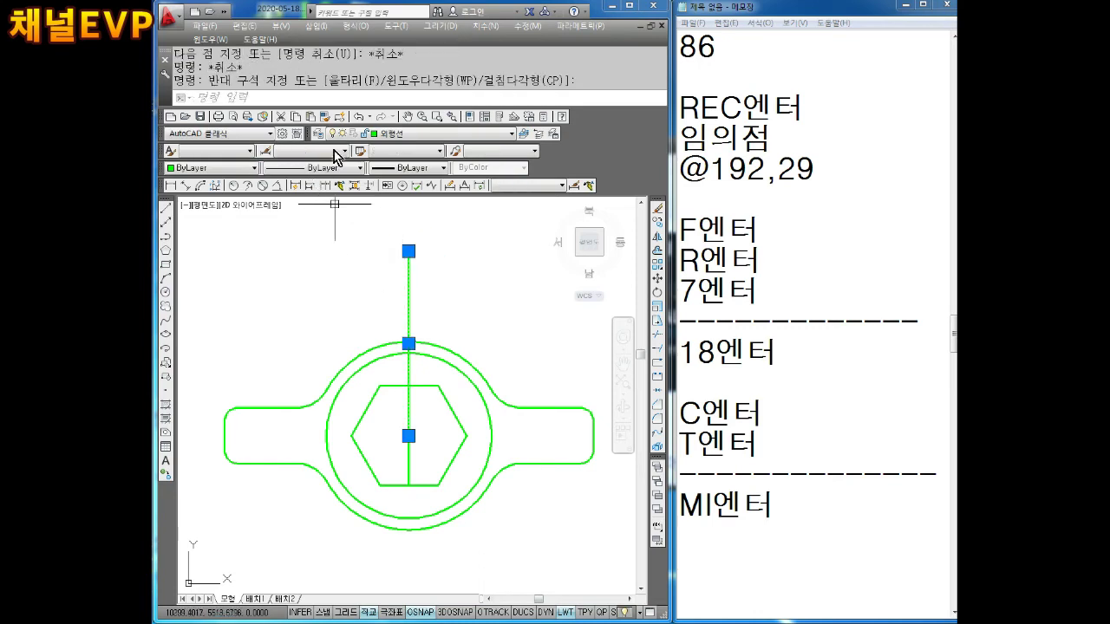
click(404, 134)
click(392, 208)
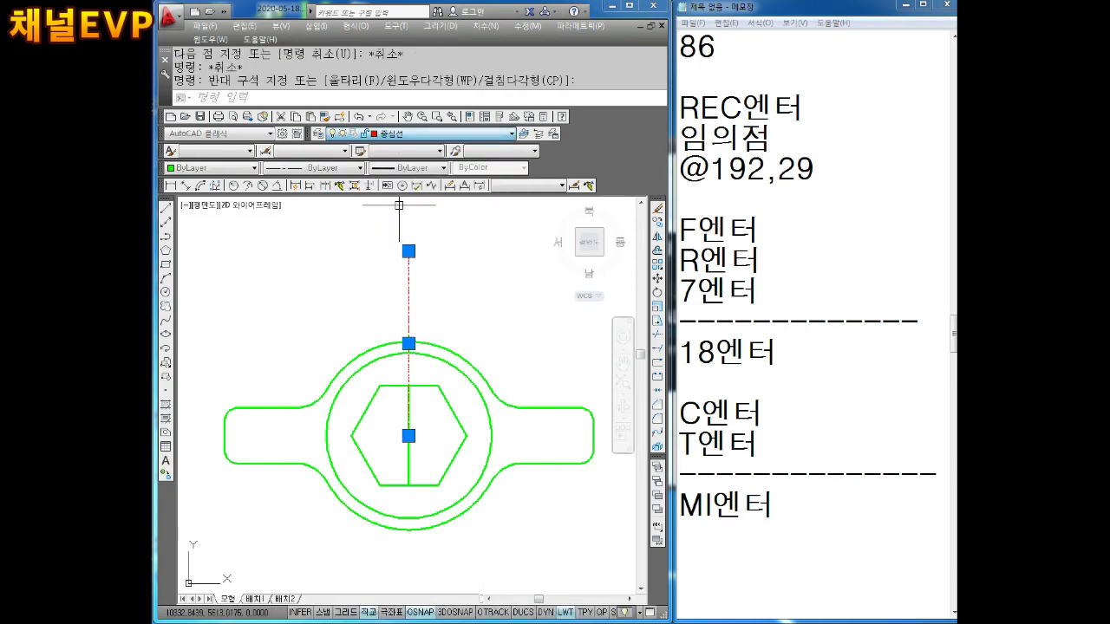
key(Escape)
key(Escape)
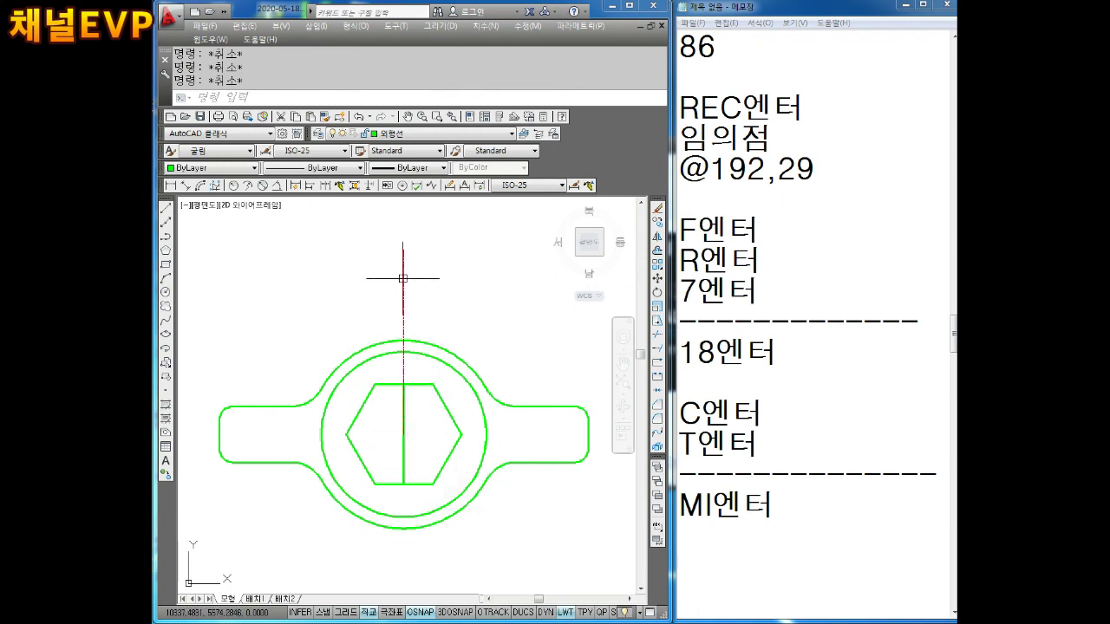
Draw a 52-diameter circle centred on the centerline's top endpoint.
middle_drag(404, 278, 412, 292)
text(C)
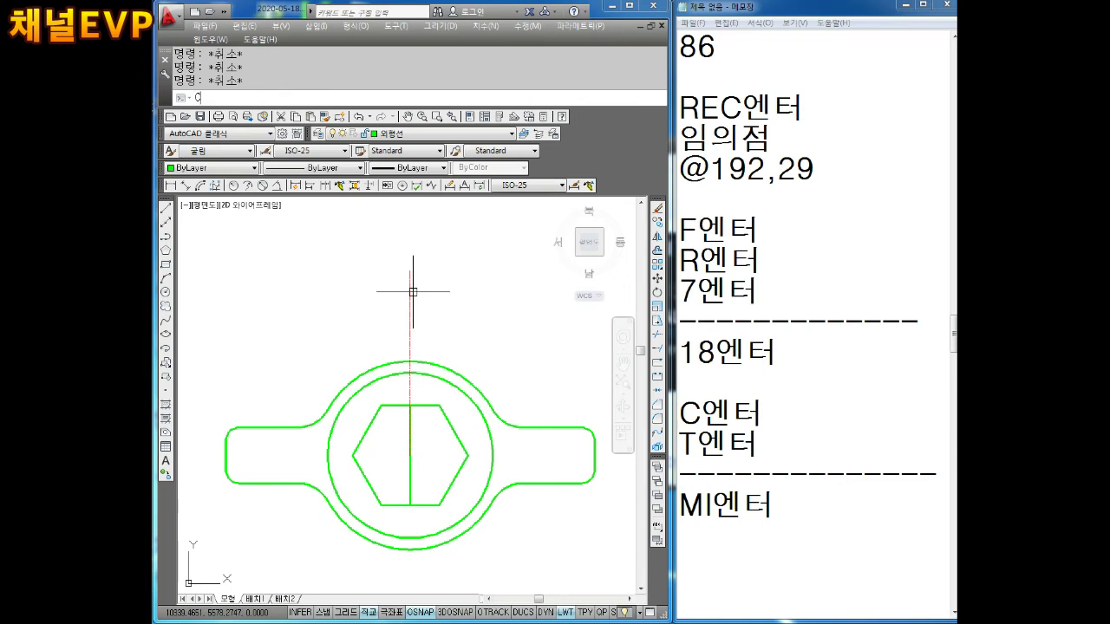
key(Return)
click(410, 273)
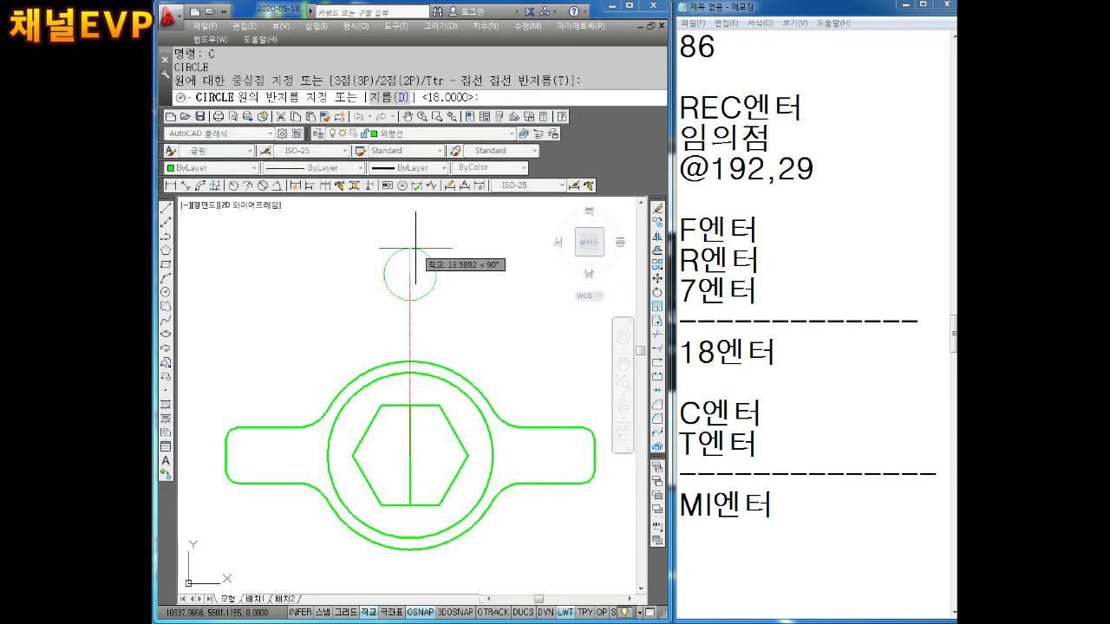
text(D)
key(Return)
text(52)
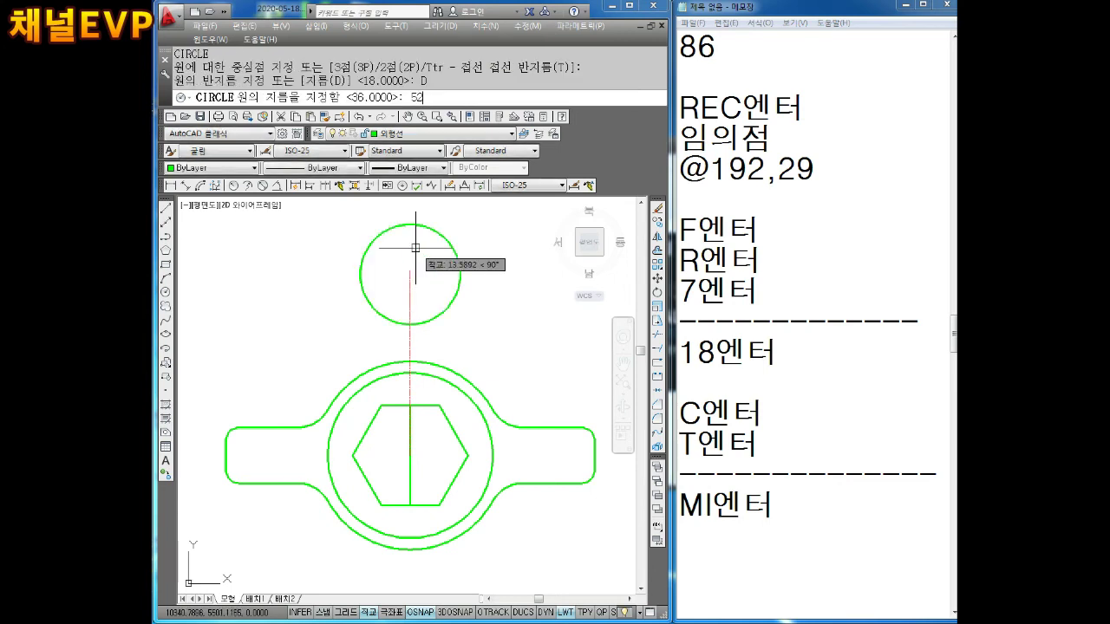
key(Return)
key(Escape)
Add a concentric radius-19 circle at the same centre point.
key(Return)
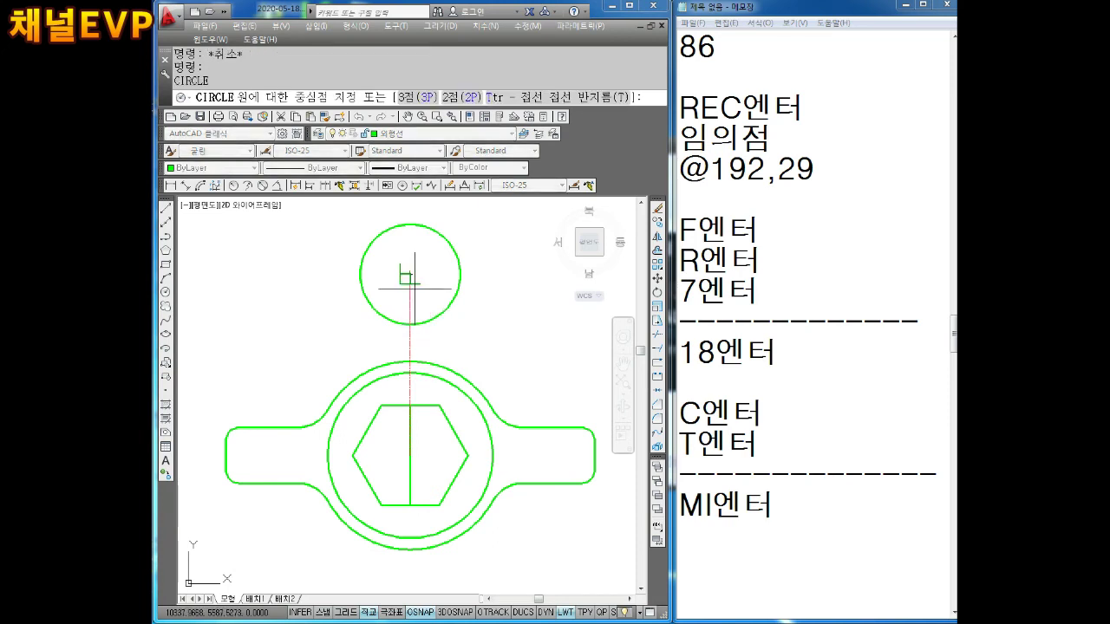
click(405, 278)
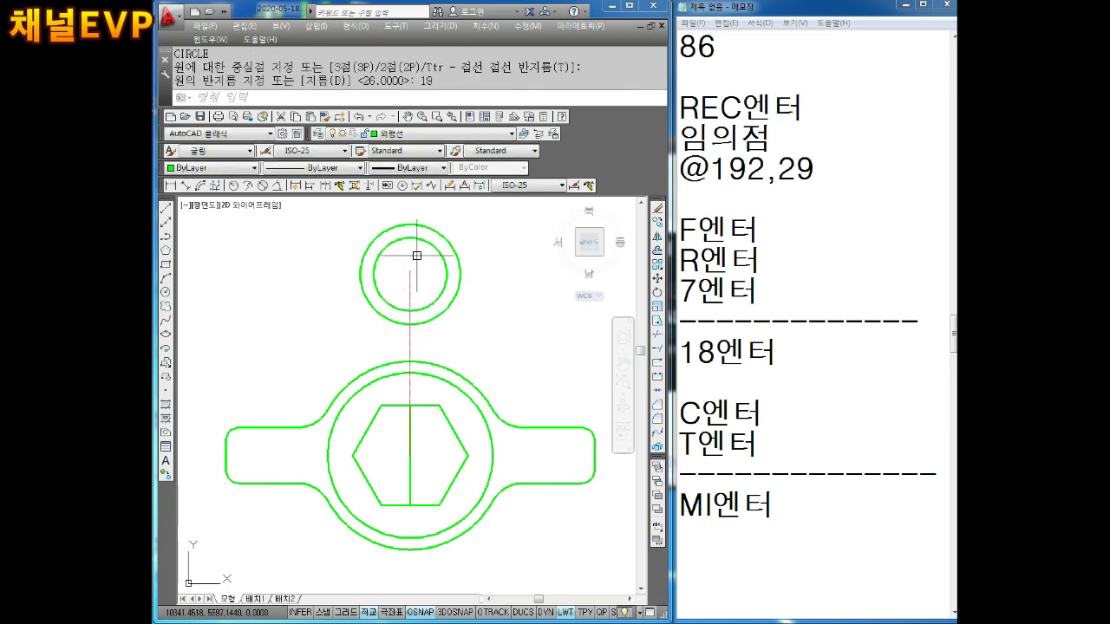
key(Escape)
key(Escape)
key(Escape)
middle_drag(441, 323, 432, 291)
click(716, 532)
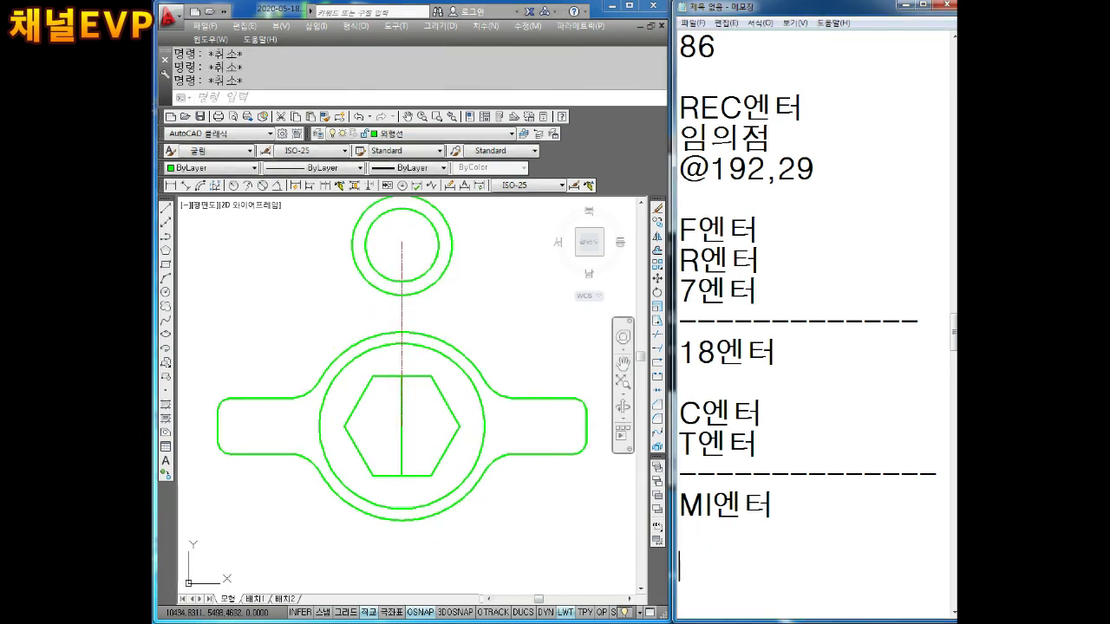
Write the notes 수직보조선 and 96 그린 후 on separate lines.
text(수직)
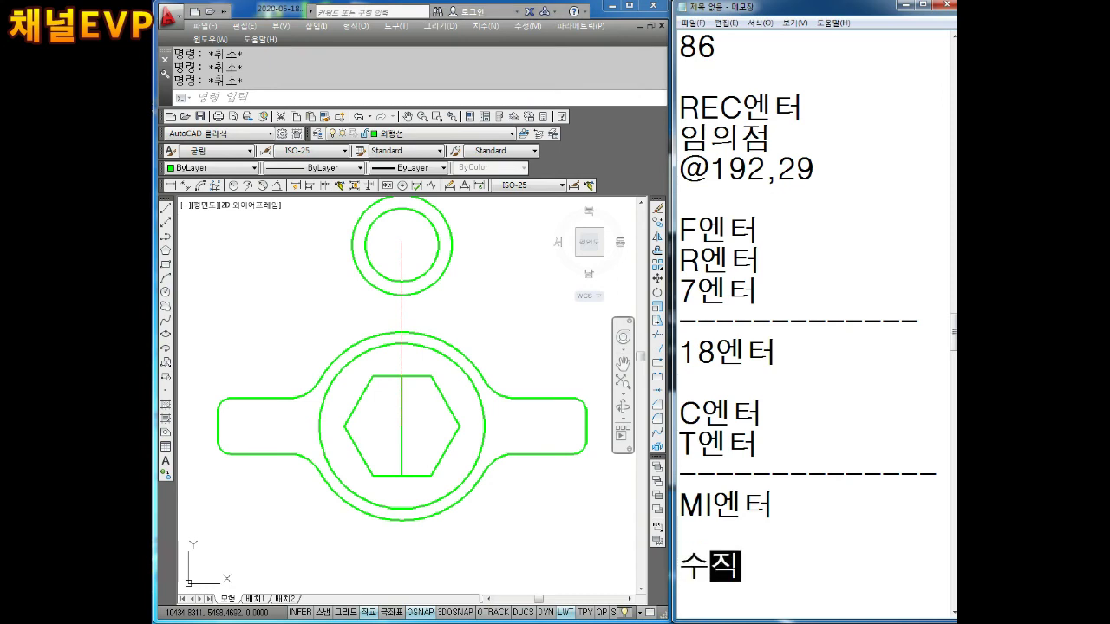
text(보조선)
key(Return)
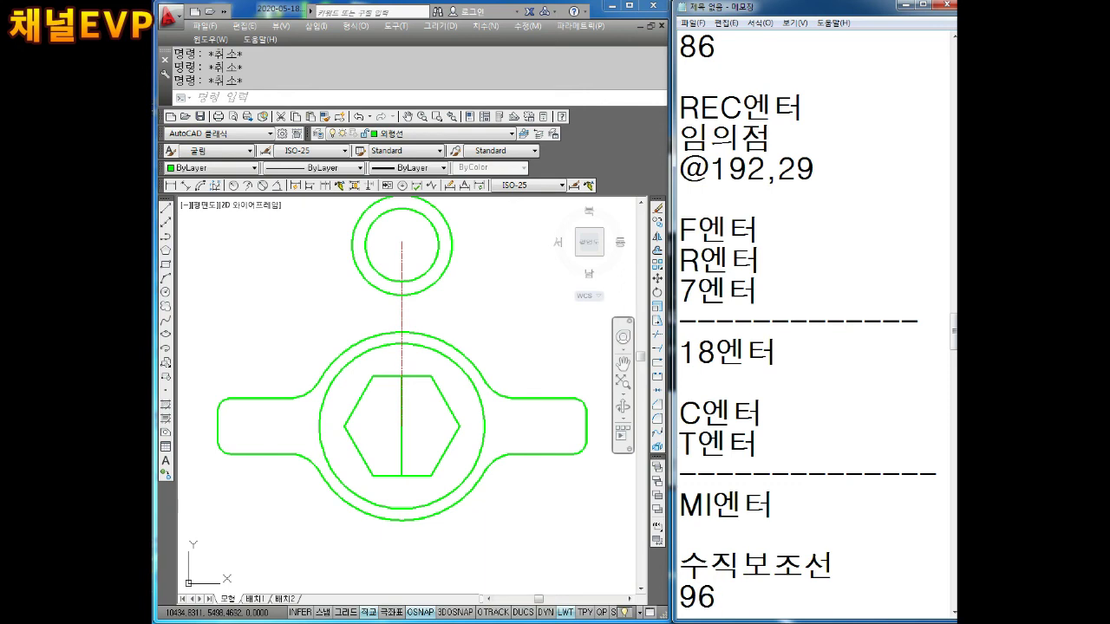
text(그리기)
key(Return)
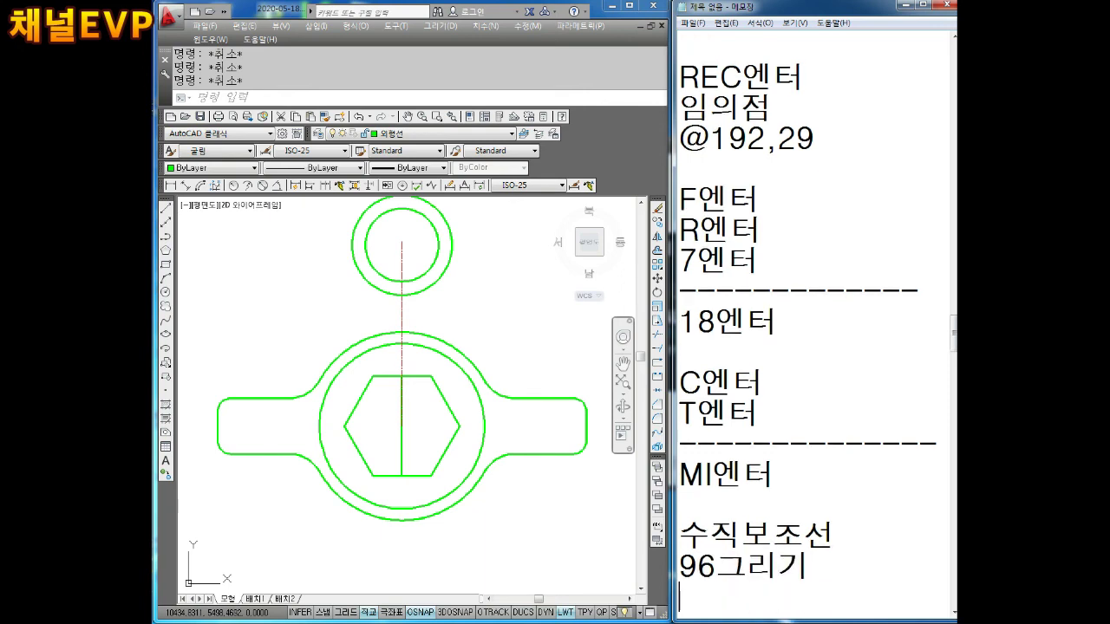
text(그림)
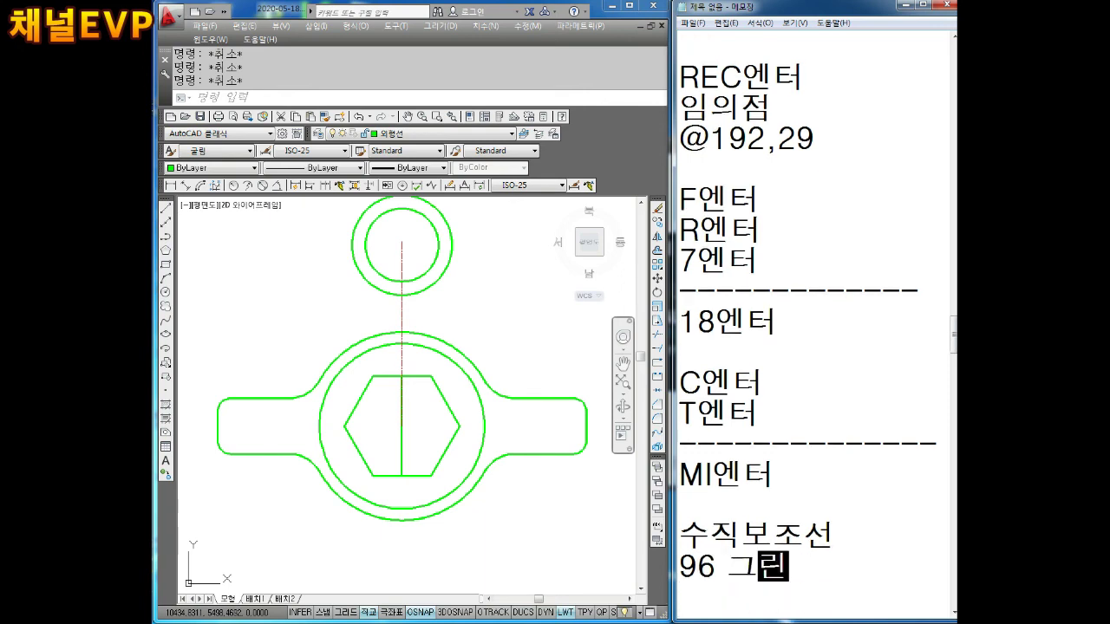
key(BackSpace)
text(린 후)
key(Return)
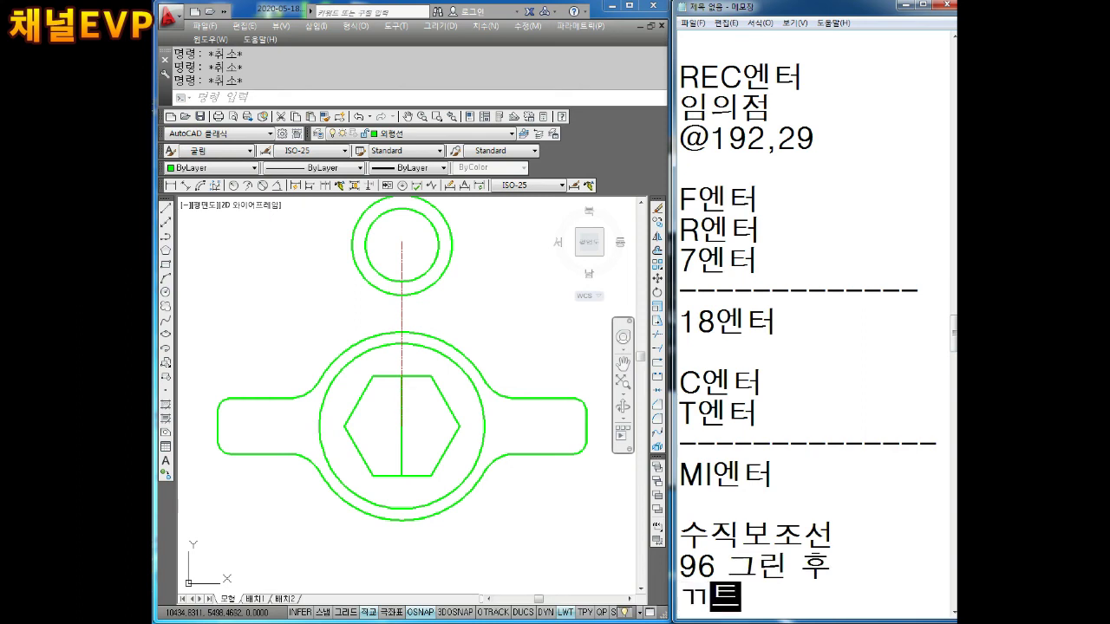
Continue the notes with 끝점 활용, C엔터, 52파이, and begin R19.
text(끝점)
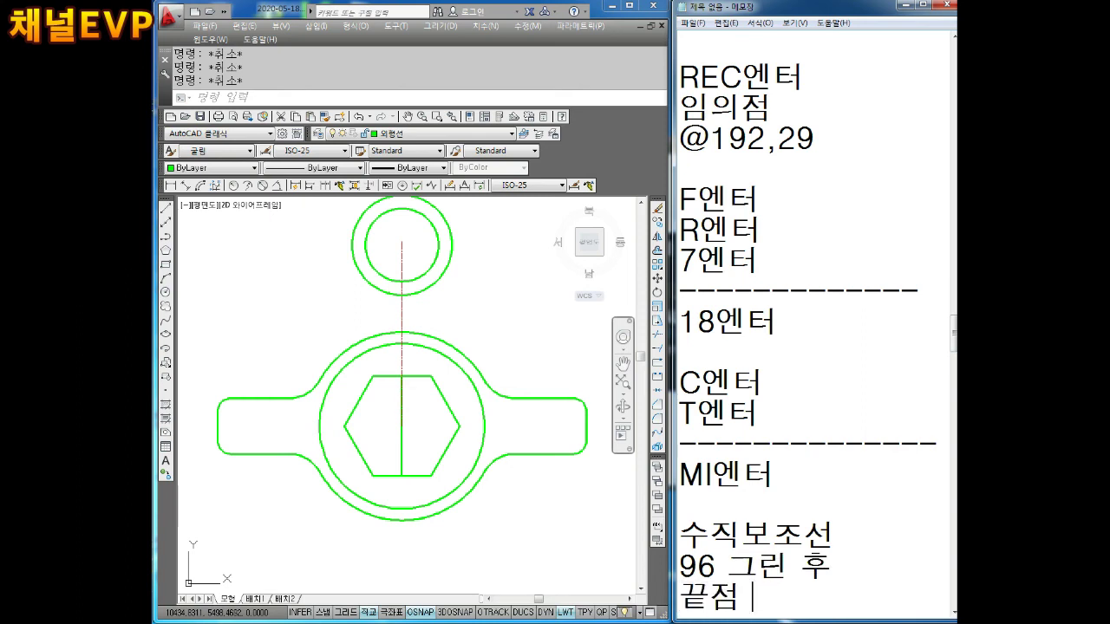
text( 활용)
key(Return)
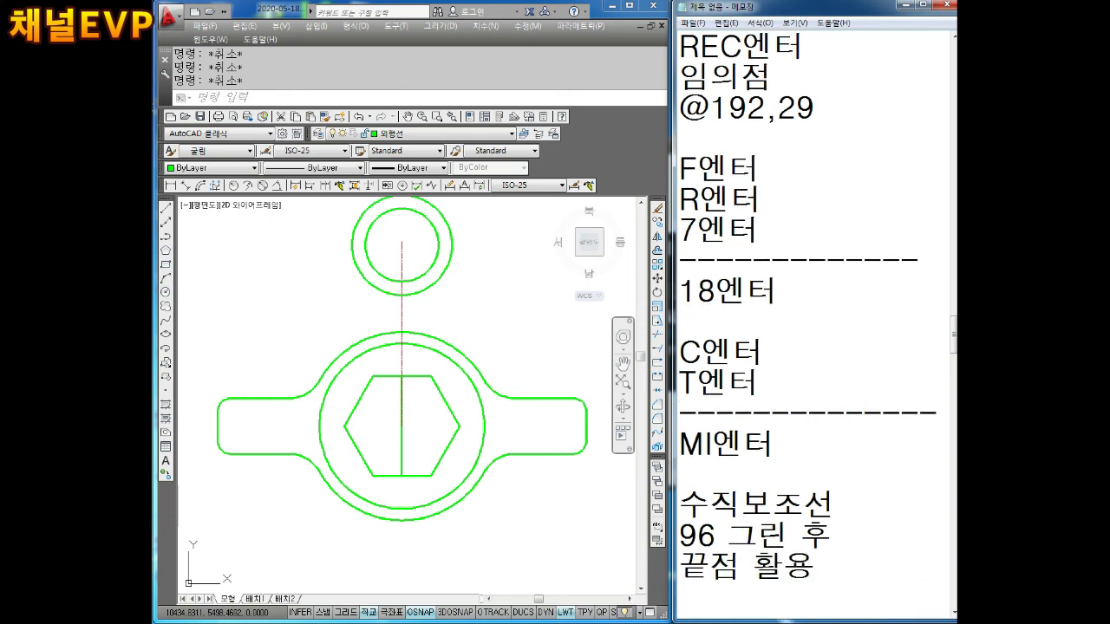
text(C엔터)
key(Return)
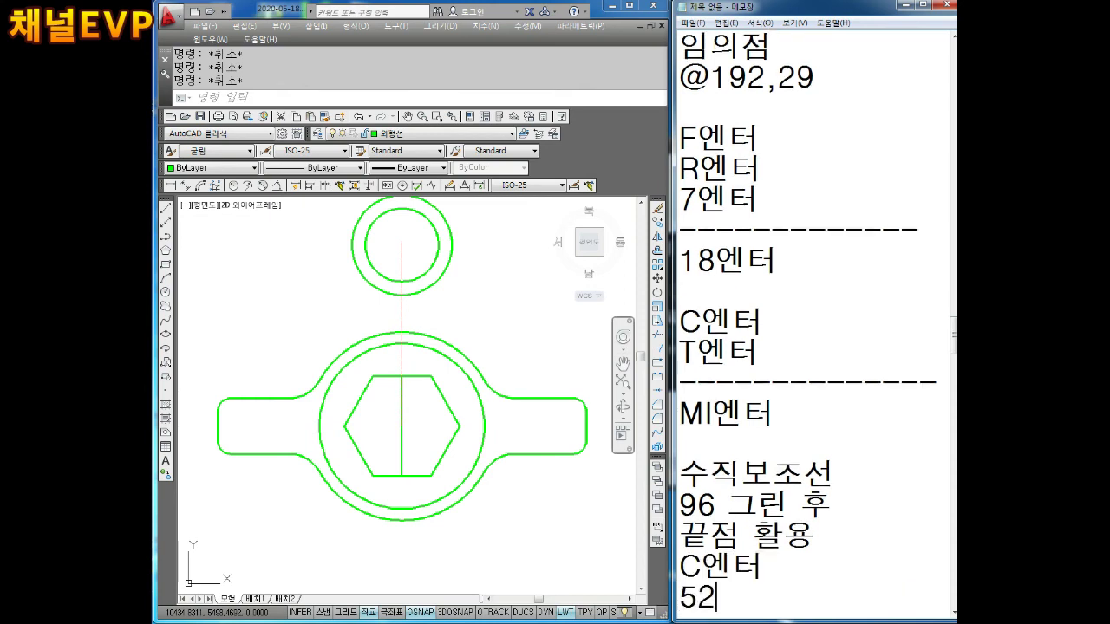
text(ㅍㅏㅏㅣ)
key(Return)
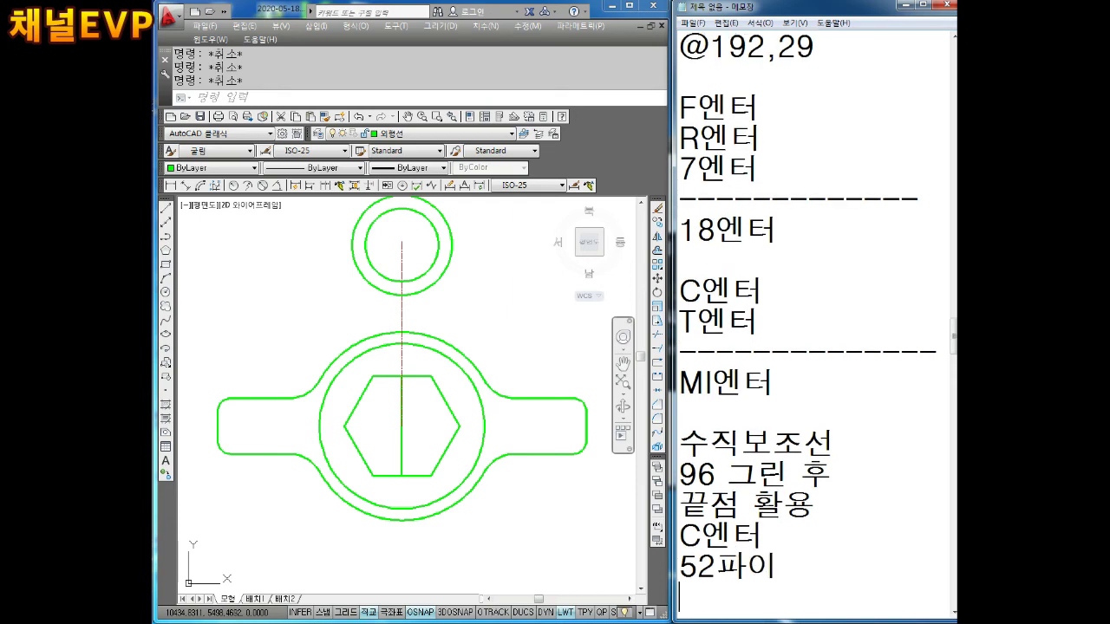
text(ㄱ)
Add the lines C엔터 and T엔터 to the notes below R19.
key(Return)
key(Return)
middle_drag(384, 415, 382, 439)
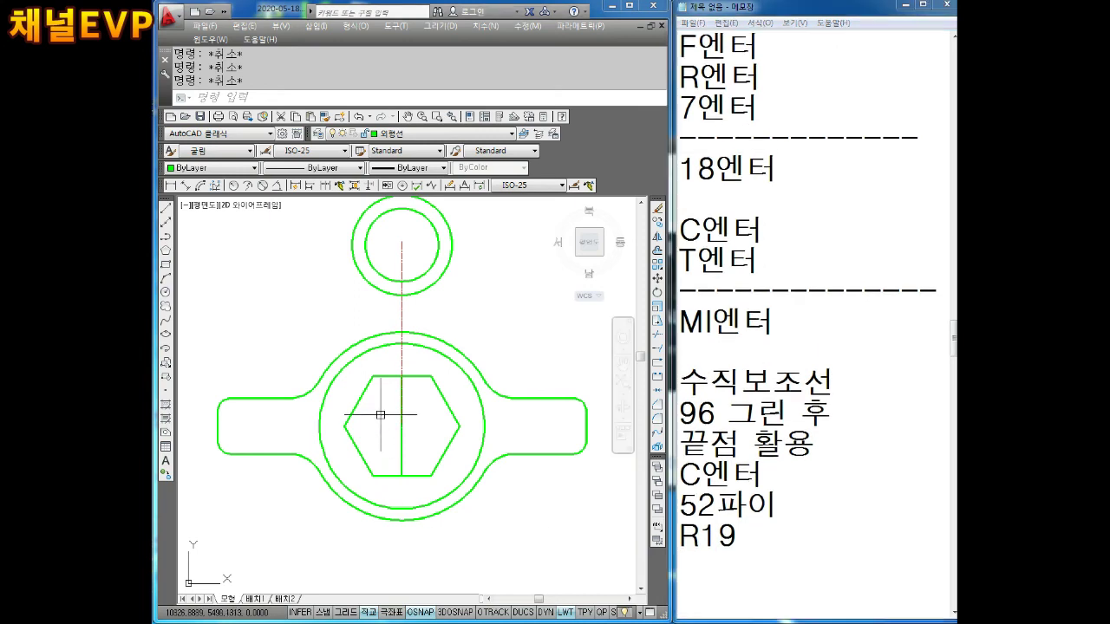
scroll(399, 367, up, 1)
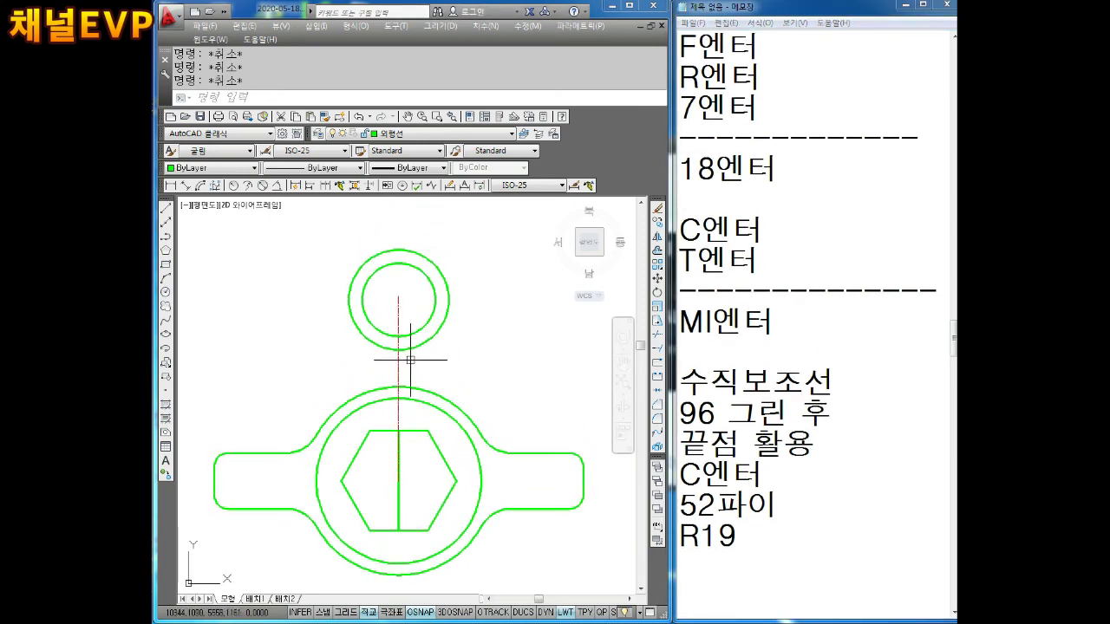
scroll(428, 365, up, 1)
click(697, 564)
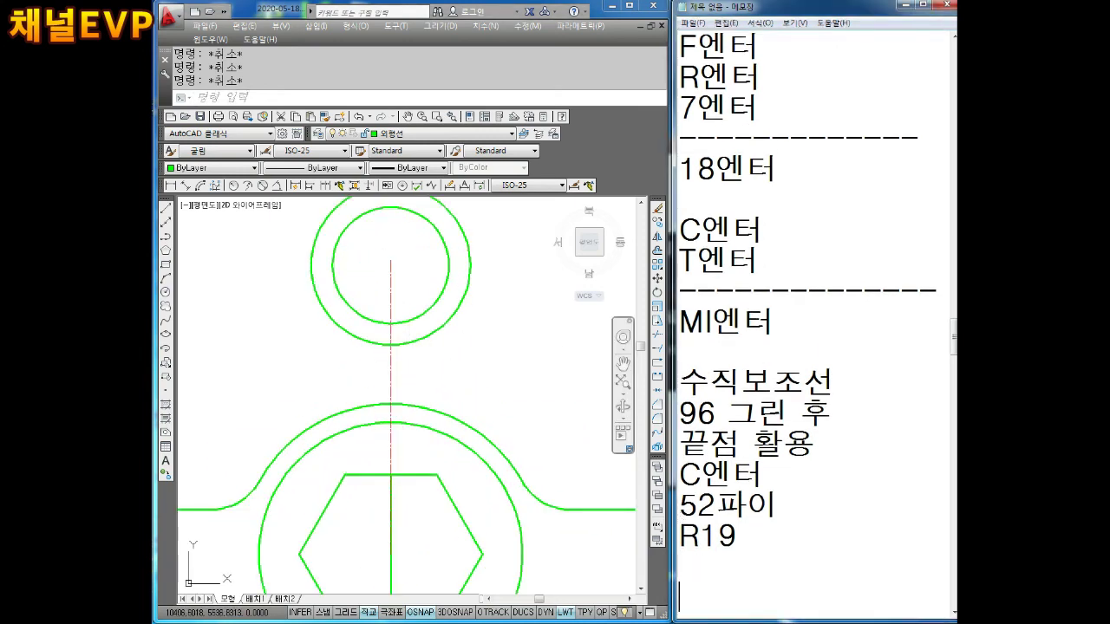
text(ㅊD)
text(엔터)
key(Return)
text(Tㄱㅇ)
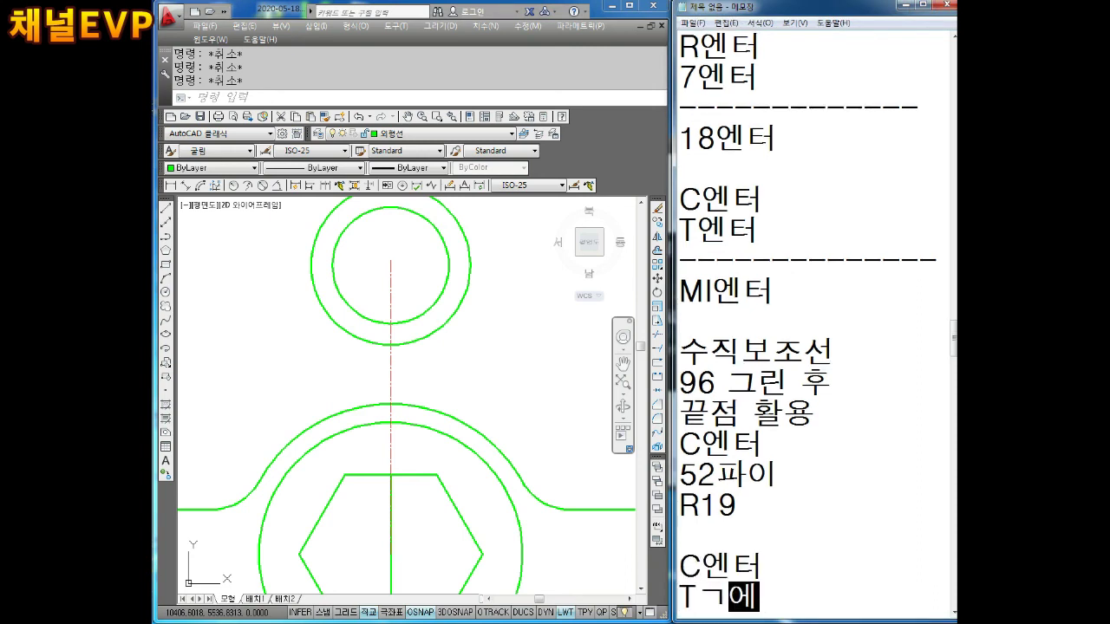
key(BackSpace)
key(BackSpace)
text(엔터)
key(Return)
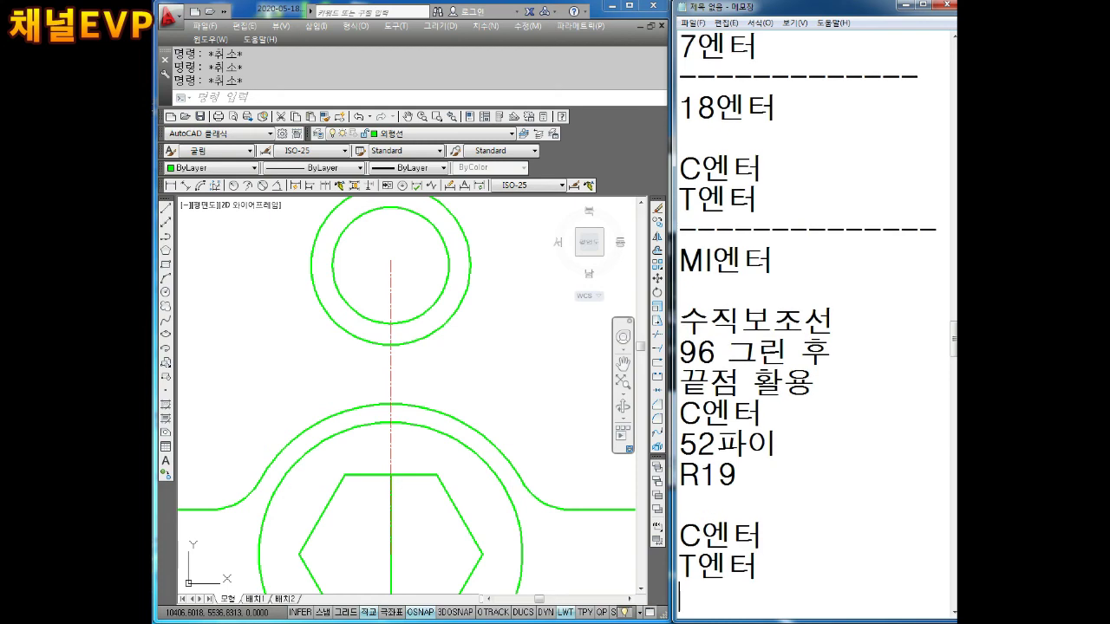
Draw a radius-14 circle tangent to the upper ring and the hub's outer ring.
click(417, 465)
text(c)
key(Return)
text(t)
key(Return)
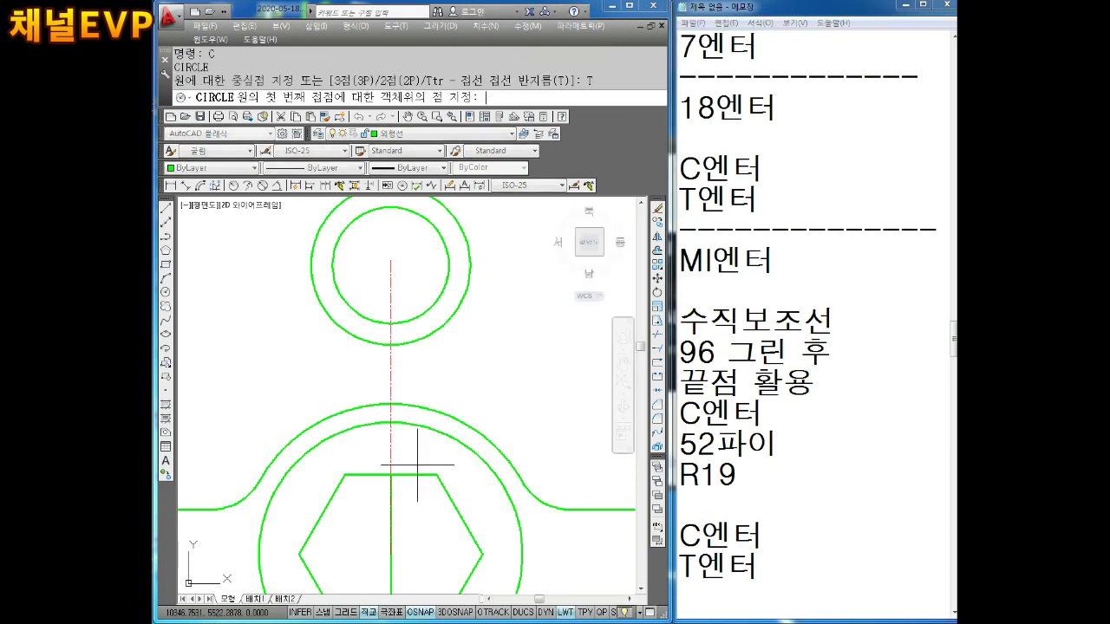
click(355, 338)
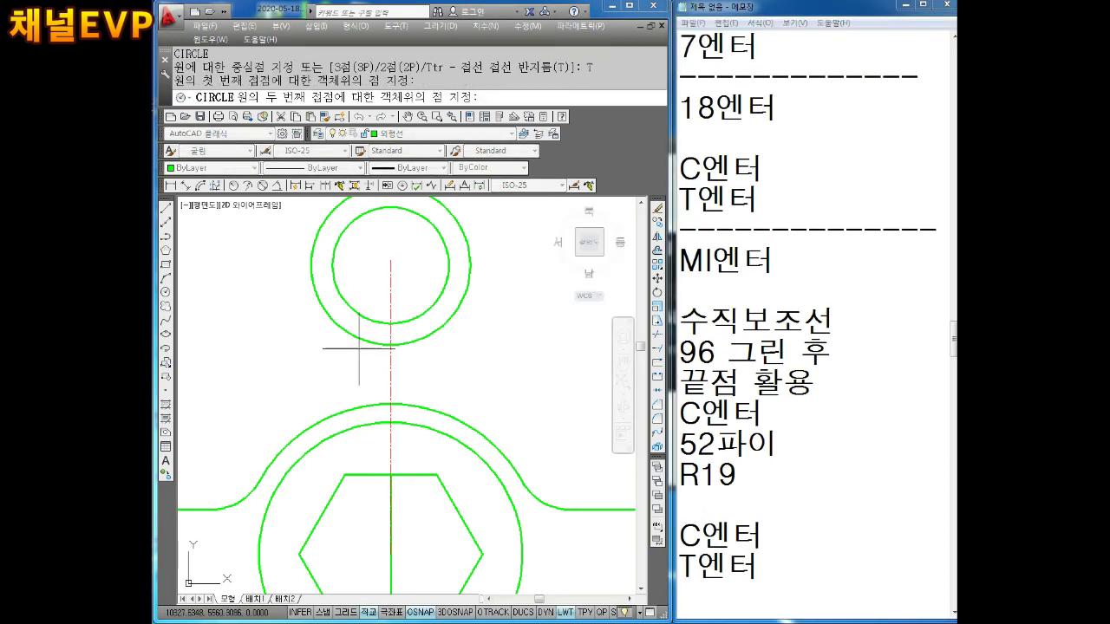
click(352, 408)
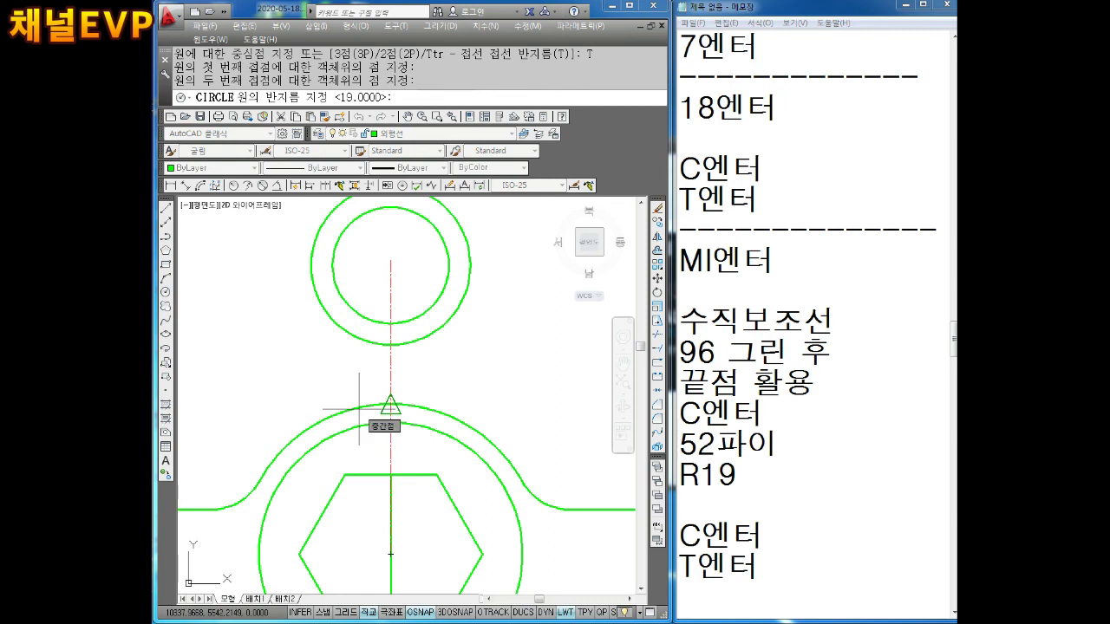
text(14)
key(Return)
key(Escape)
key(Escape)
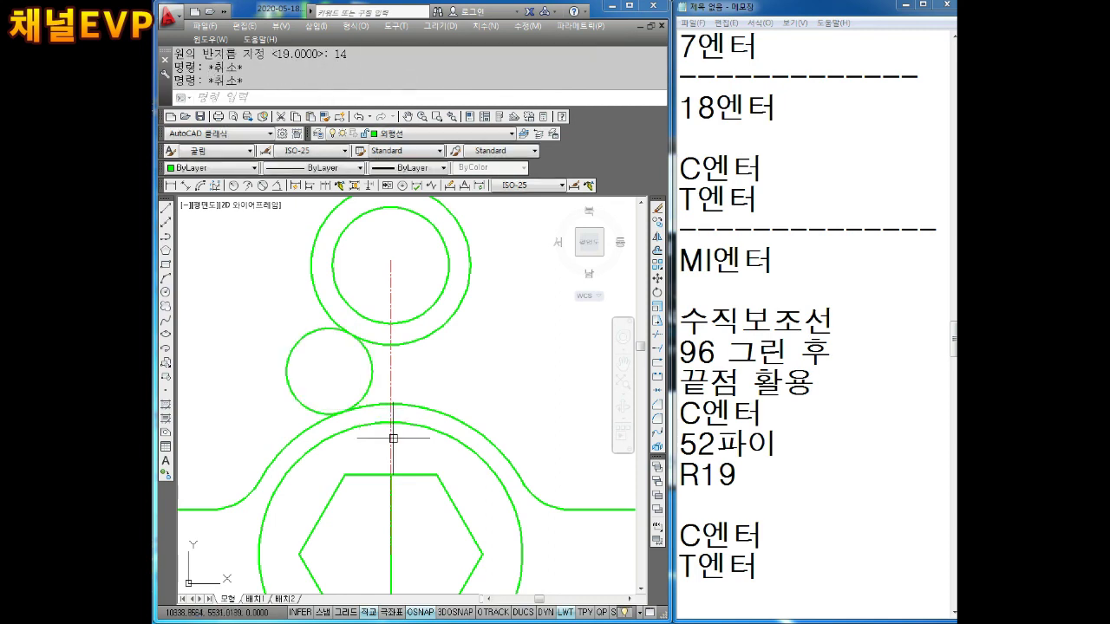
click(783, 572)
Append TR엔터 and MI엔터 on new lines after the tangent-circle notes.
key(Return)
text(TR)
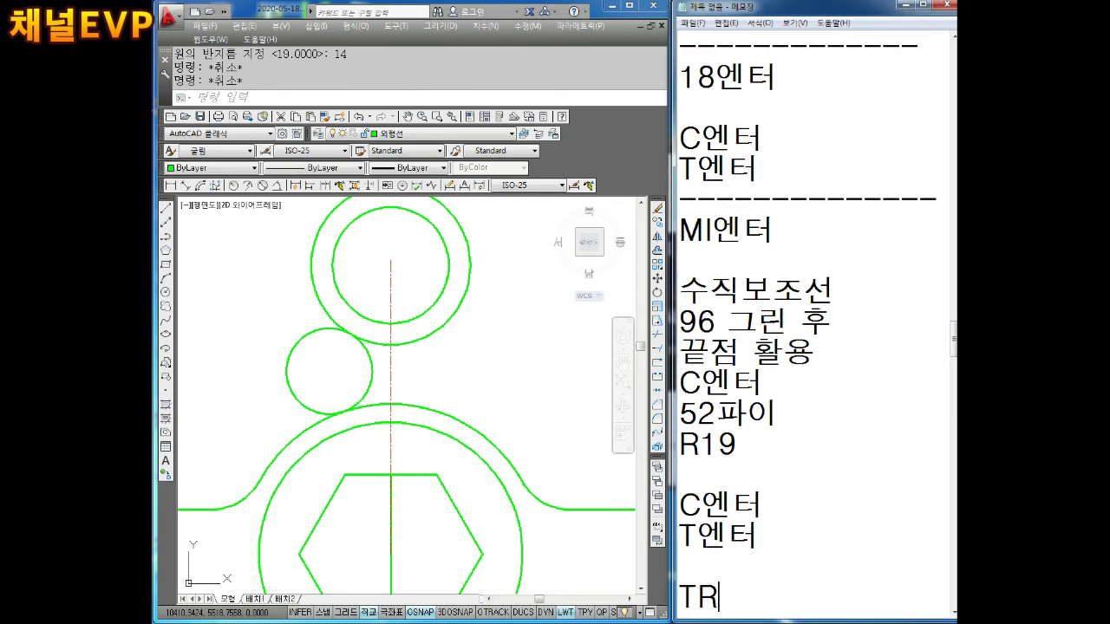
text(ㅇ=)
key(BackSpace)
key(Return)
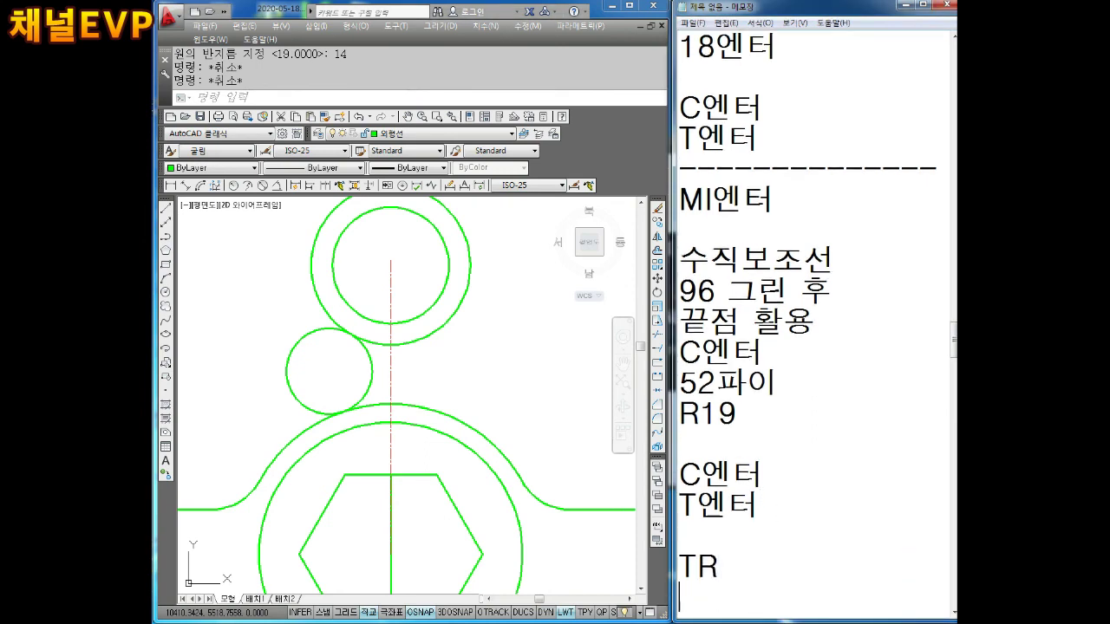
text(ㅇ)
key(BackSpace)
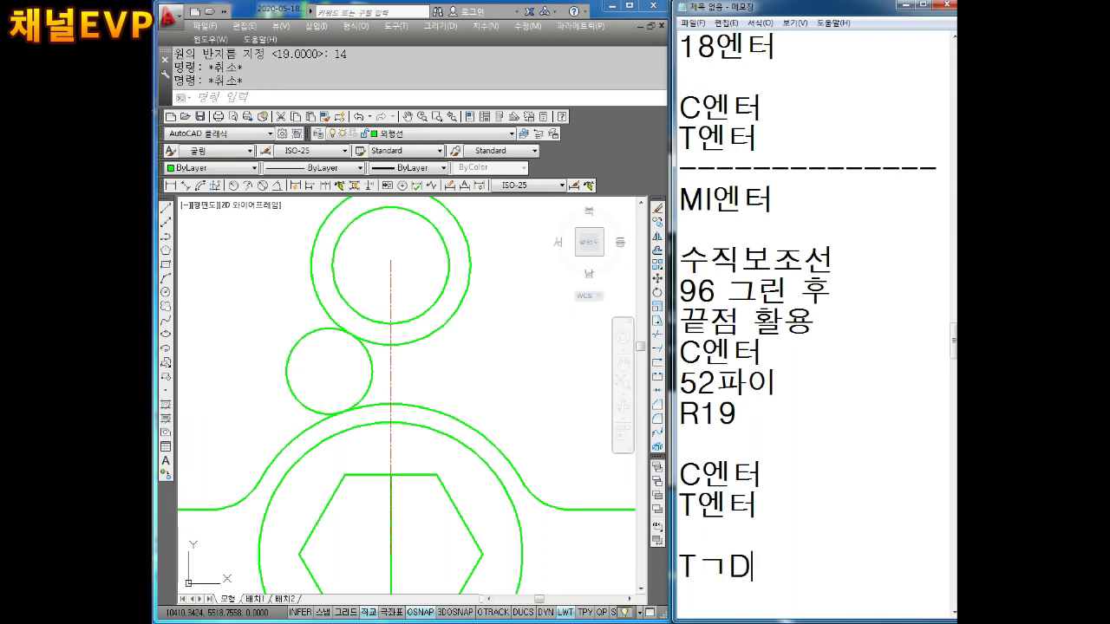
text(엔터)
key(Return)
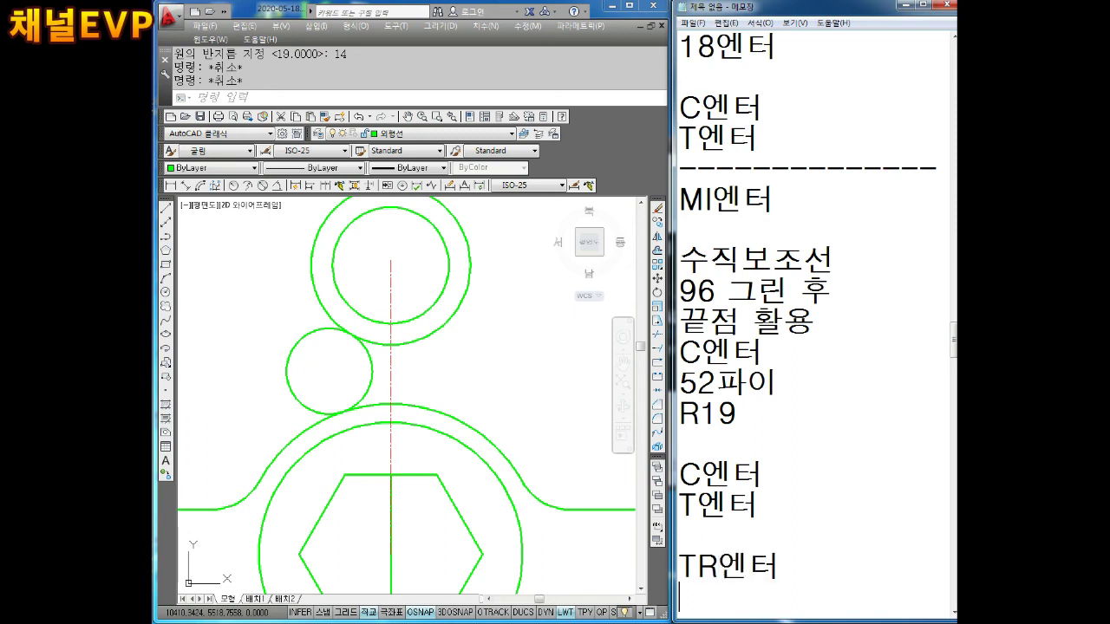
key(Return)
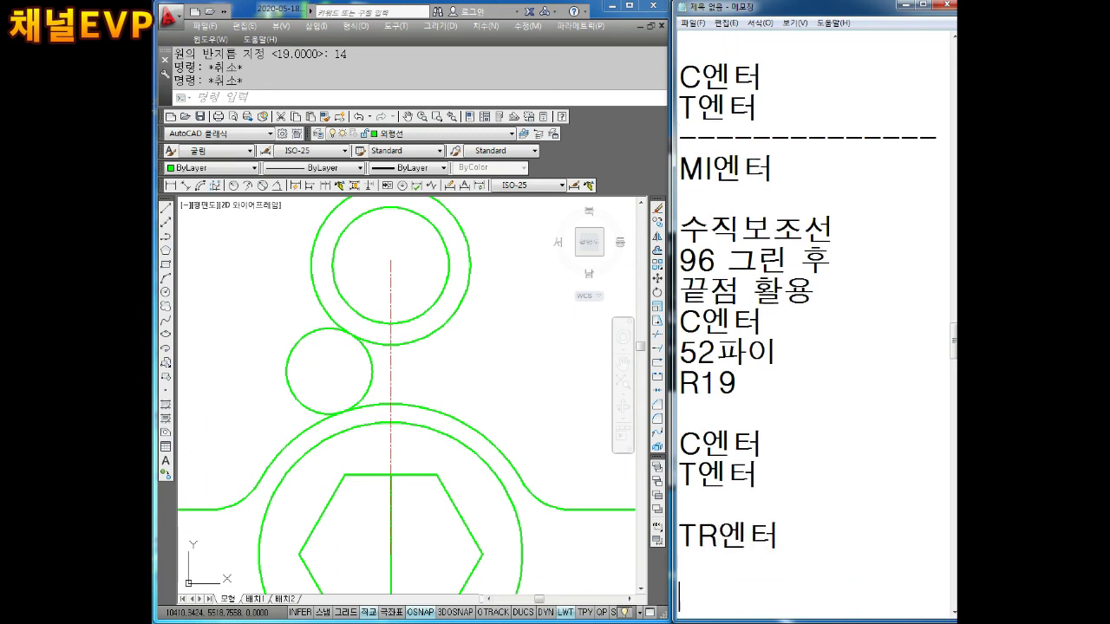
text(MI엔터)
key(Return)
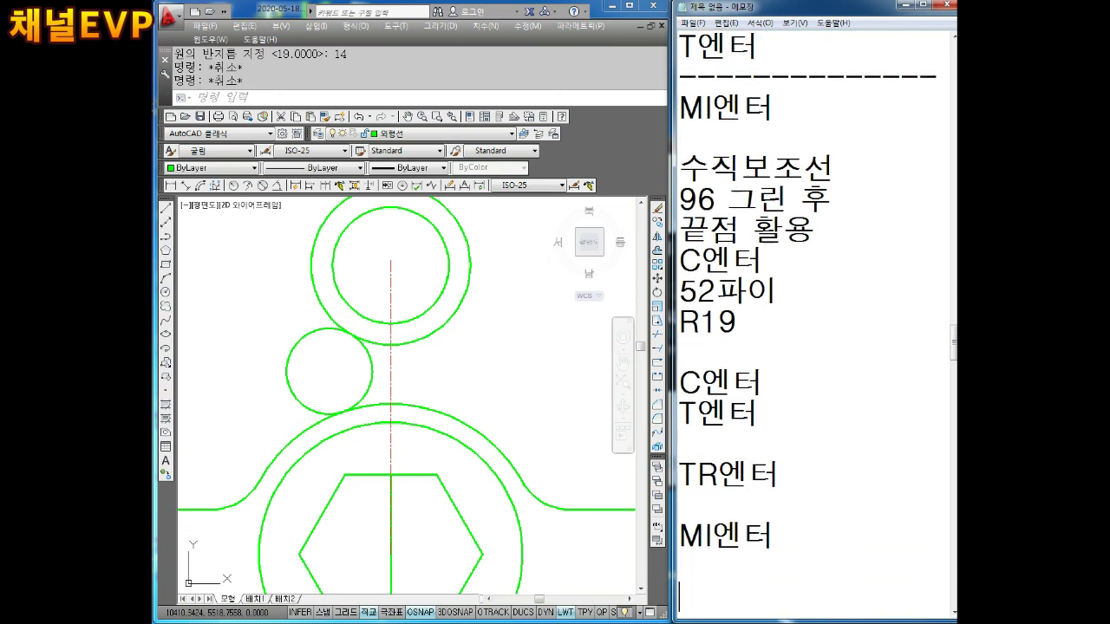
Trim away the left arc of the radius-14 tangent circle.
click(443, 391)
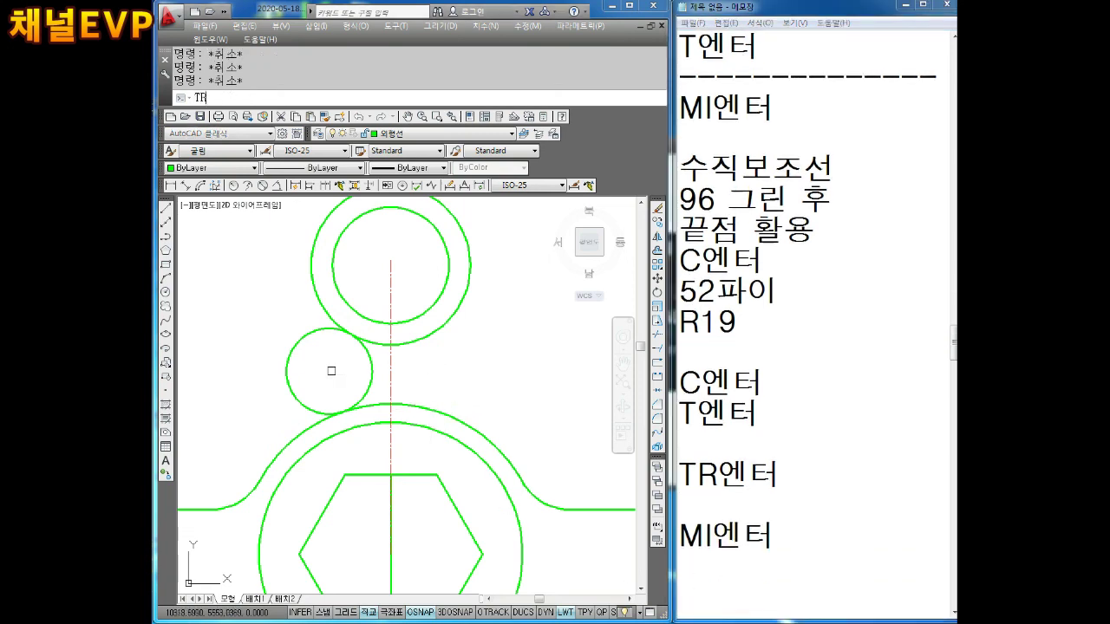
text(tr)
key(Return)
click(329, 410)
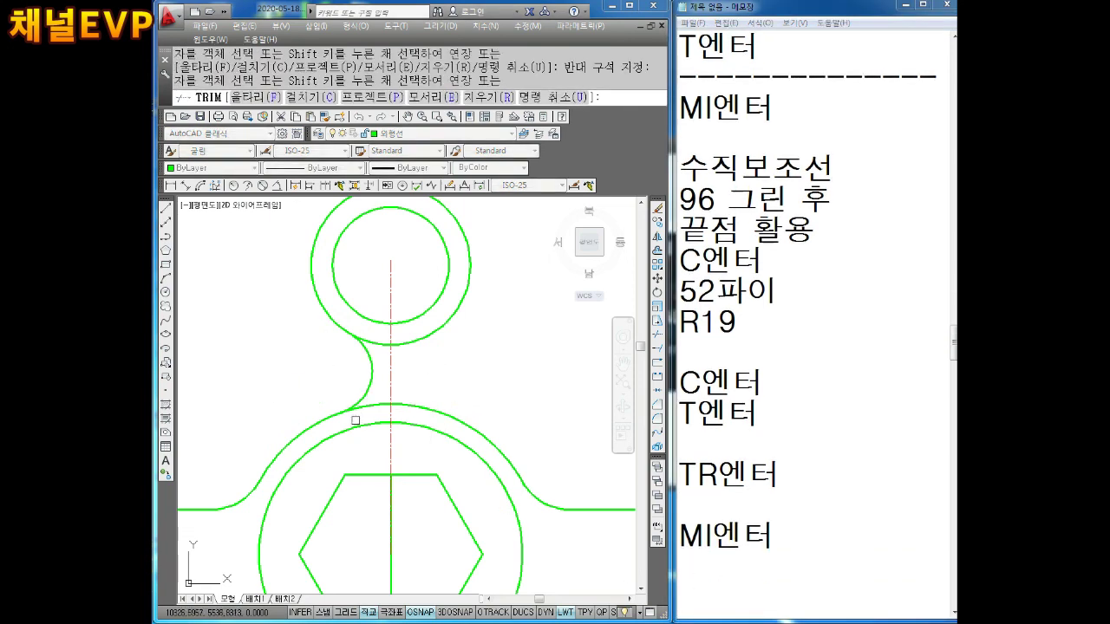
middle_drag(355, 420, 388, 413)
key(Escape)
key(Escape)
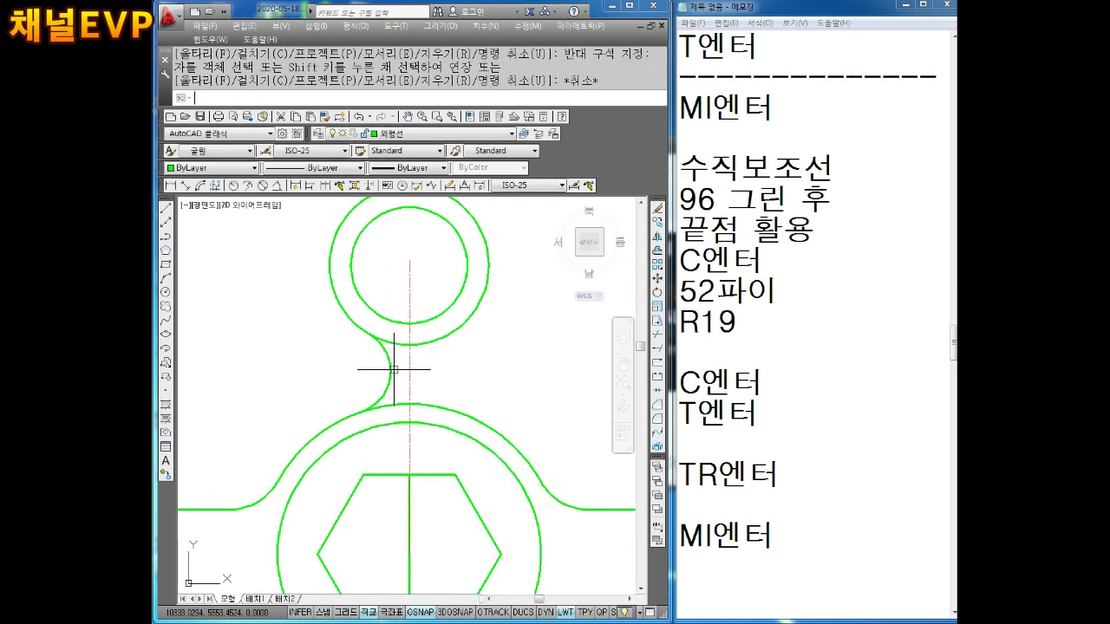
key(Escape)
text(MI)
Mirror the remaining fillet arc about the vertical centerline, keeping the original.
key(Return)
click(396, 366)
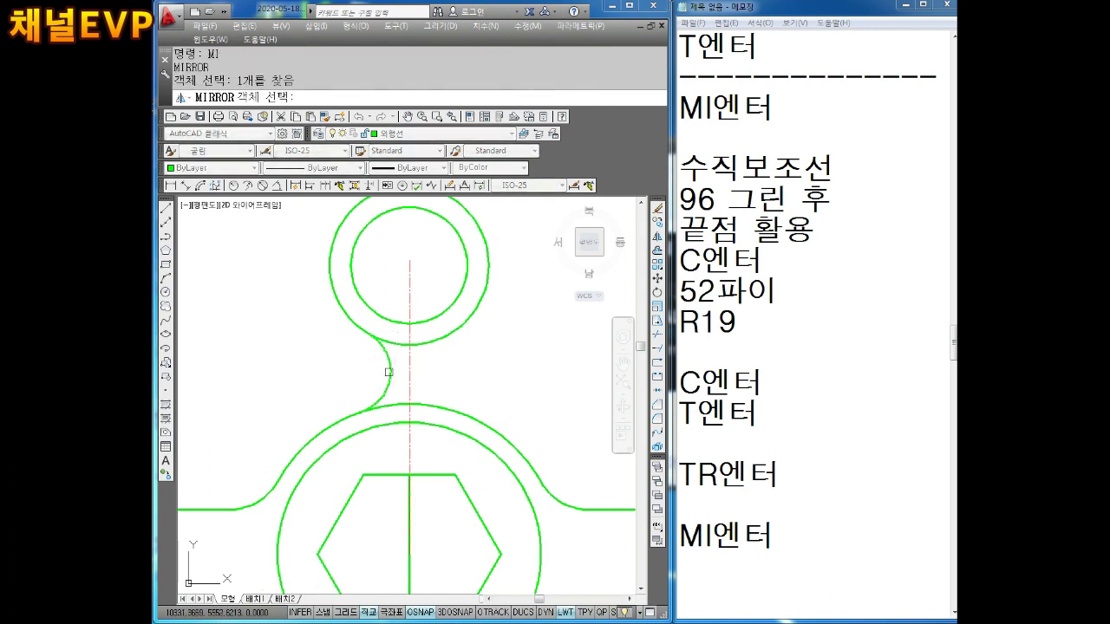
key(Return)
click(410, 330)
click(409, 406)
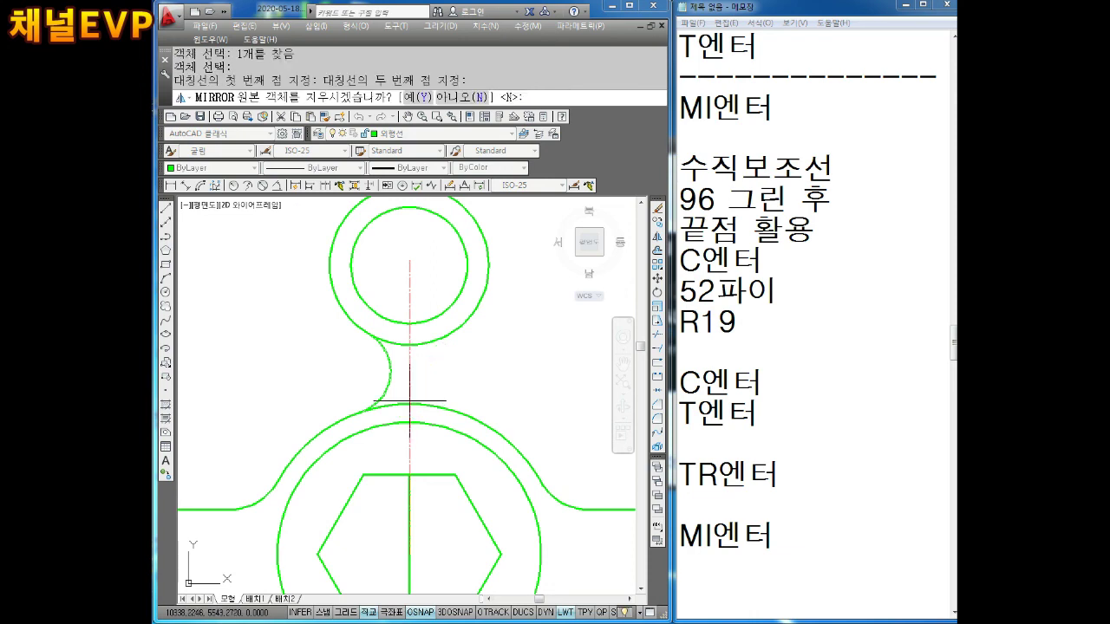
key(Return)
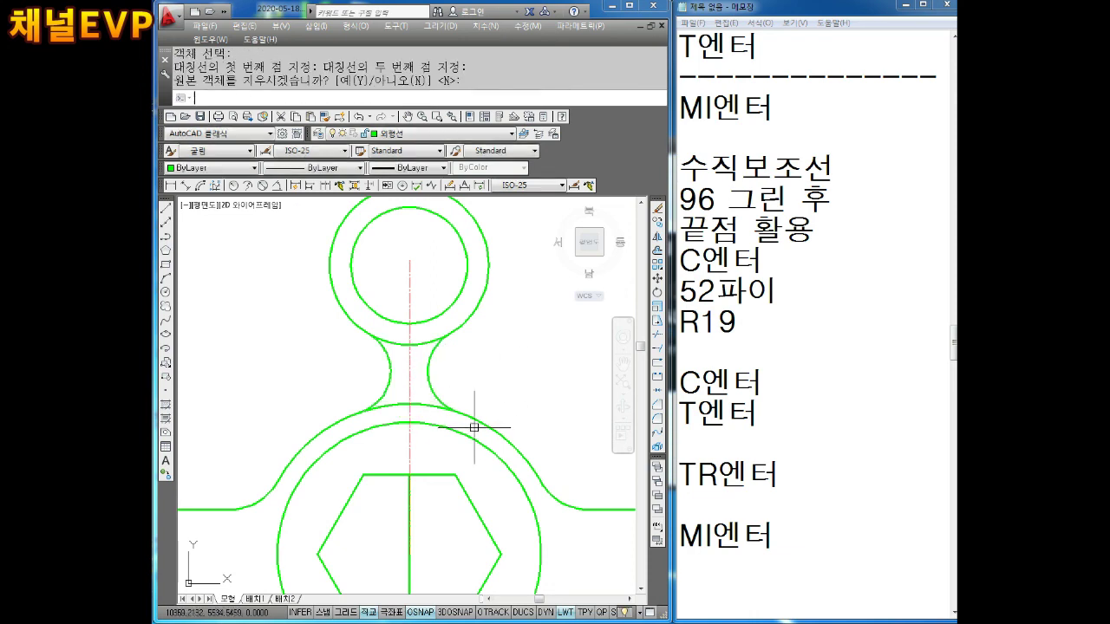
text(tr)
key(Return)
key(Return)
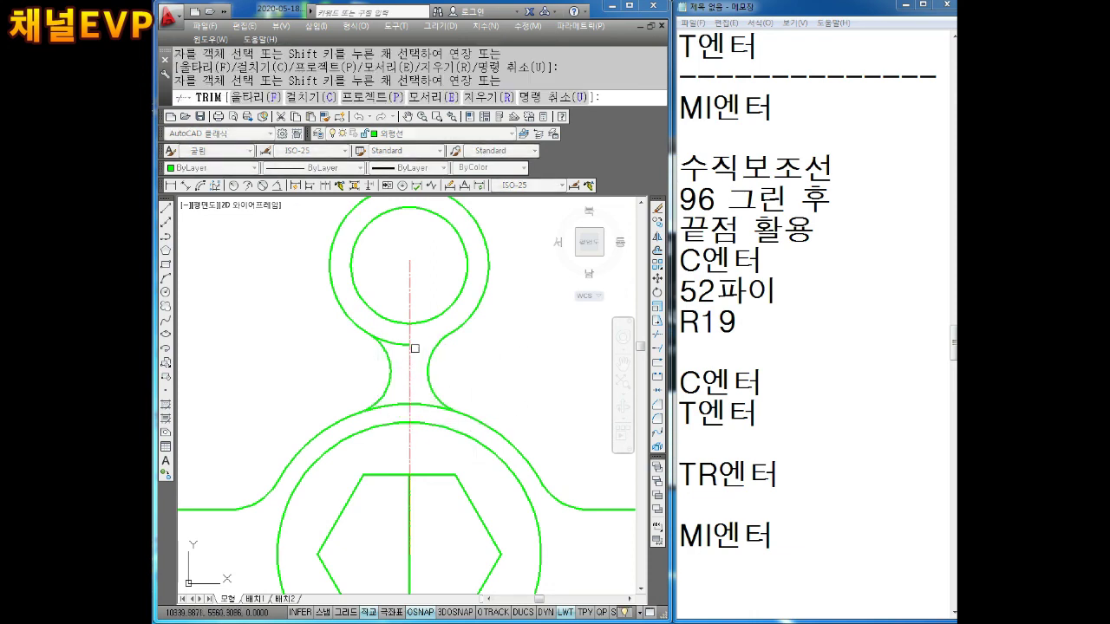
scroll(397, 347, down, 2)
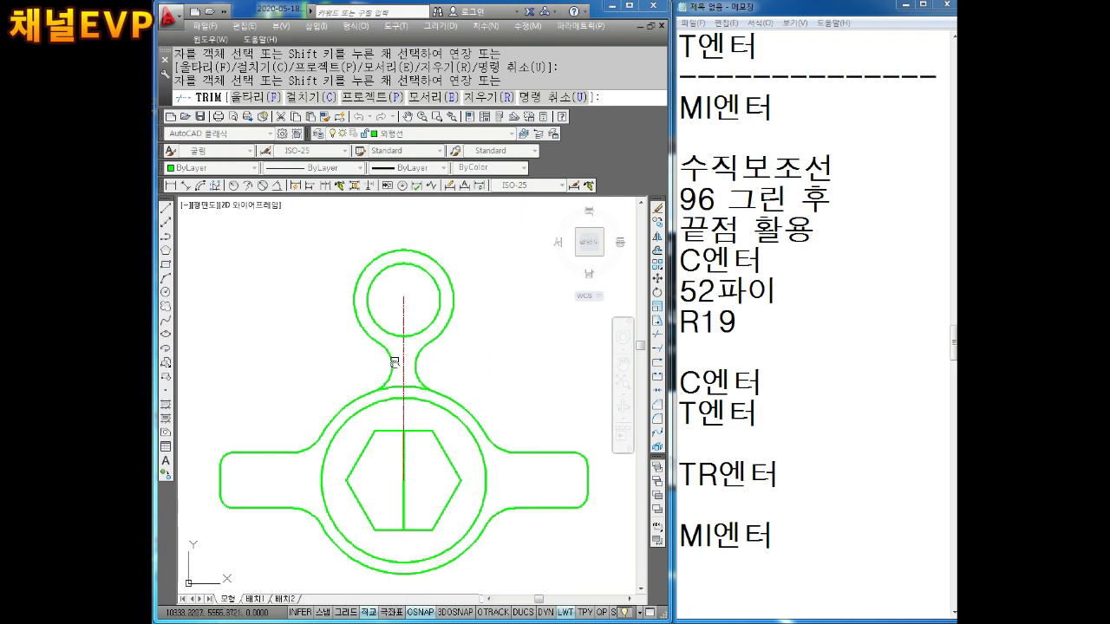
scroll(397, 347, up, 2)
Draw a horizontal line across the upper ring through its centre.
key(Escape)
key(Escape)
key(Escape)
text(l)
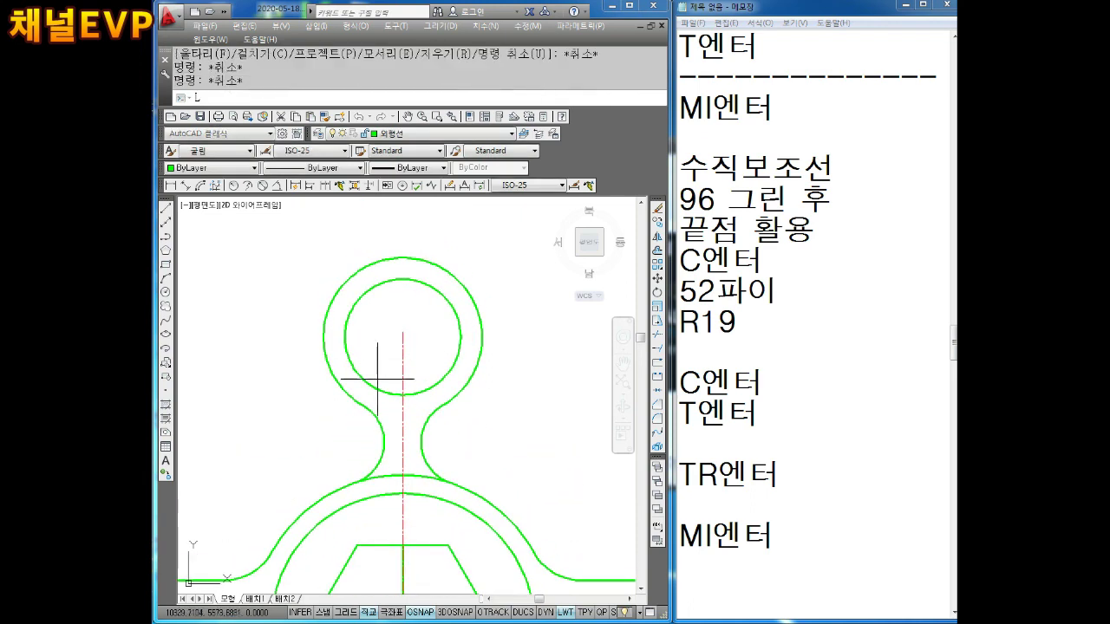
key(Return)
click(324, 336)
click(482, 337)
key(Escape)
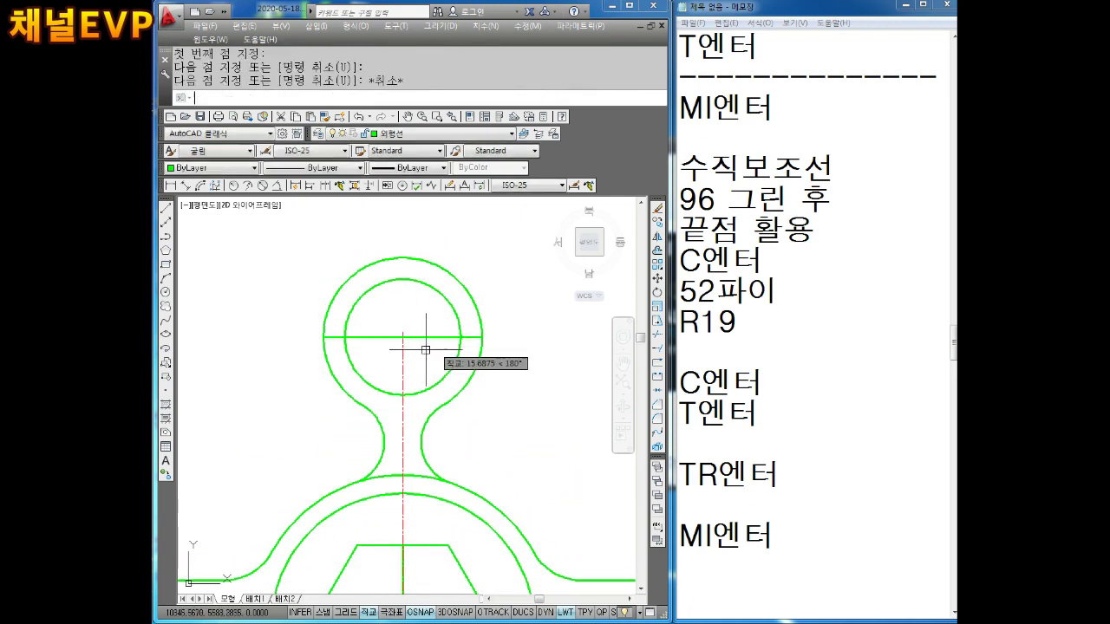
Move the new horizontal line onto the 중심선 centerline layer.
click(403, 354)
click(401, 328)
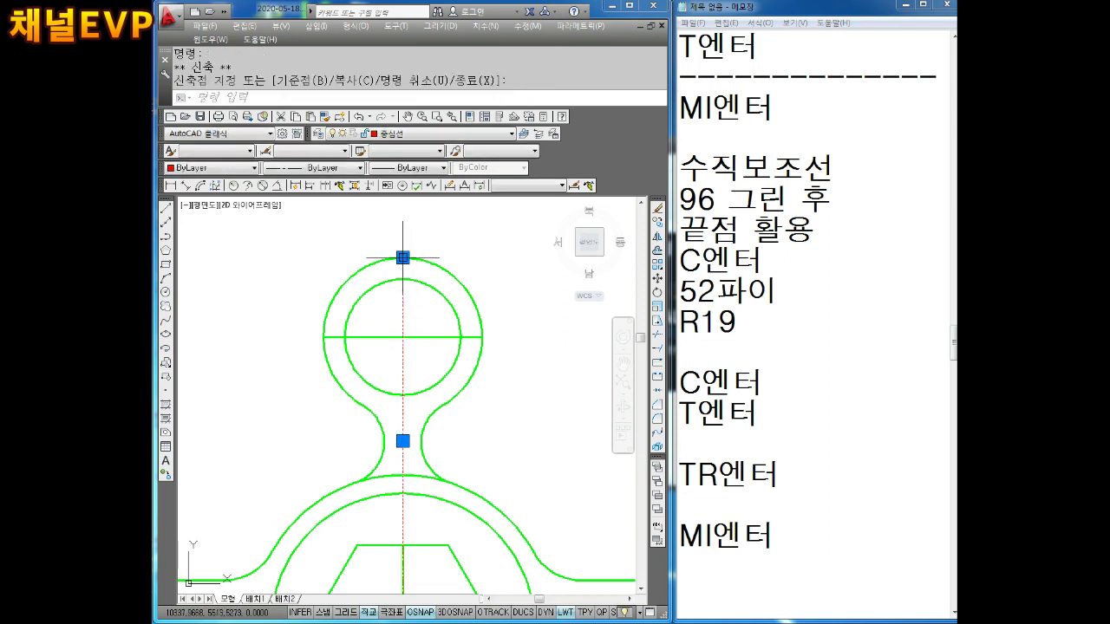
key(Escape)
click(395, 337)
click(311, 213)
click(360, 139)
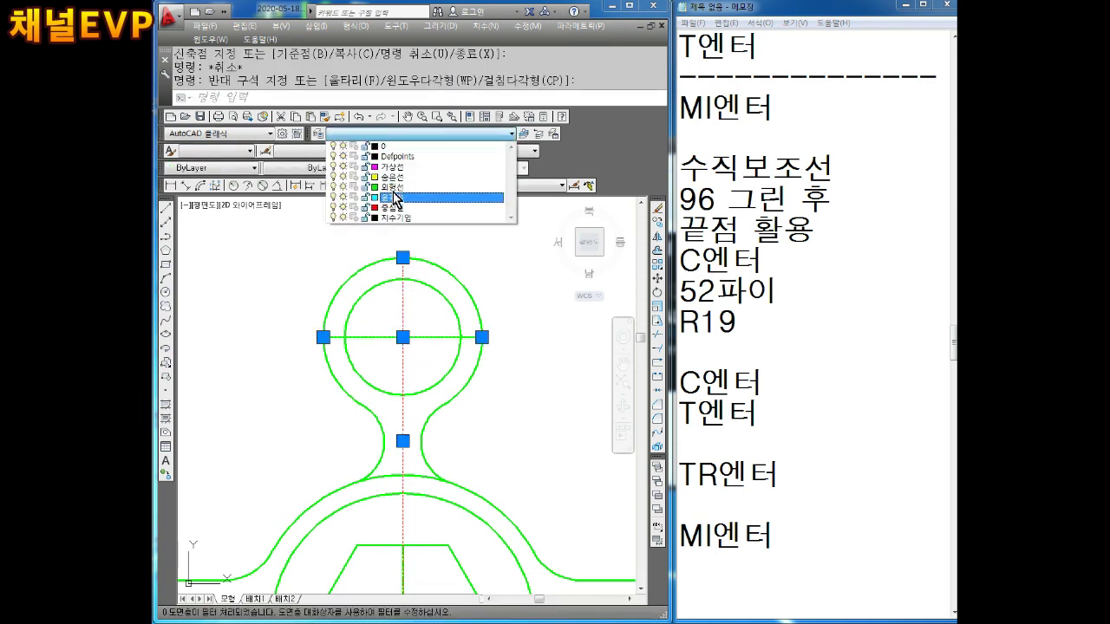
click(407, 191)
key(Escape)
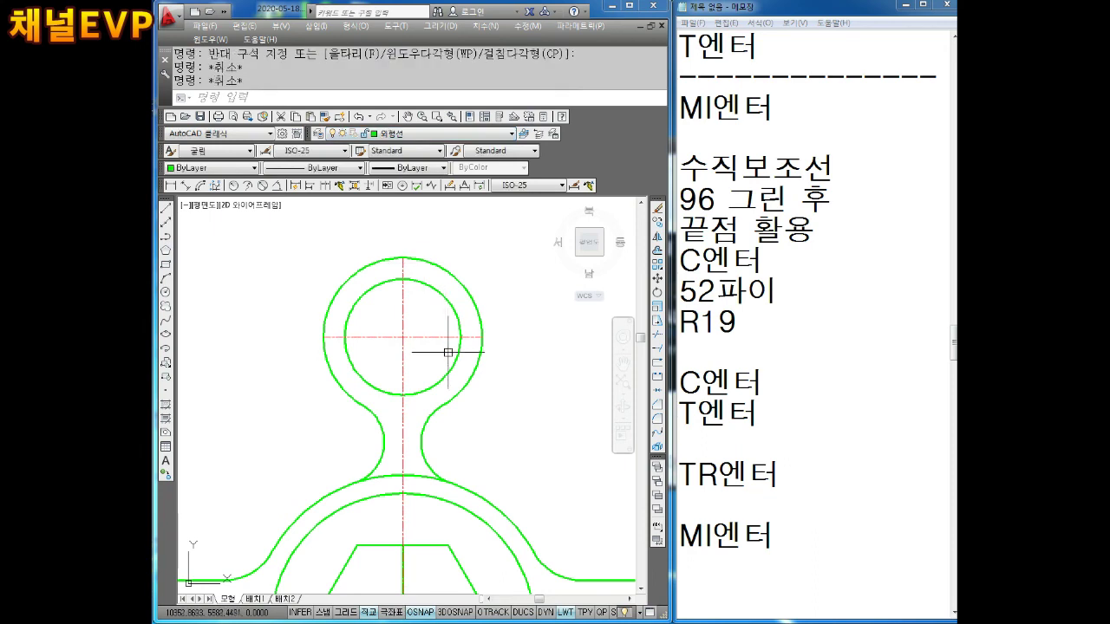
key(Escape)
click(689, 564)
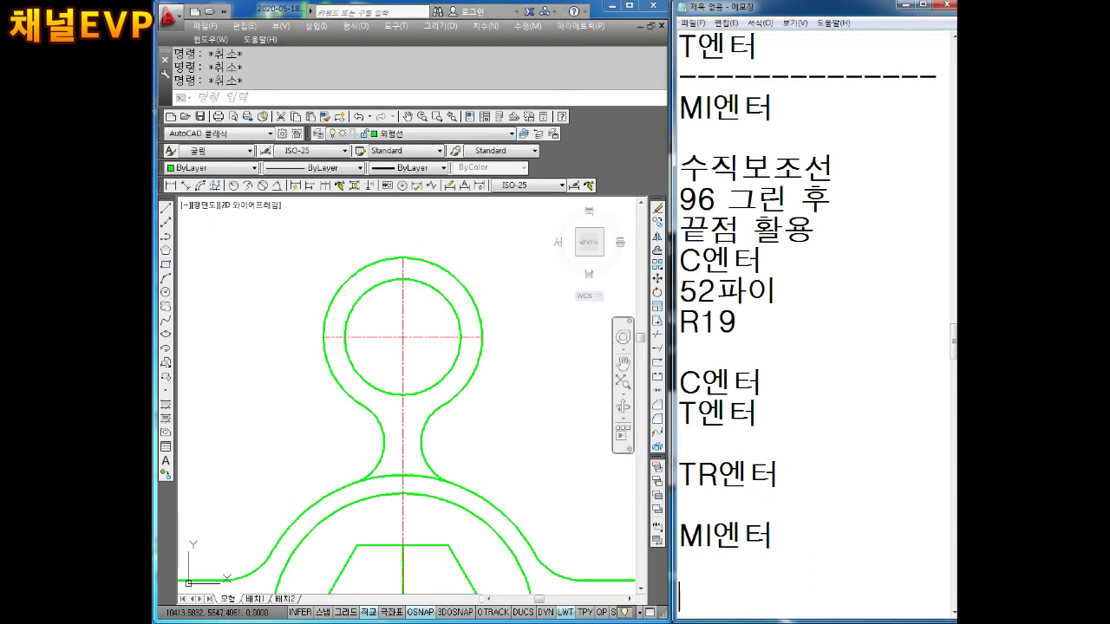
Add the note LEN엔터 to the Notepad notes.
text(LEMN)
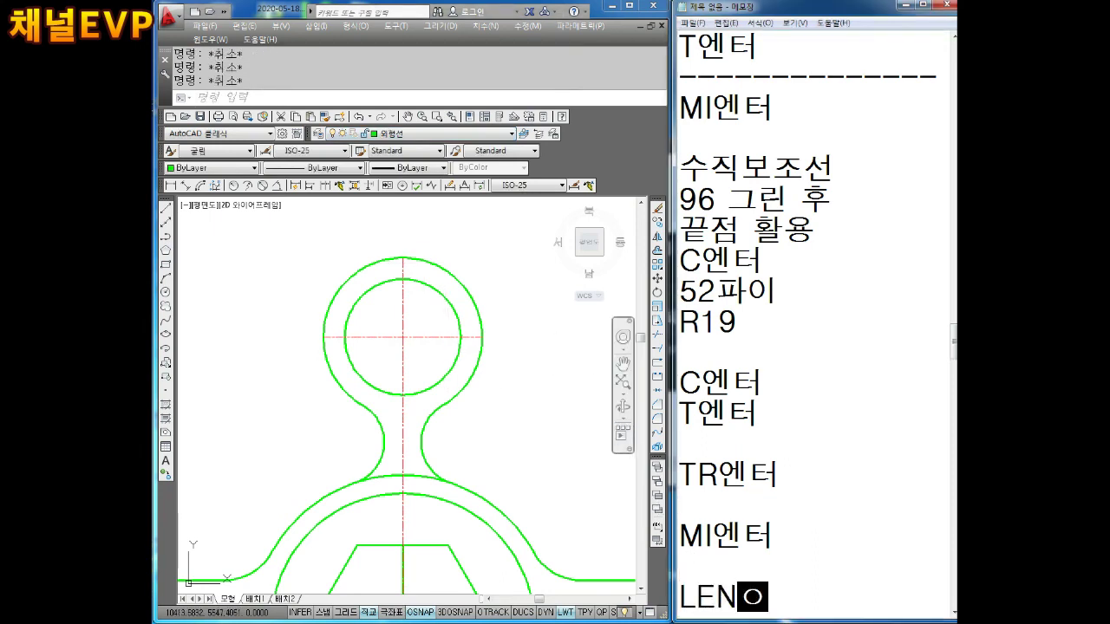
text(엔터)
key(Return)
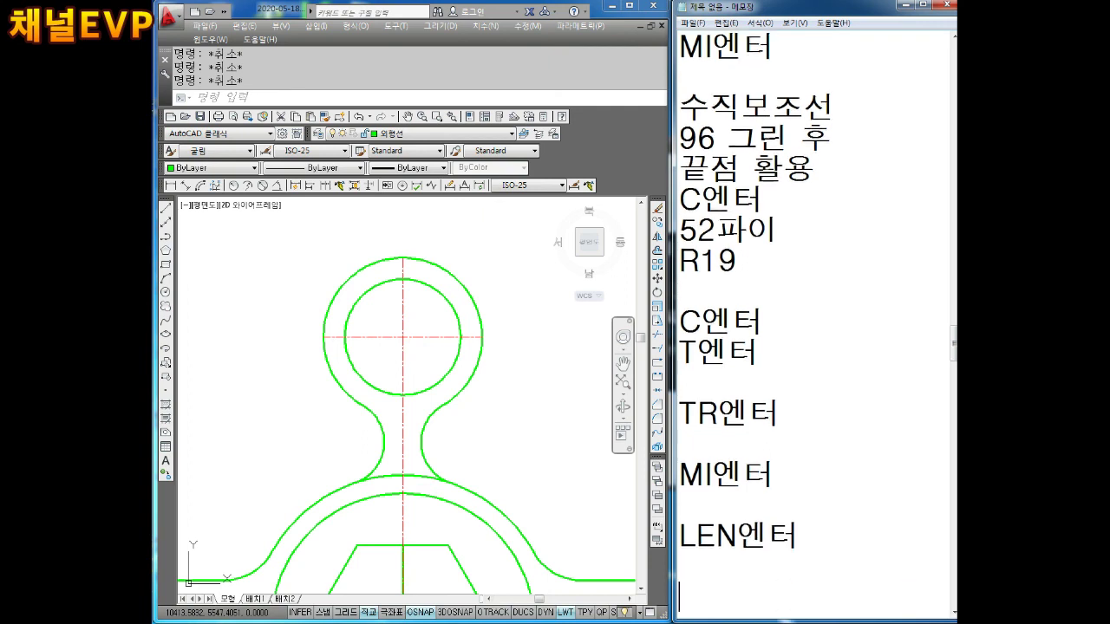
click(346, 385)
Lengthen the upper ring's centerline ends by a delta of 3 each.
text(N)
key(Return)
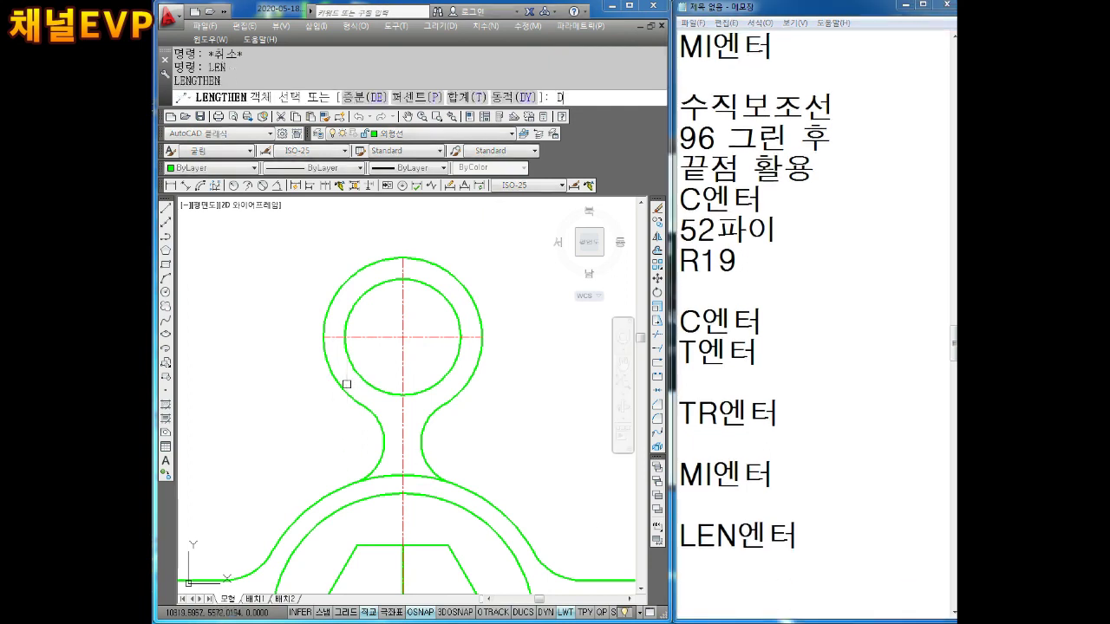
text(DE)
key(Return)
text(3)
key(Return)
click(361, 337)
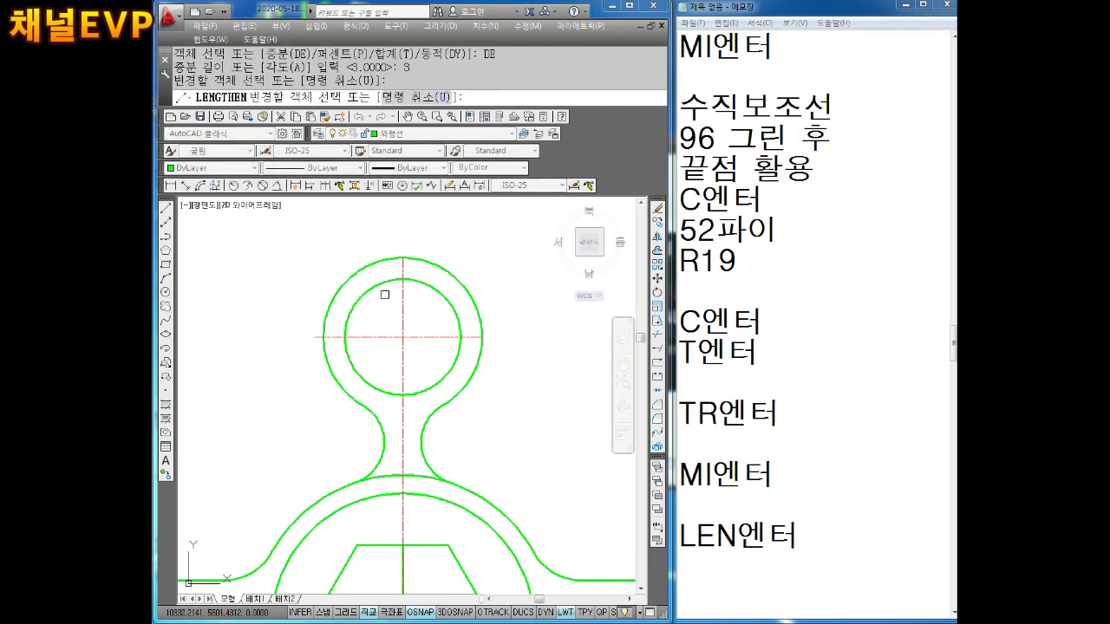
click(400, 270)
click(454, 338)
scroll(451, 343, down, 1)
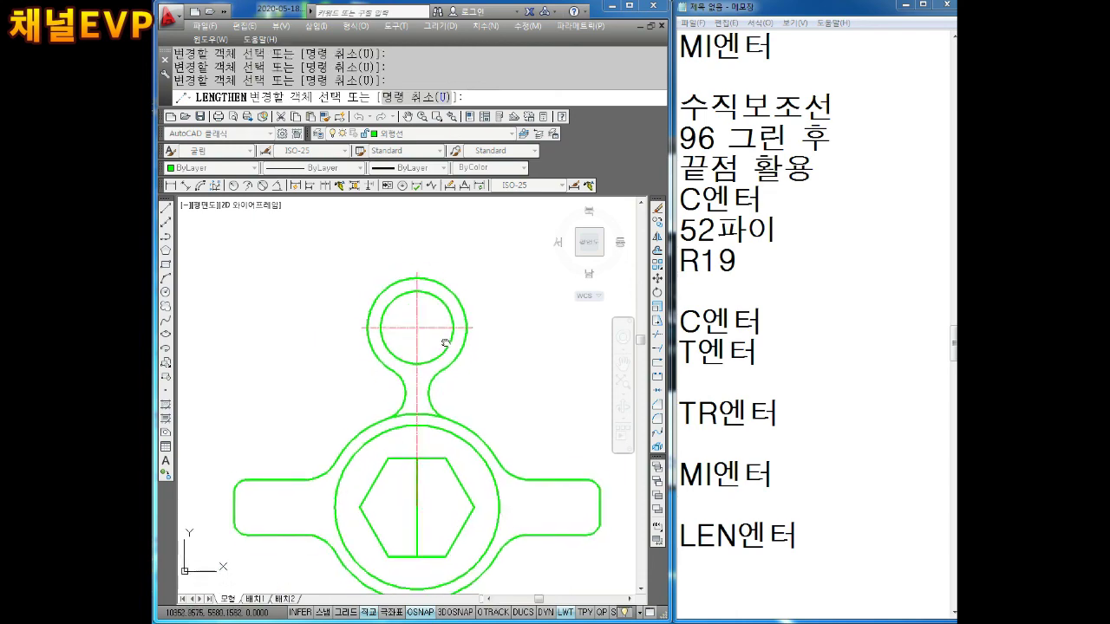
scroll(445, 358, down, 1)
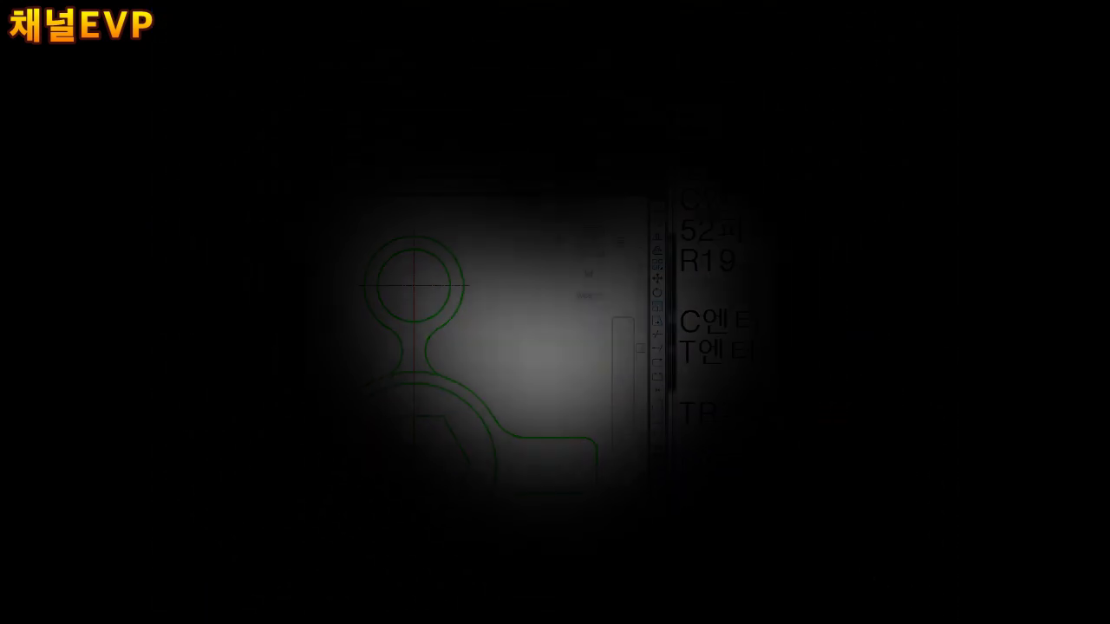